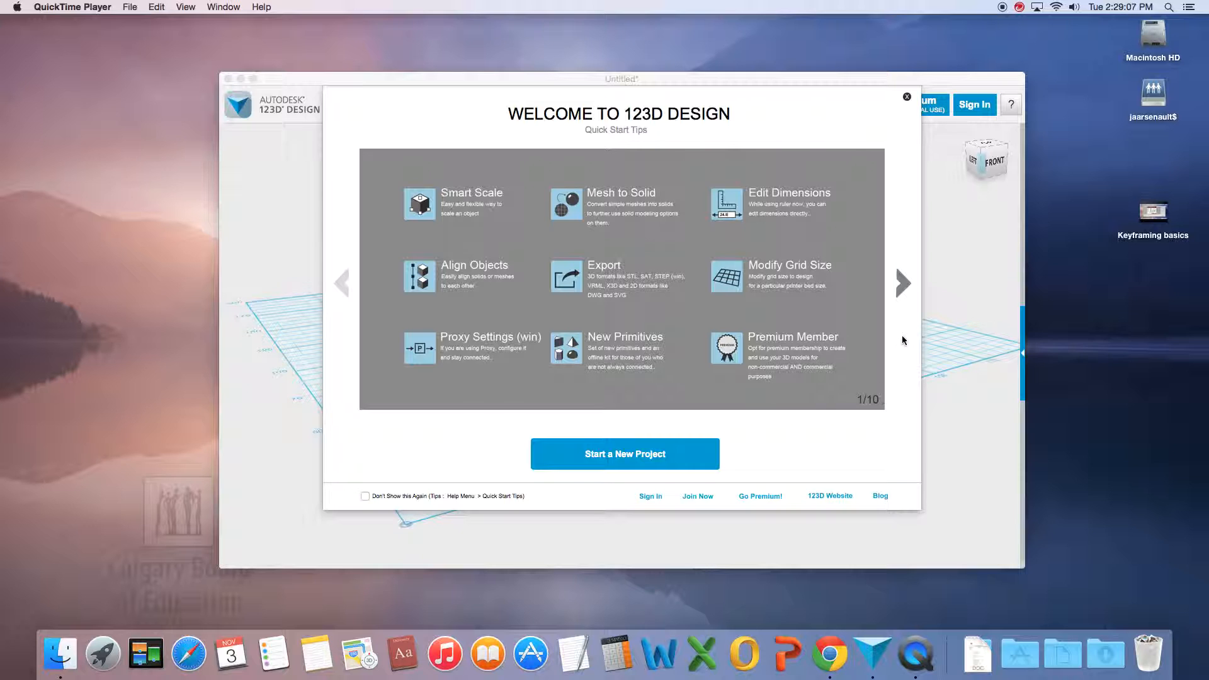
# Step: Start a new project after paging through the quick start tips, and expand the window to full screen
pyautogui.click(907, 286)
pyautogui.click(908, 287)
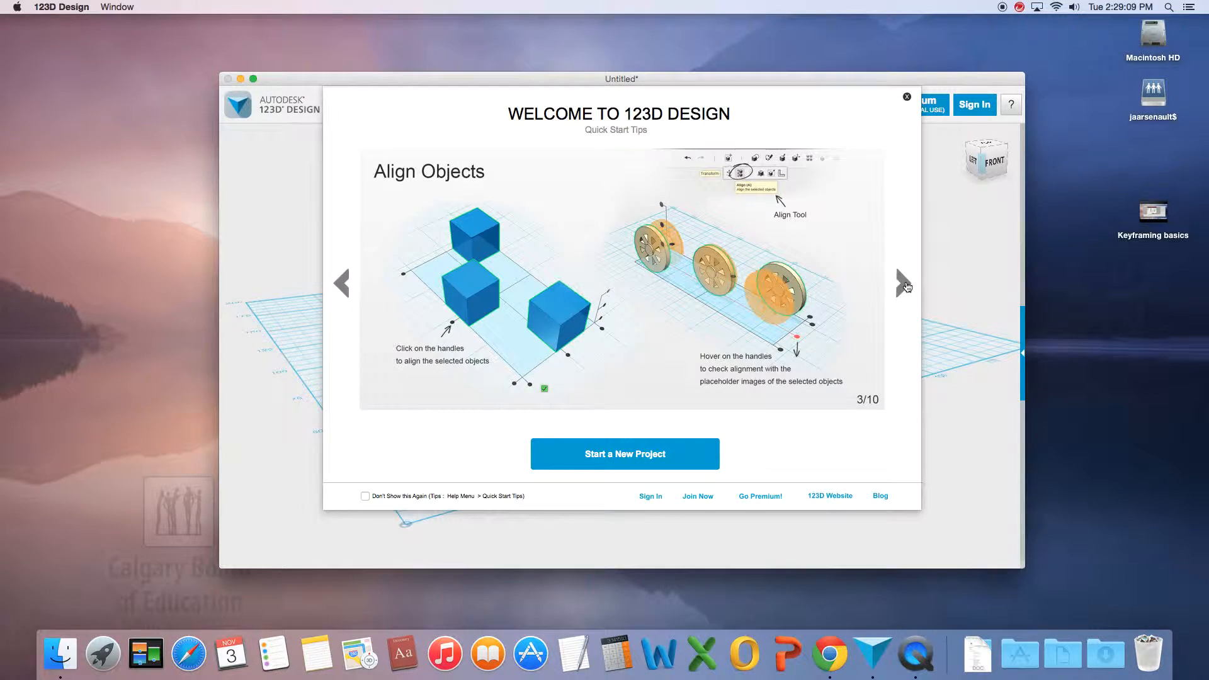
pyautogui.click(907, 287)
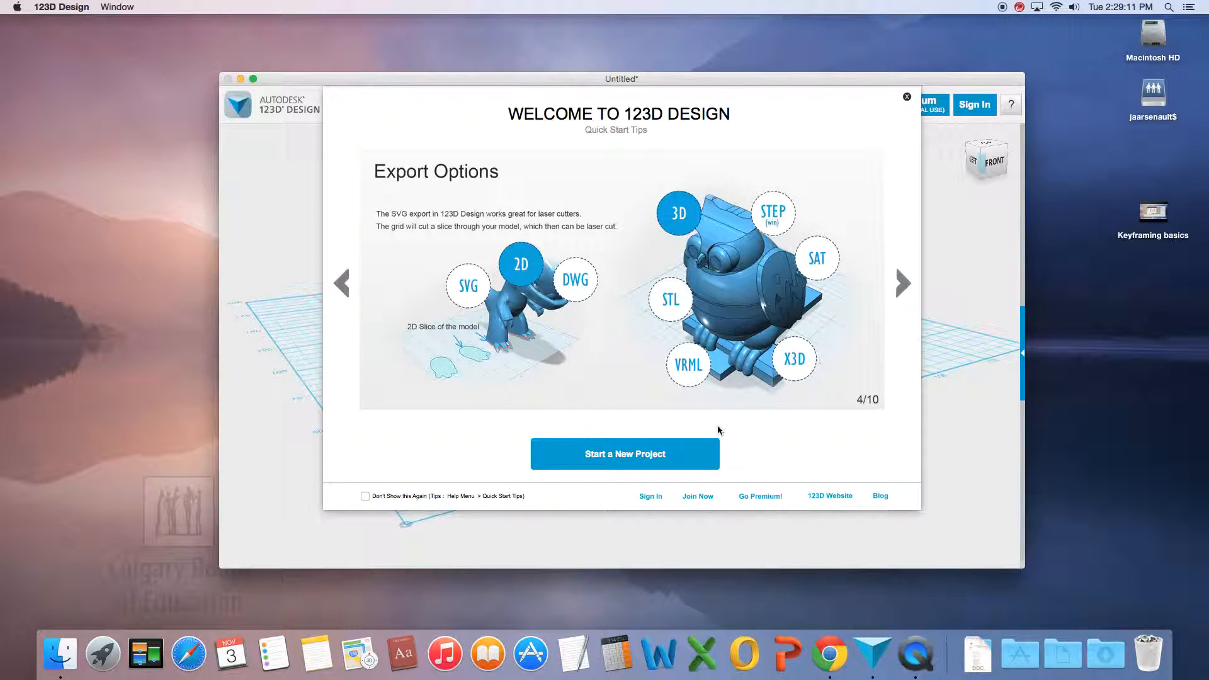
pyautogui.click(615, 456)
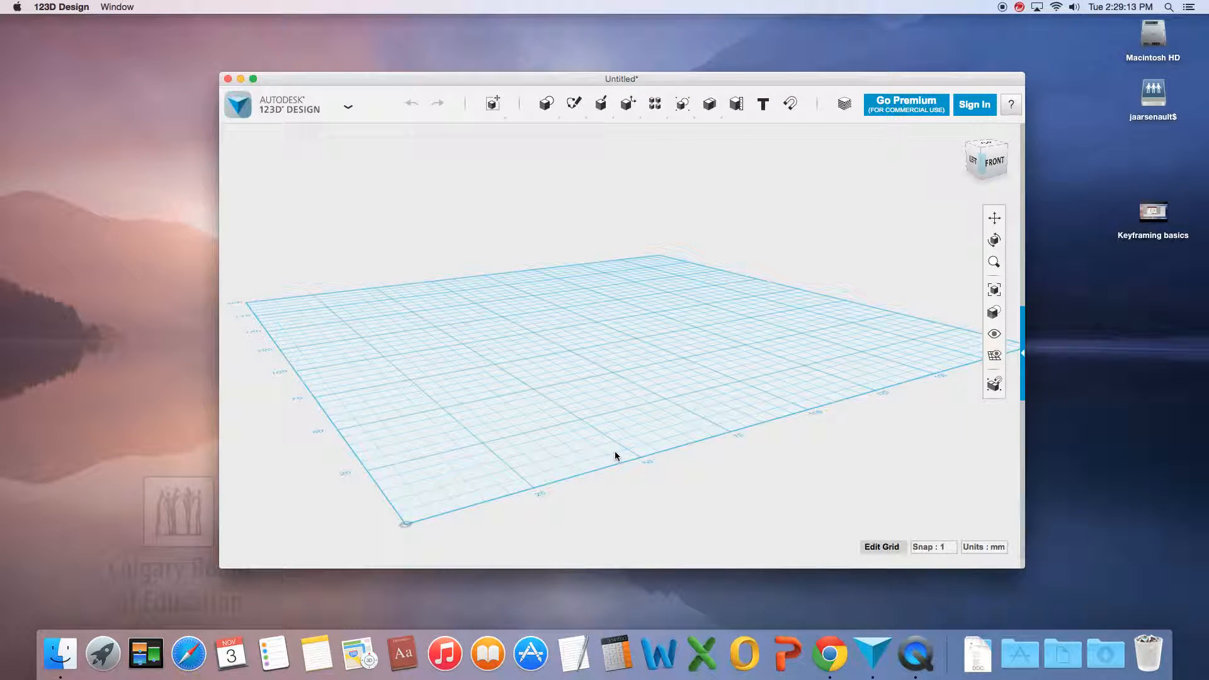
pyautogui.moveTo(271, 106)
pyautogui.click(253, 78)
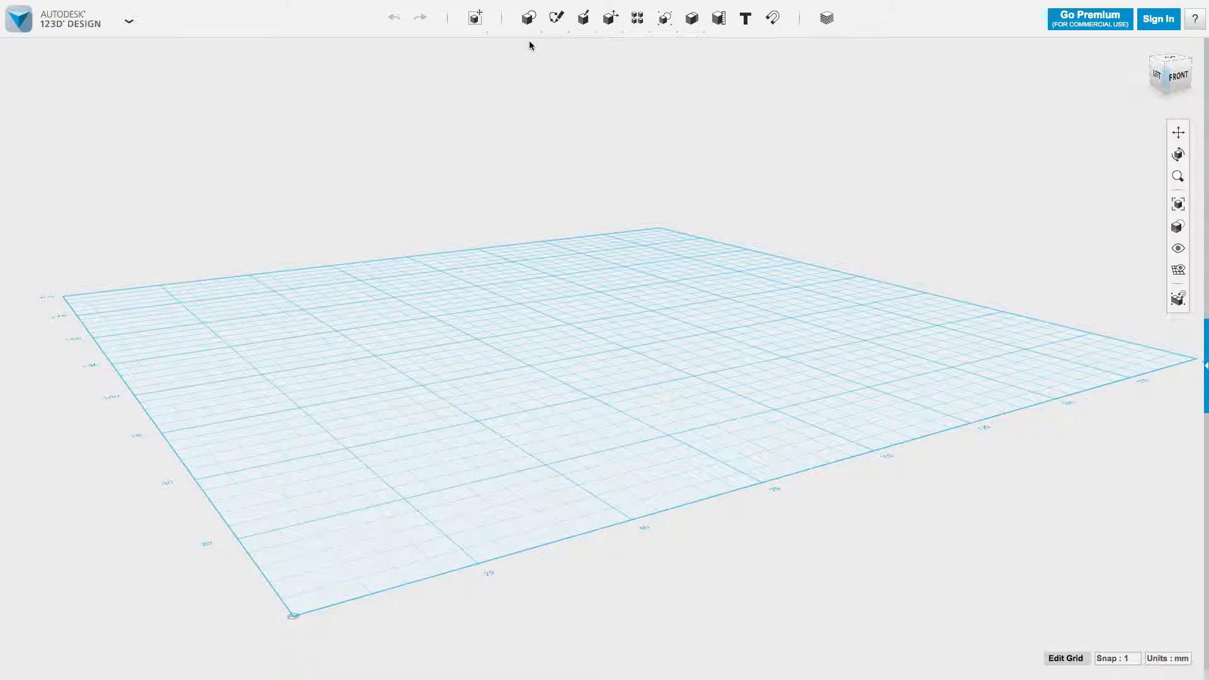
# Step: Place a 20 × 20 × 20 mm box and a sphere apart from each other on the grid
pyautogui.moveTo(529, 20)
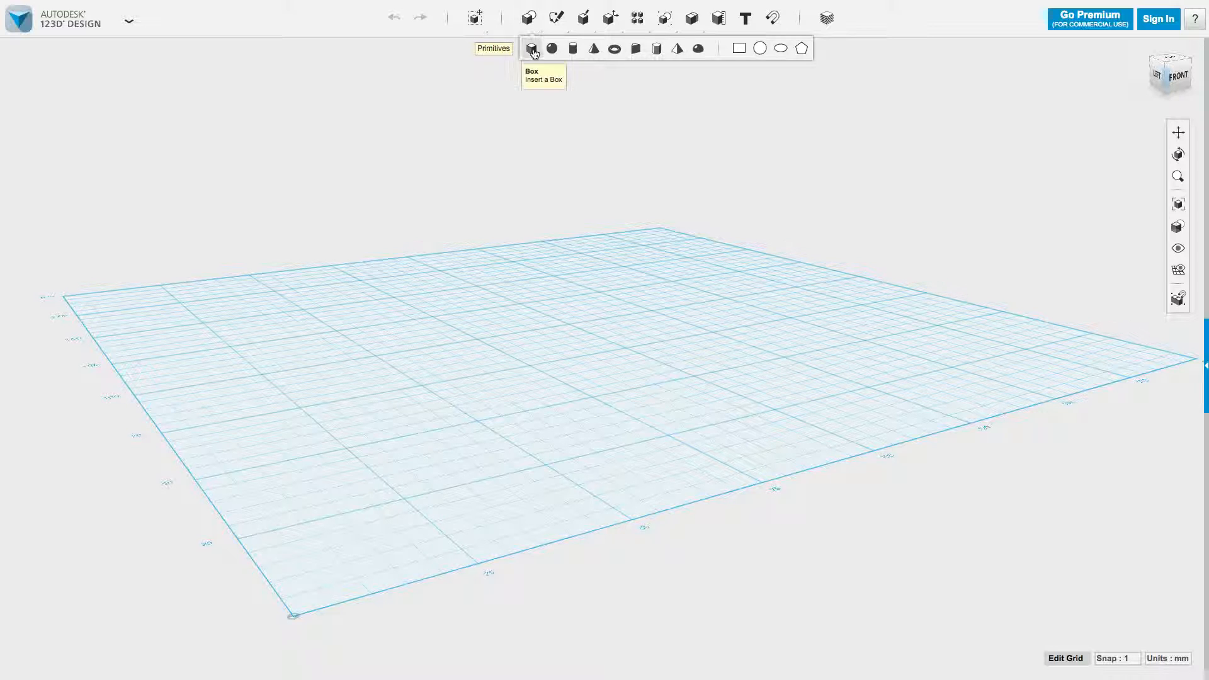
pyautogui.click(533, 51)
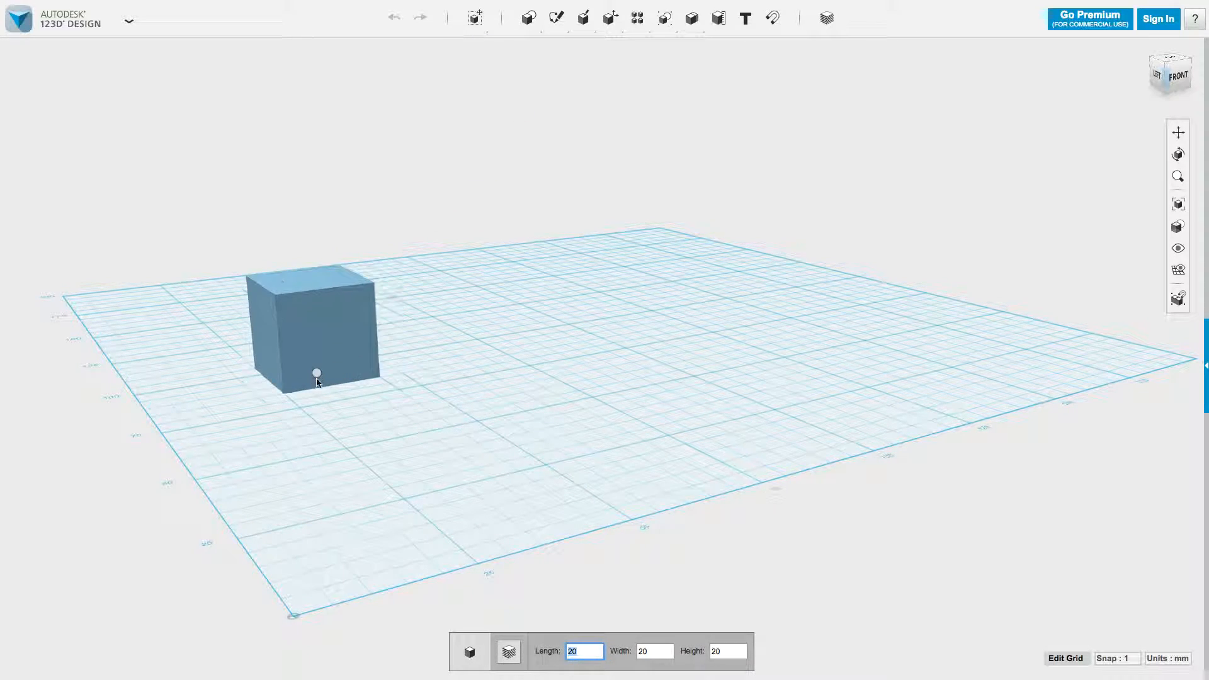
pyautogui.click(317, 383)
pyautogui.moveTo(528, 19)
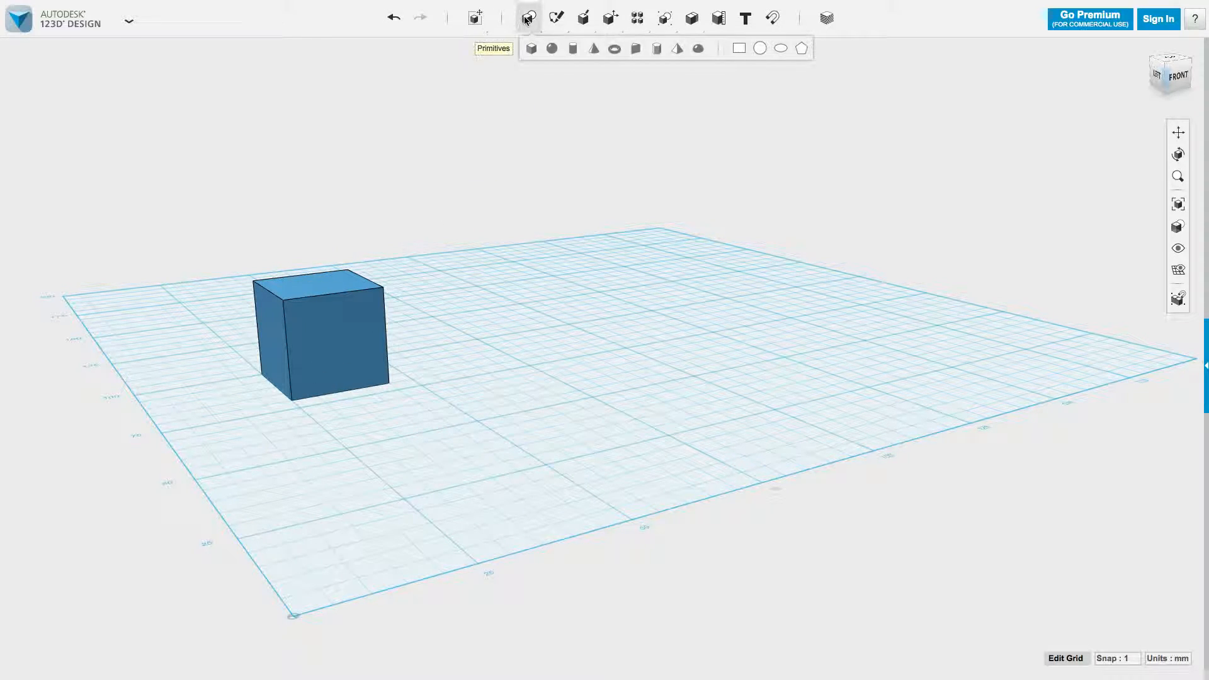
pyautogui.click(552, 51)
pyautogui.click(528, 366)
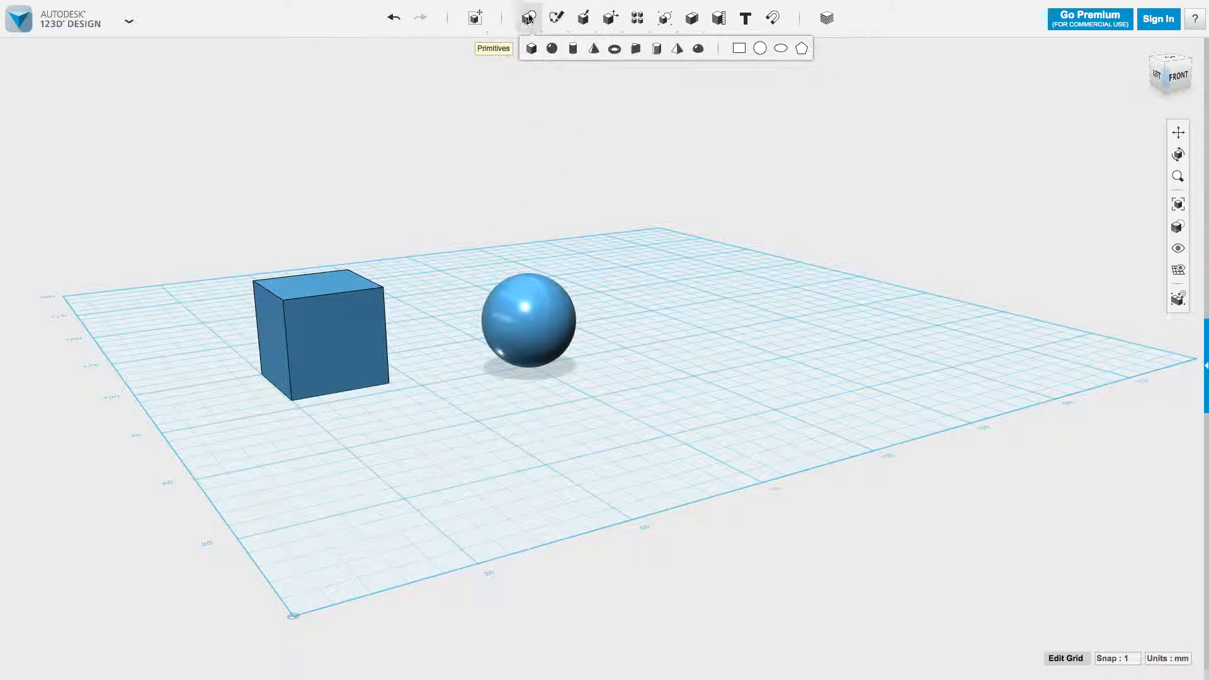
# Step: Add a cylinder in front of the box and a cone in front of the sphere
pyautogui.click(575, 49)
pyautogui.click(357, 495)
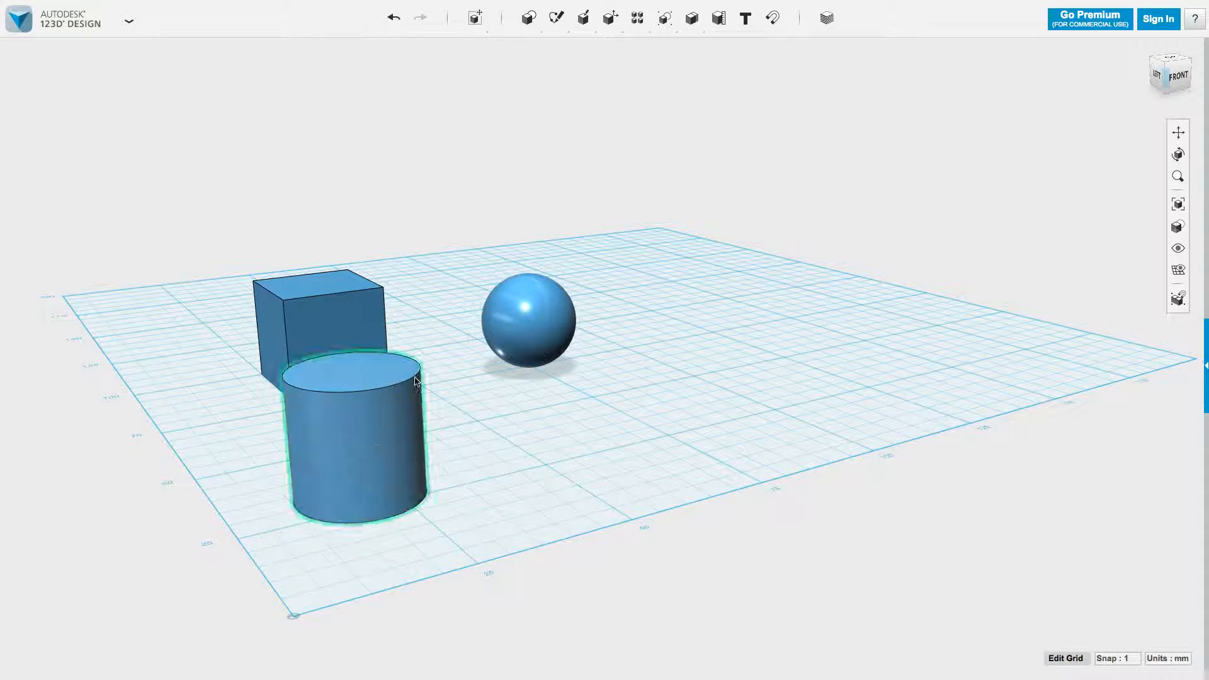
pyautogui.moveTo(528, 19)
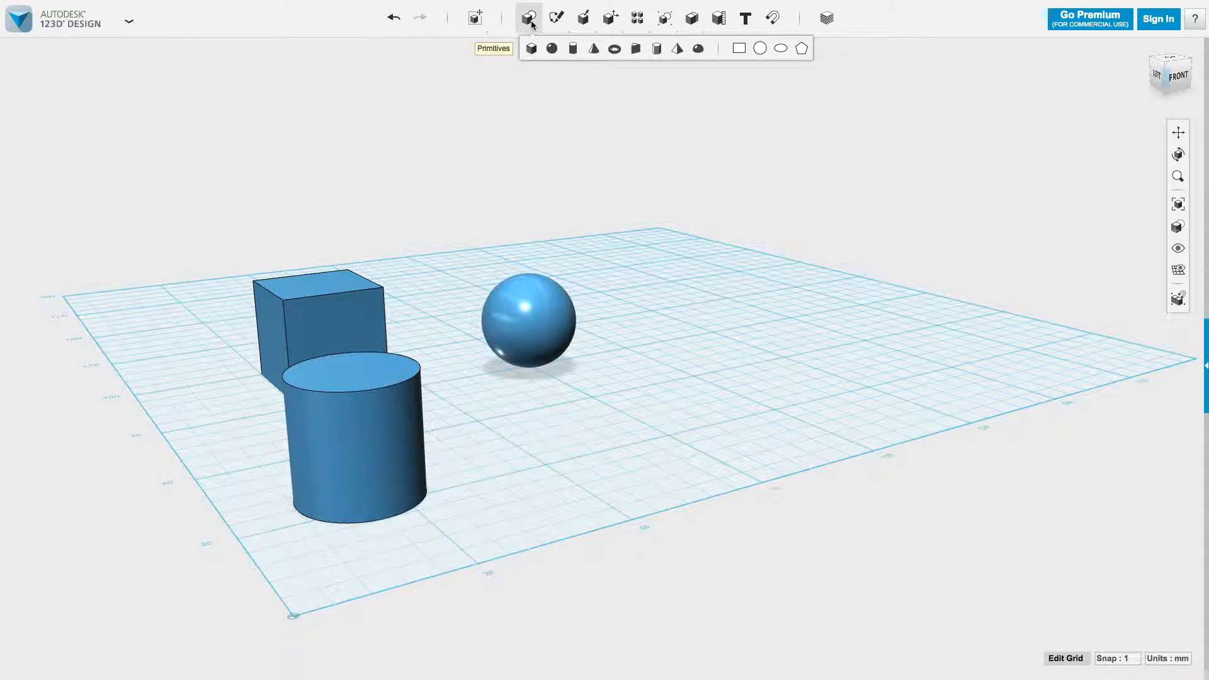
pyautogui.click(594, 48)
pyautogui.click(574, 443)
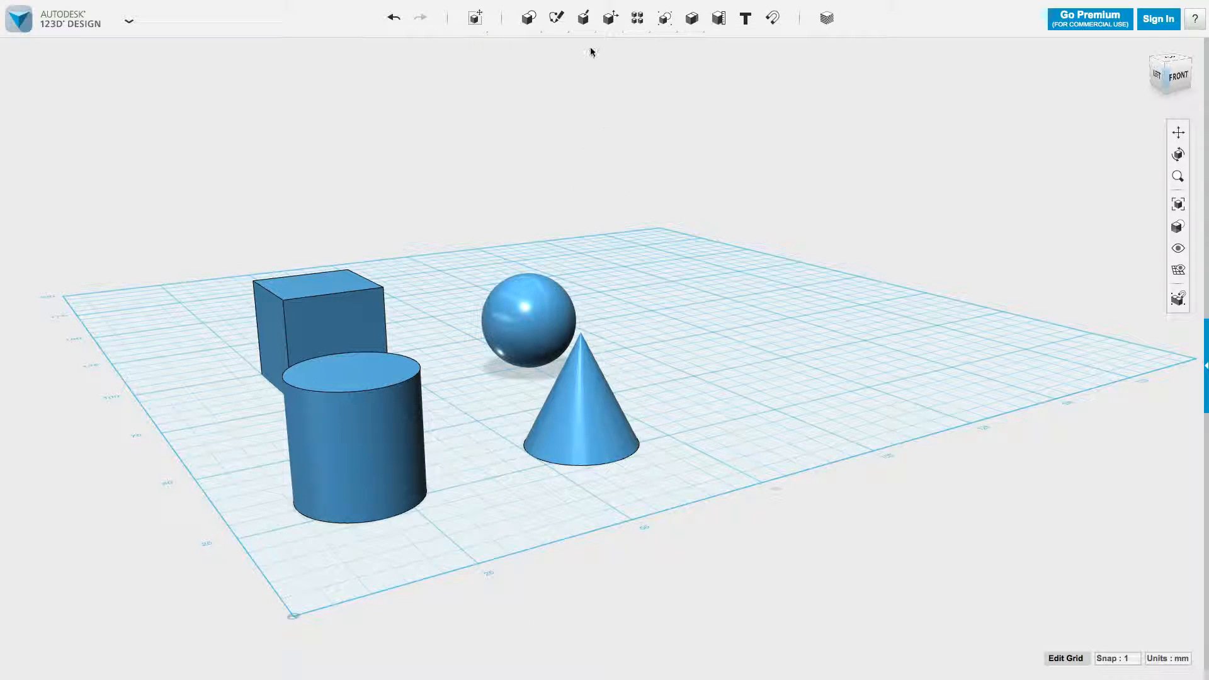
pyautogui.moveTo(532, 22)
# Step: Examine the four primitives by panning and orbiting, and from the front, top and corner viewpoints
pyautogui.moveTo(1178, 251)
pyautogui.moveTo(739, 264); pyautogui.dragTo(761, 300)
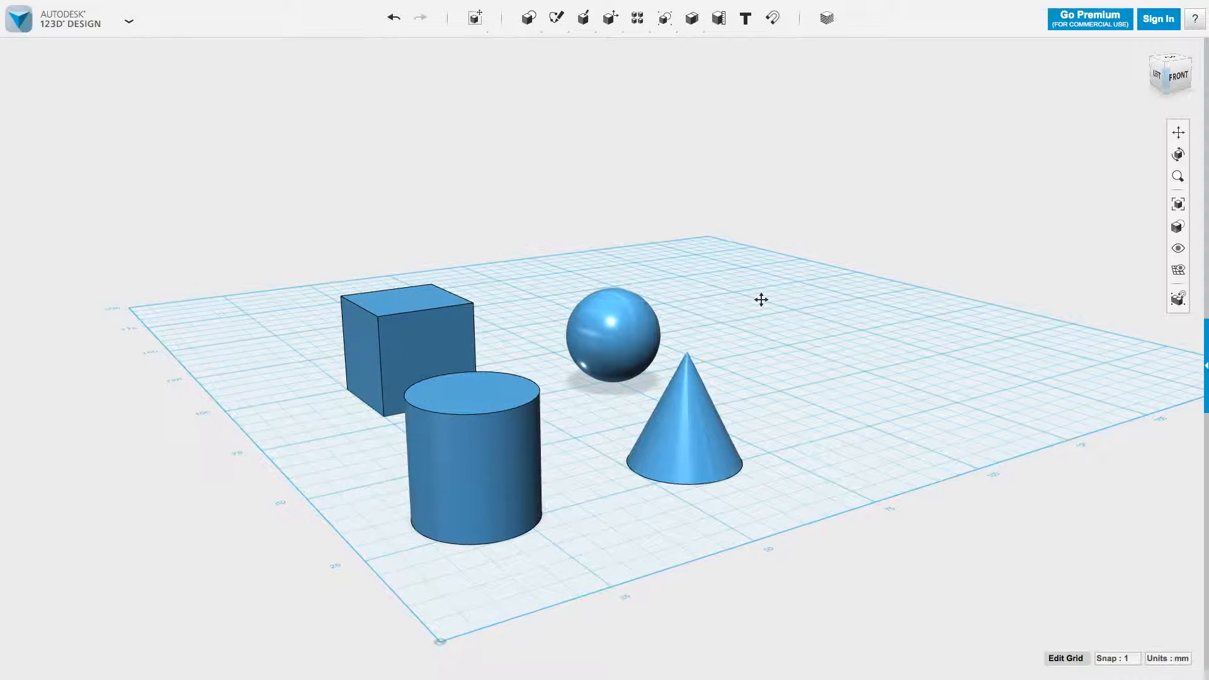
pyautogui.click(1179, 156)
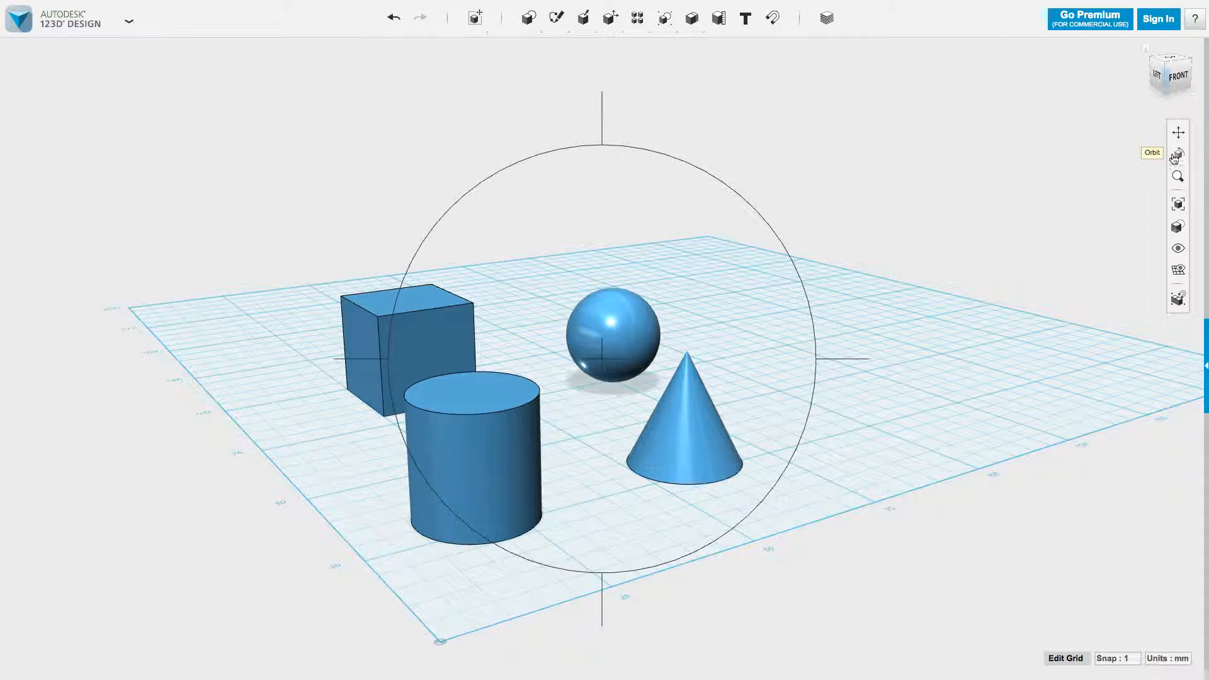
pyautogui.moveTo(711, 184); pyautogui.dragTo(747, 188)
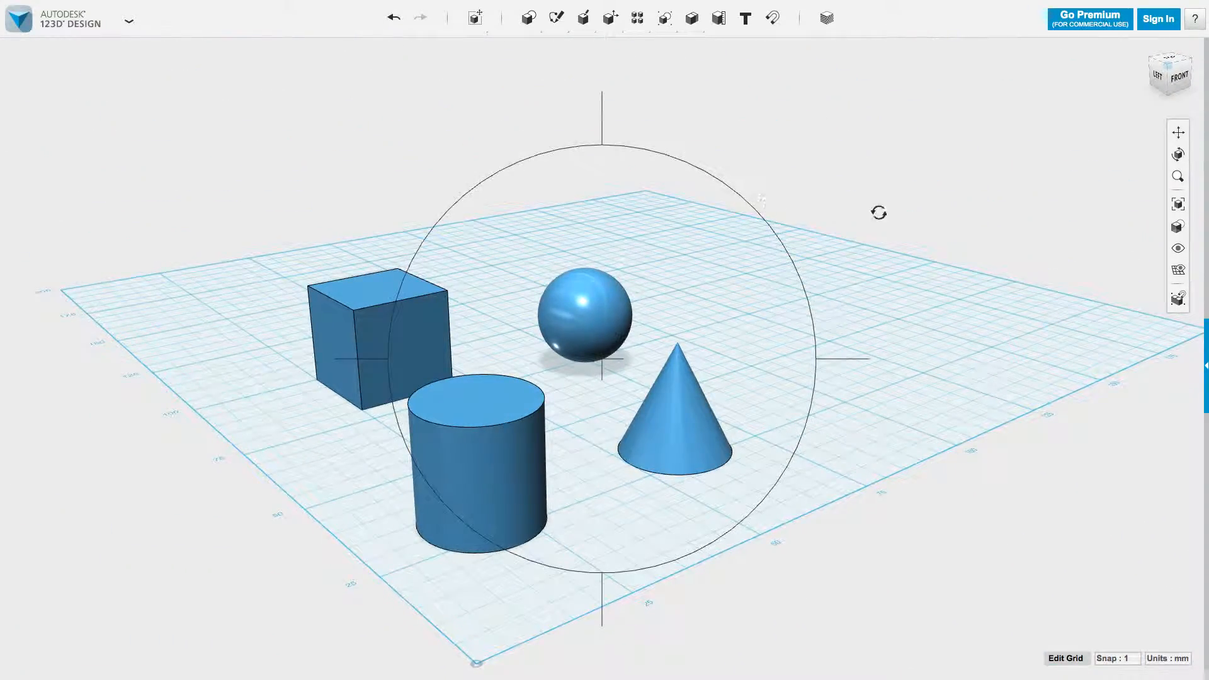
pyautogui.click(1186, 77)
pyautogui.moveTo(601, 351); pyautogui.dragTo(602, 359, button='right')
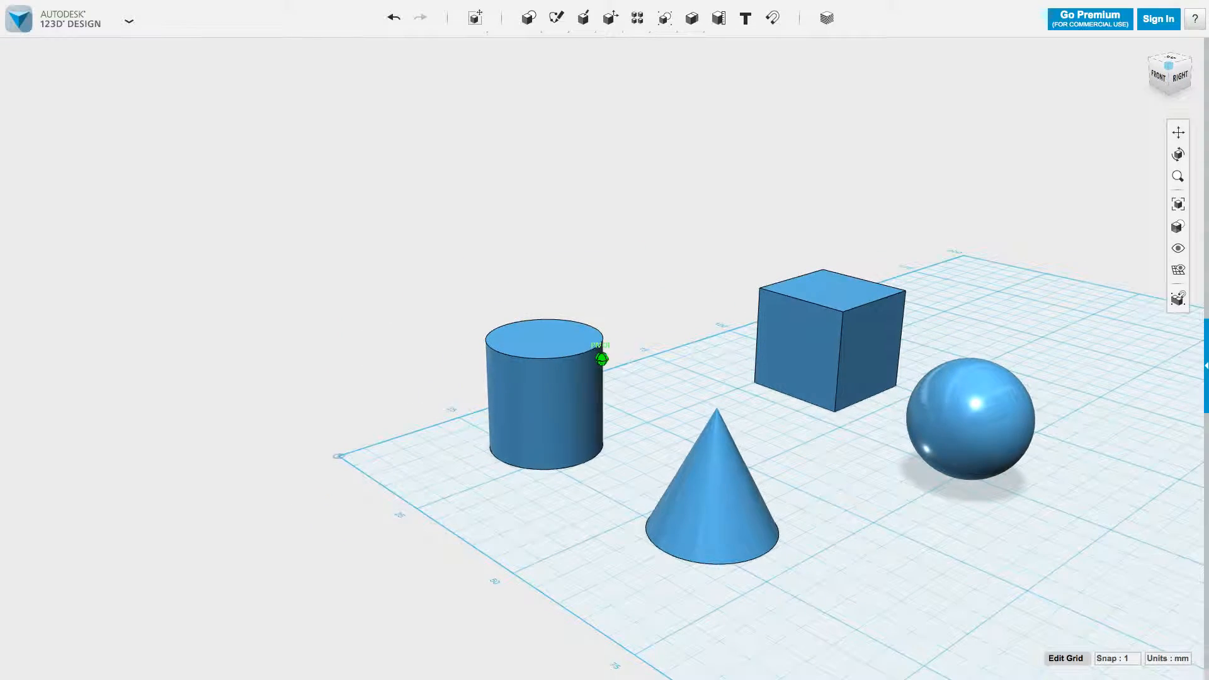
pyautogui.click(1159, 78)
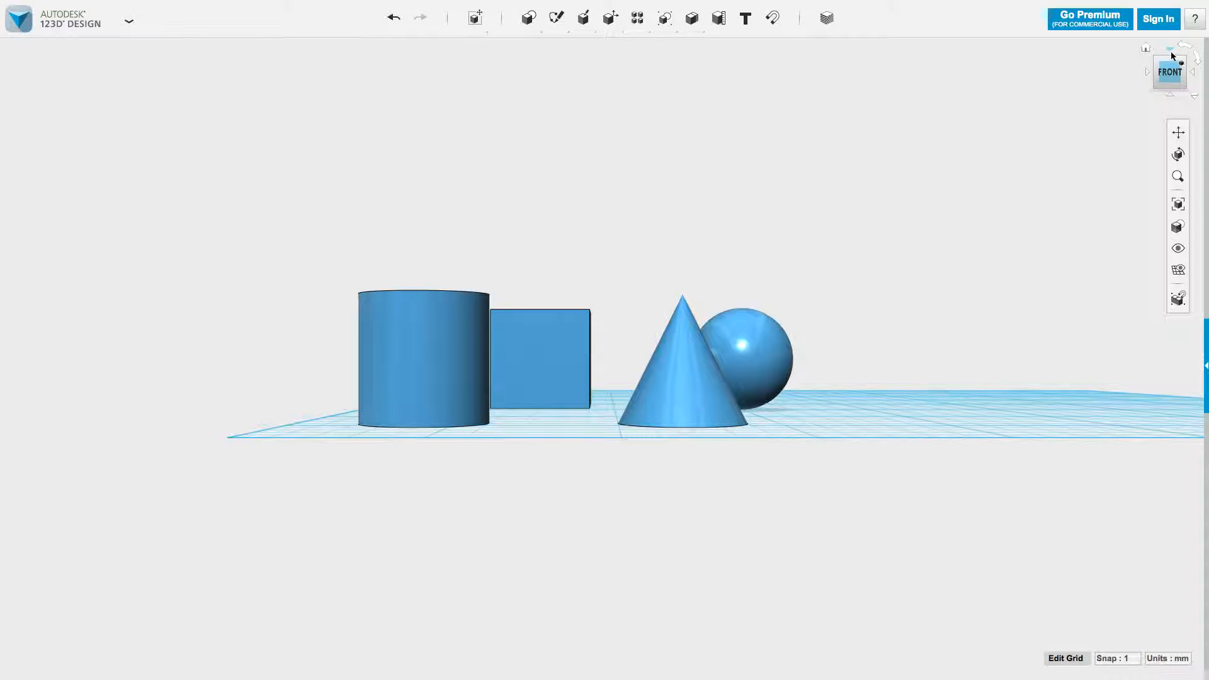
pyautogui.click(1170, 50)
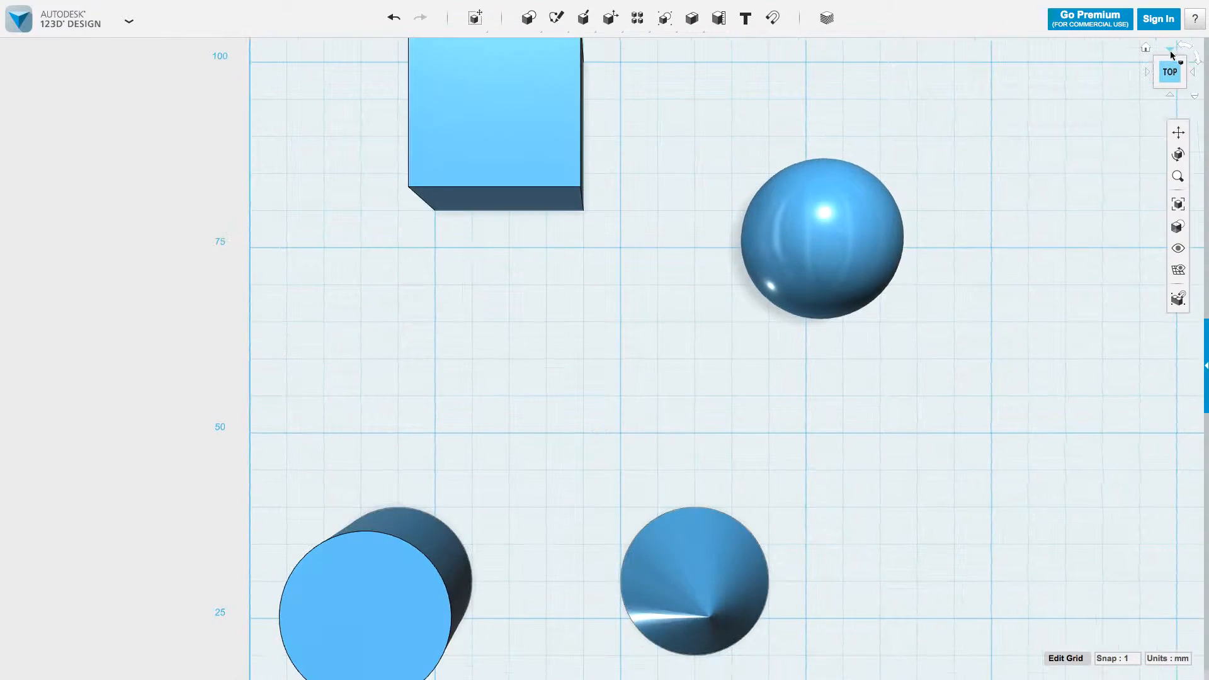
pyautogui.click(1173, 92)
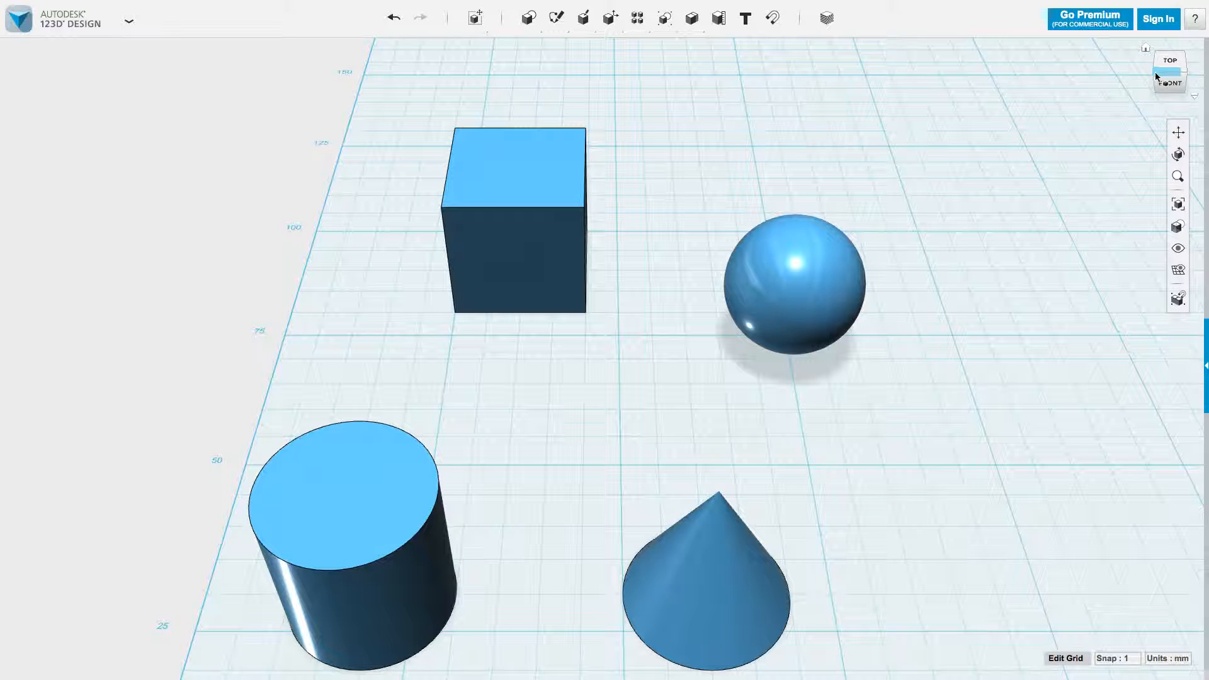
pyautogui.click(1156, 76)
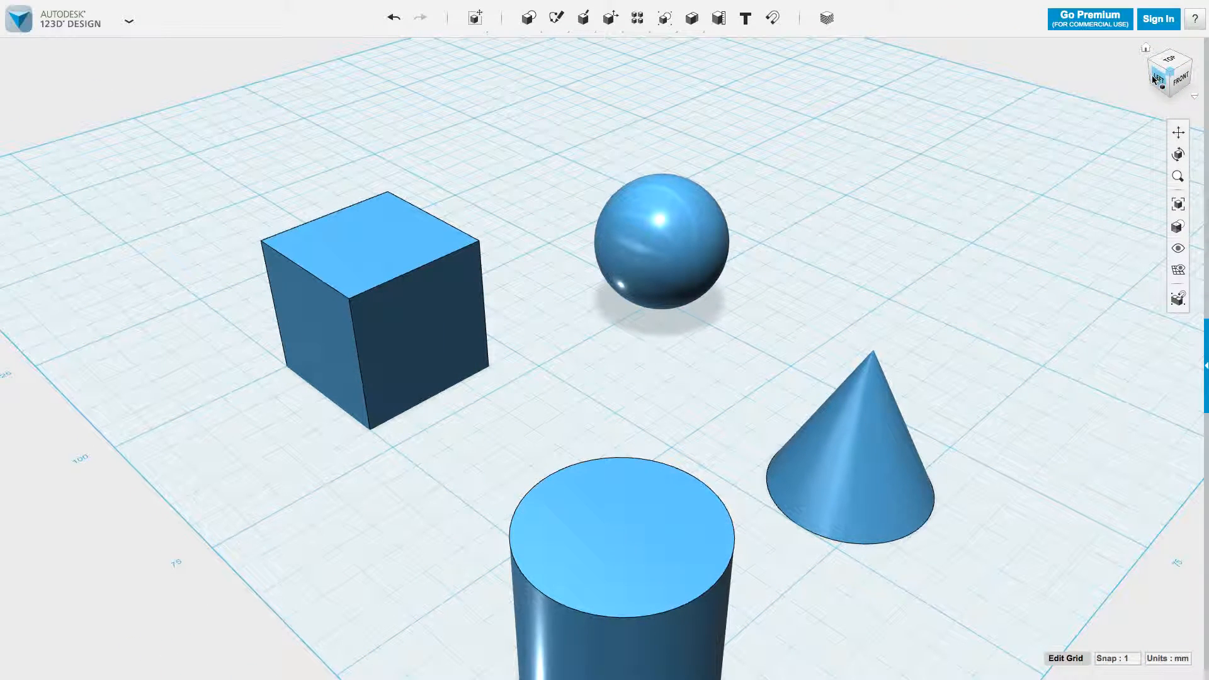
# Step: Compare the shapes in orthographic projection, including the front view, and restore perspective projection
pyautogui.click(1196, 98)
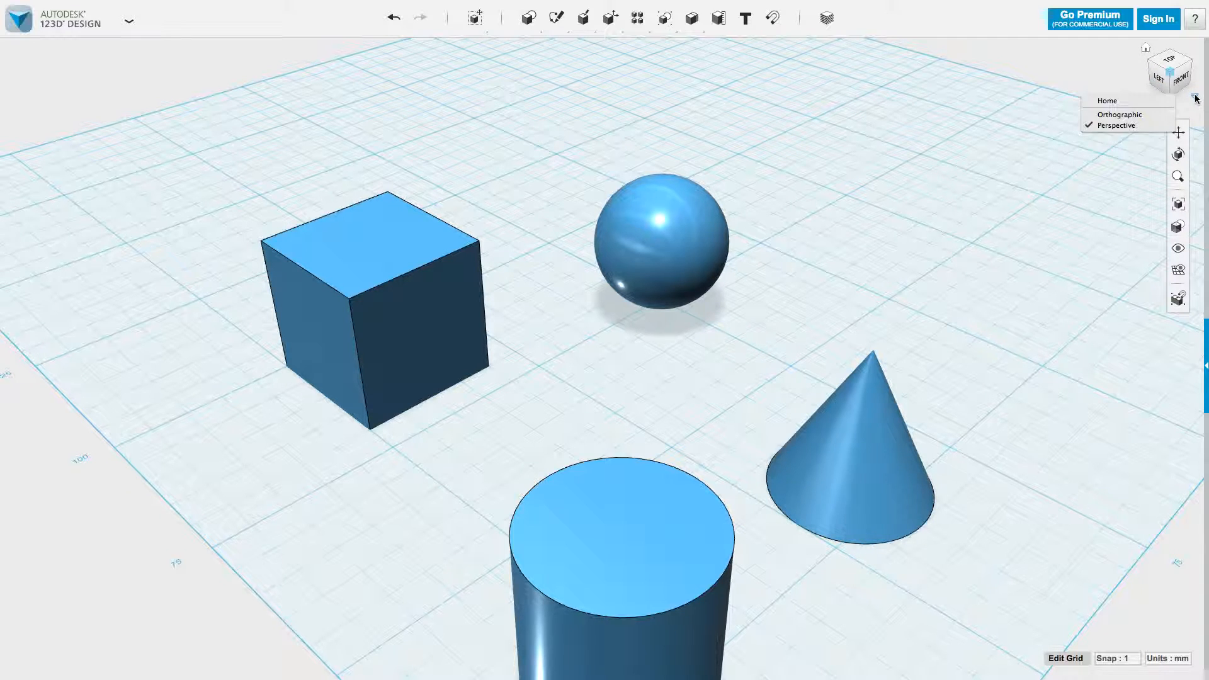
pyautogui.click(1159, 115)
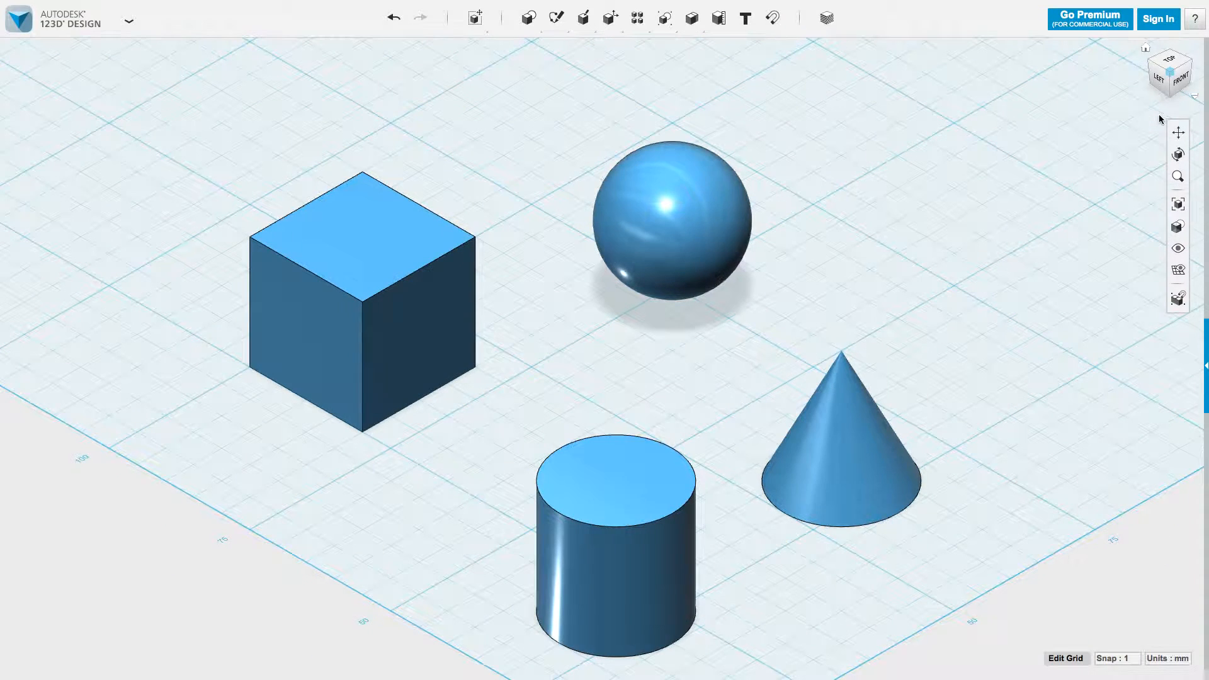
pyautogui.click(1184, 82)
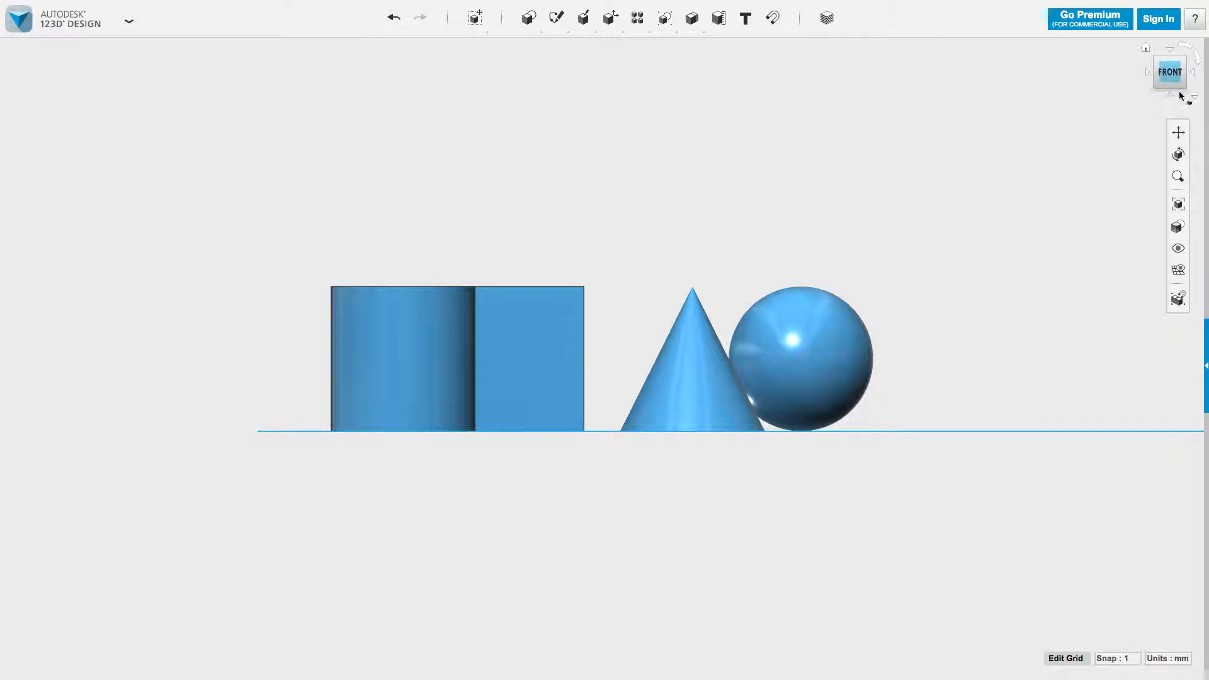
pyautogui.click(1195, 96)
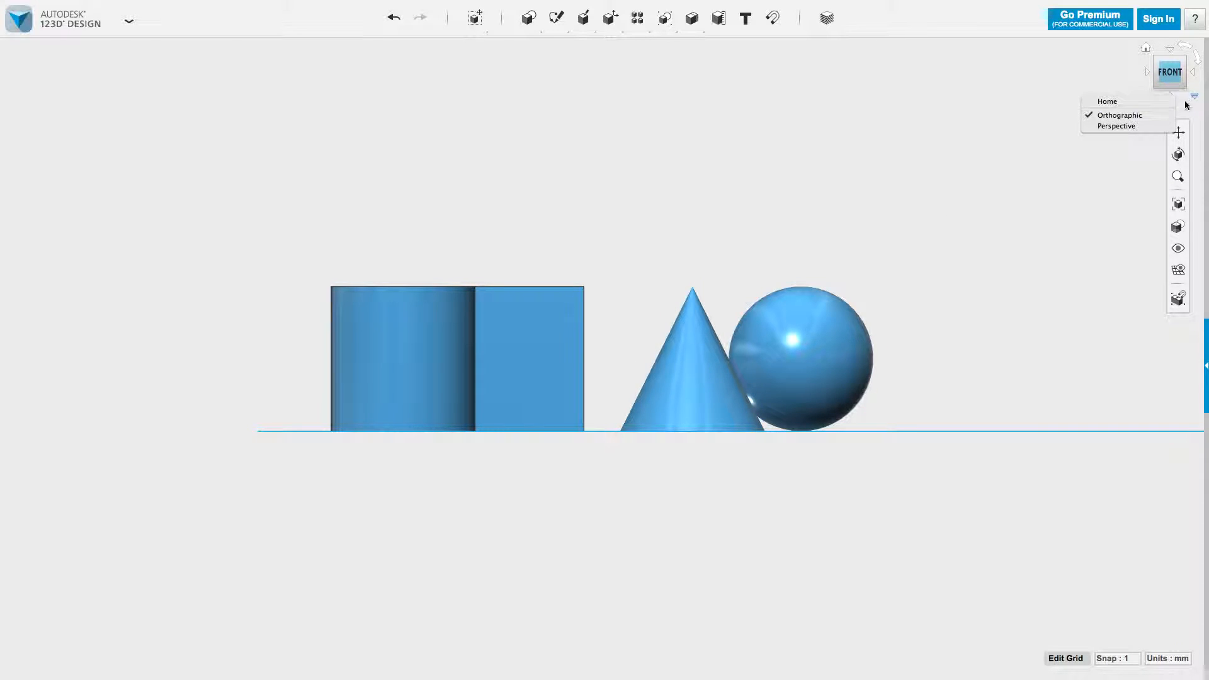
pyautogui.click(1155, 127)
# Step: Tilt the front view to look down on the grid and zoom in on the four shapes
pyautogui.moveTo(1169, 100)
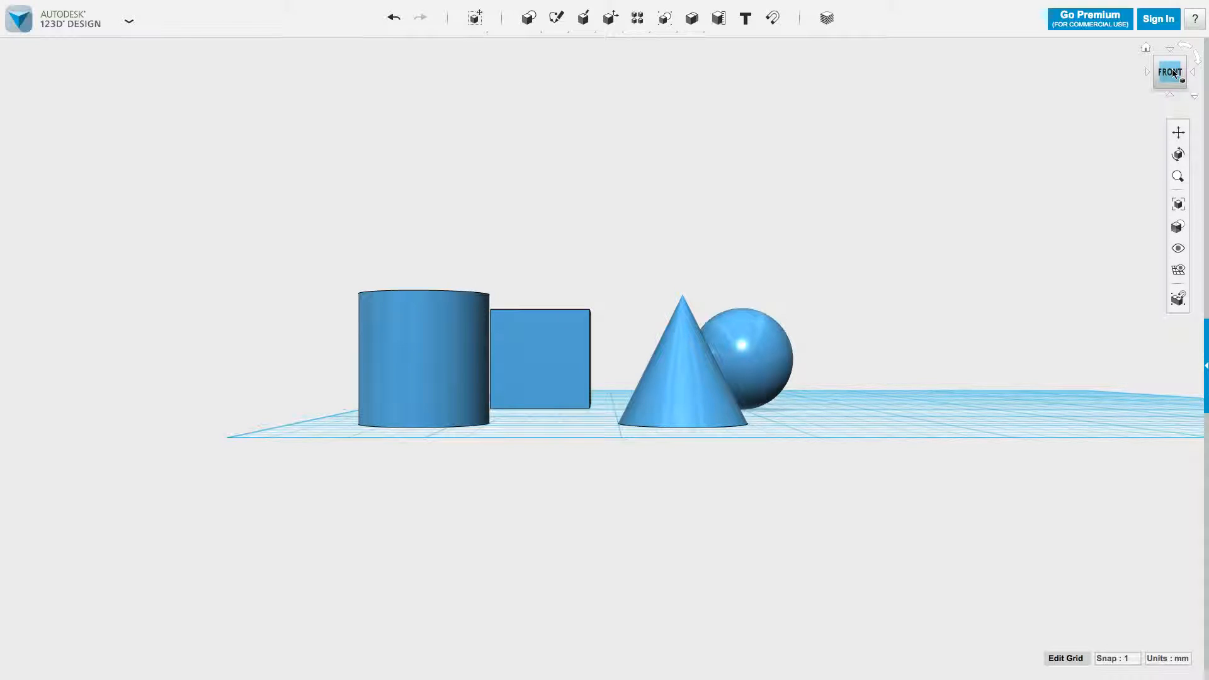
pyautogui.rightClick(1167, 88)
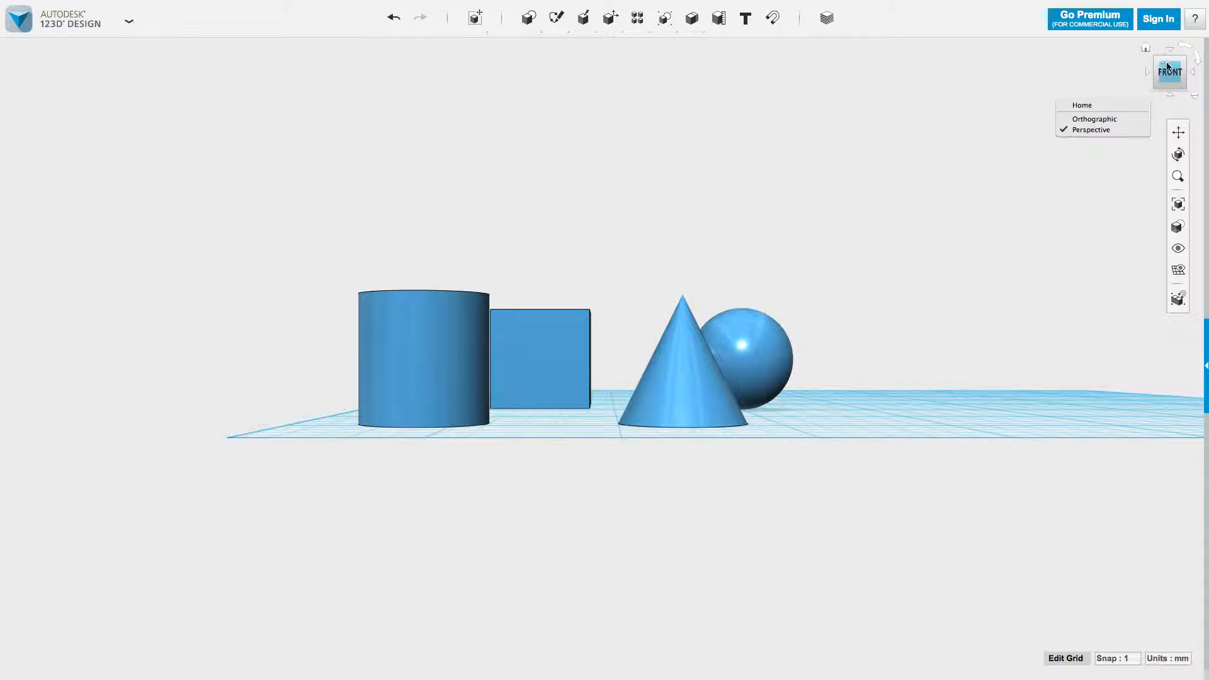
pyautogui.click(1167, 82)
pyautogui.moveTo(1170, 81); pyautogui.dragTo(1171, 112)
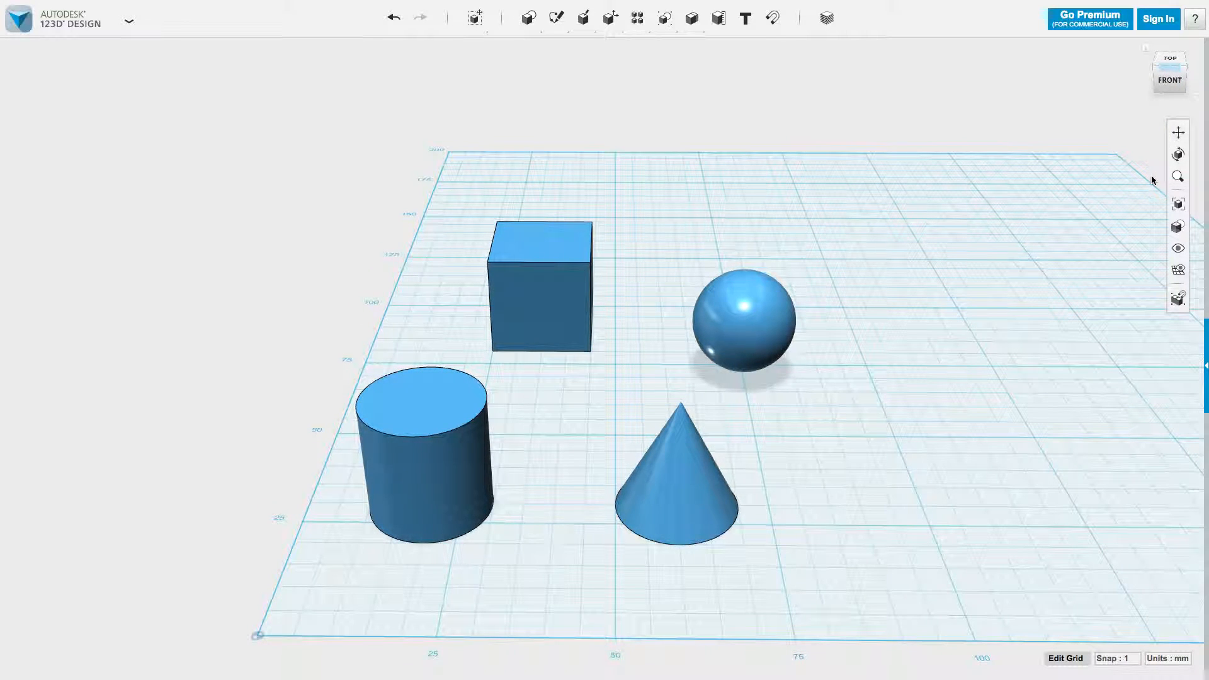
pyautogui.click(1178, 179)
pyautogui.moveTo(874, 316); pyautogui.dragTo(958, 317)
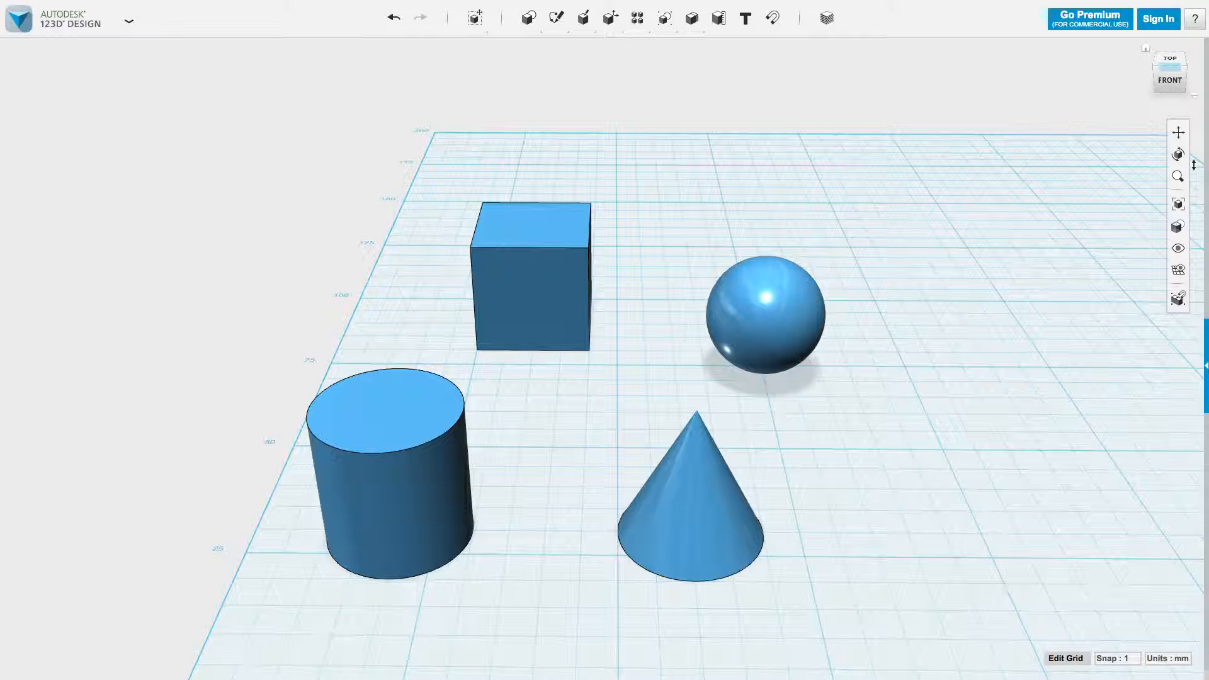
pyautogui.click(1180, 136)
# Step: Preview the shapes in the Outlines Only display style and restore Materials and Outlines
pyautogui.moveTo(1180, 228)
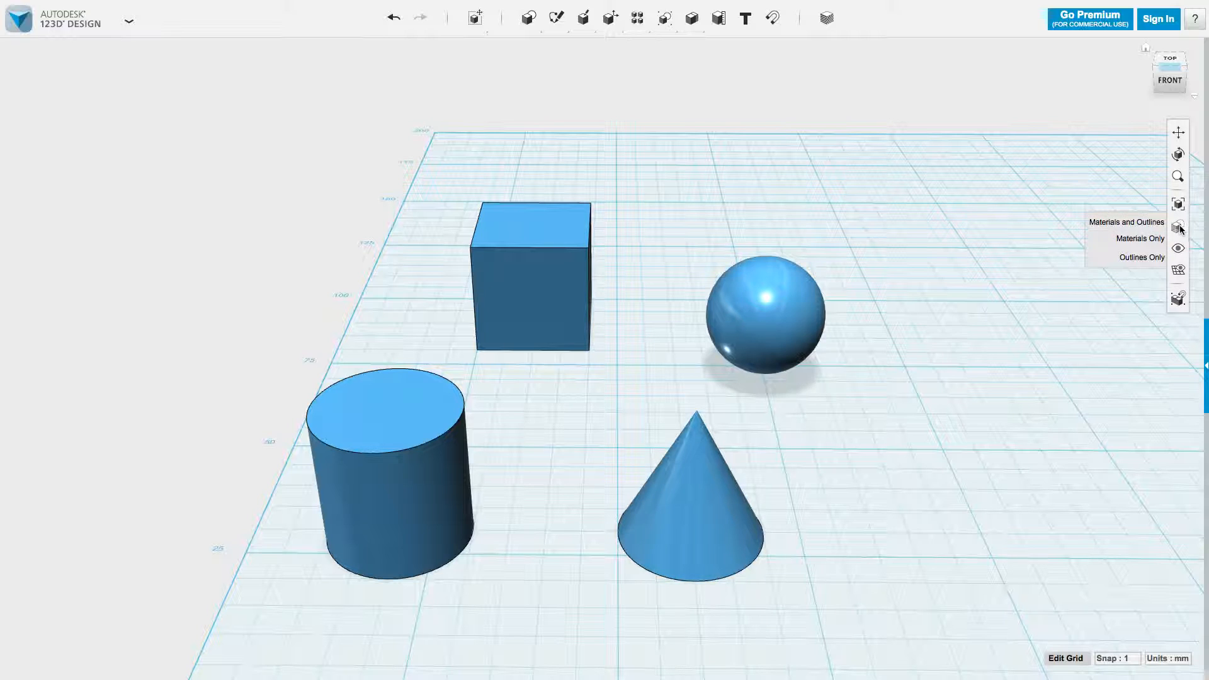
pyautogui.click(1140, 259)
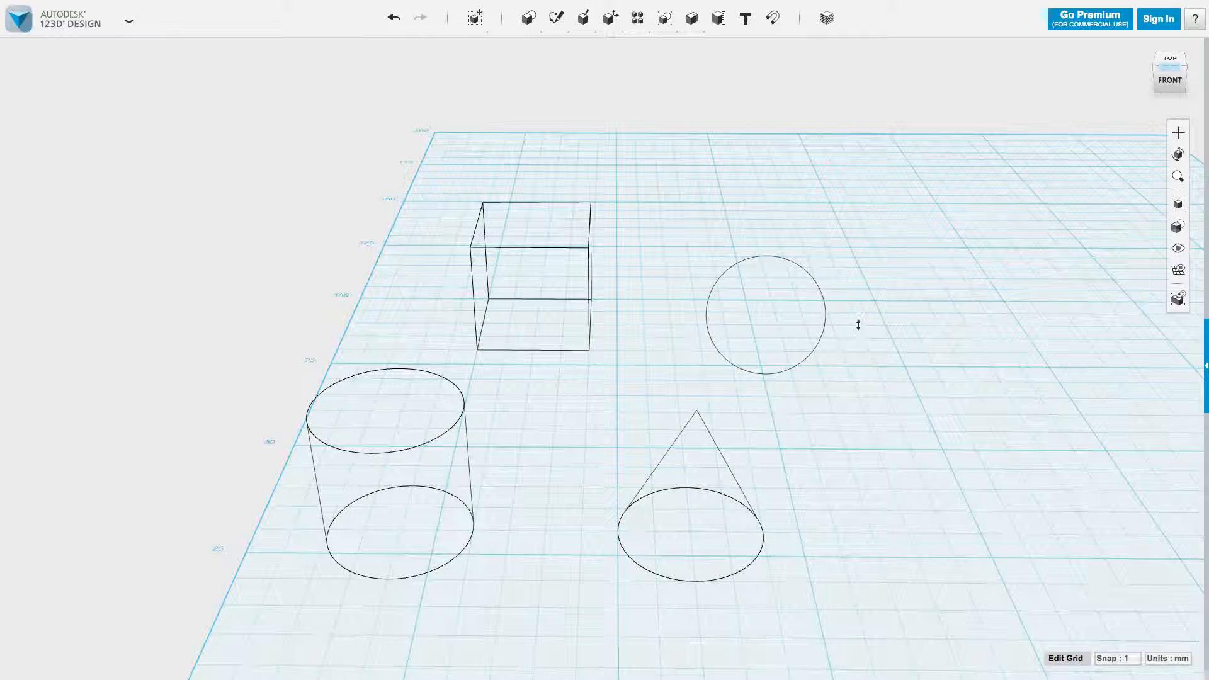
pyautogui.moveTo(1179, 232)
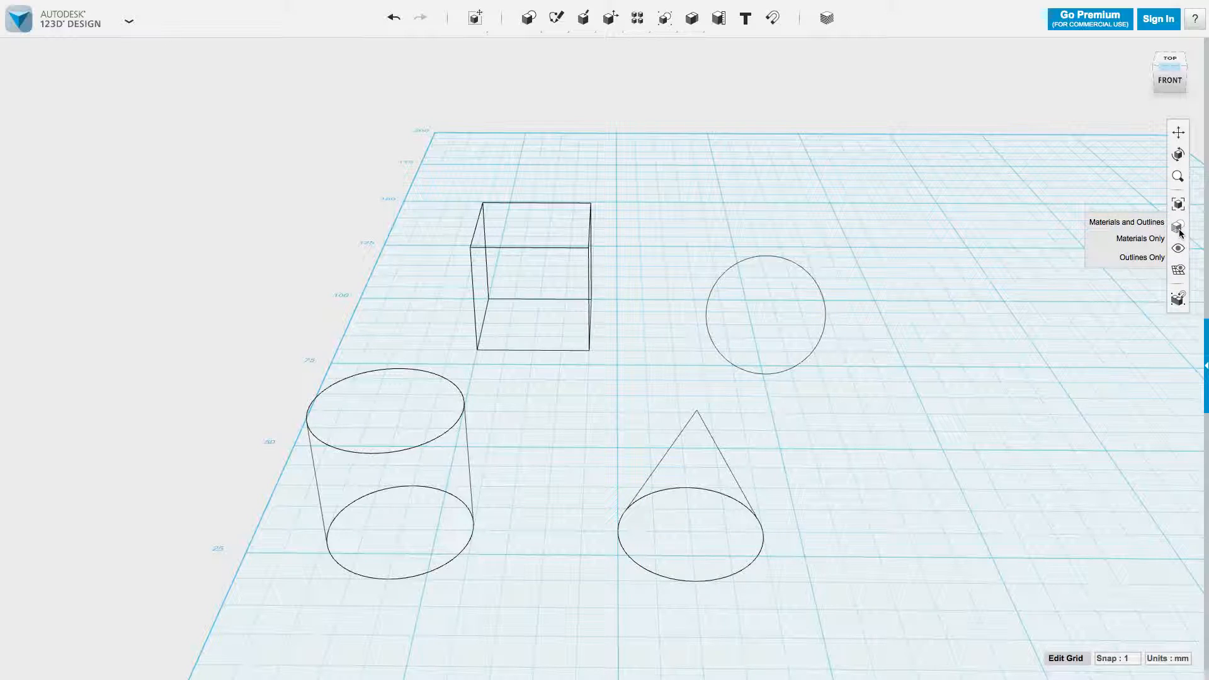
pyautogui.click(1133, 225)
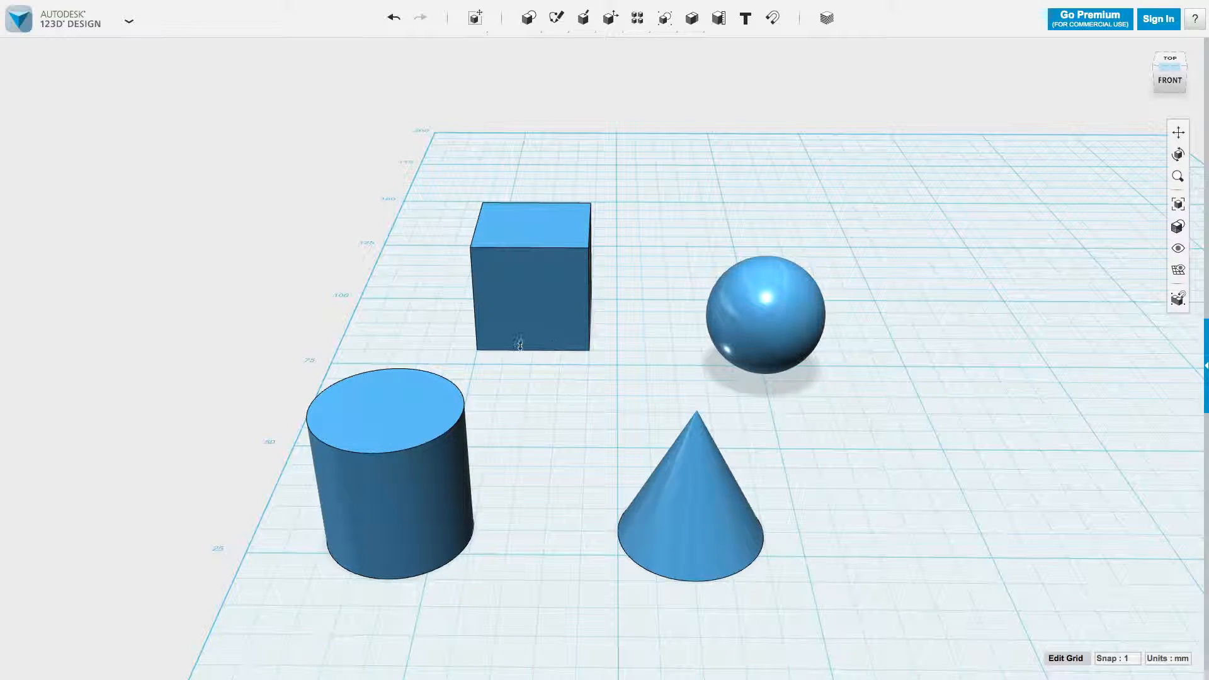
# Step: Preview the shapes in the Materials Only display style and return to Materials and Outlines
pyautogui.moveTo(1178, 226)
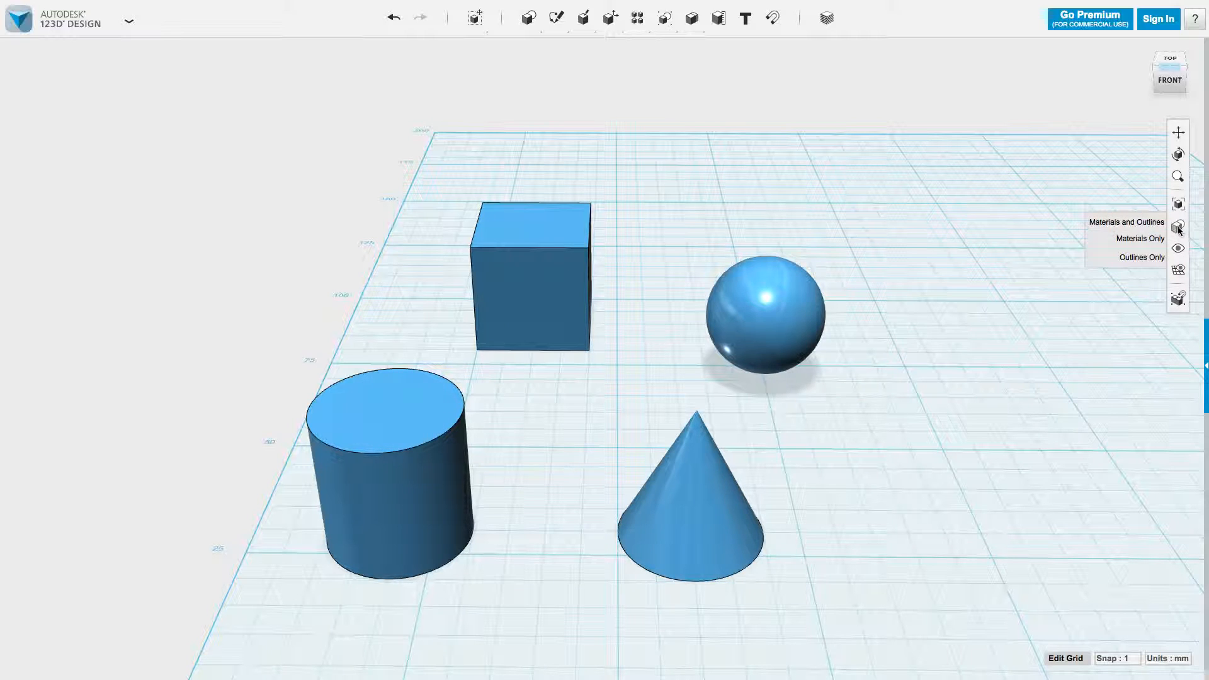
pyautogui.click(1149, 240)
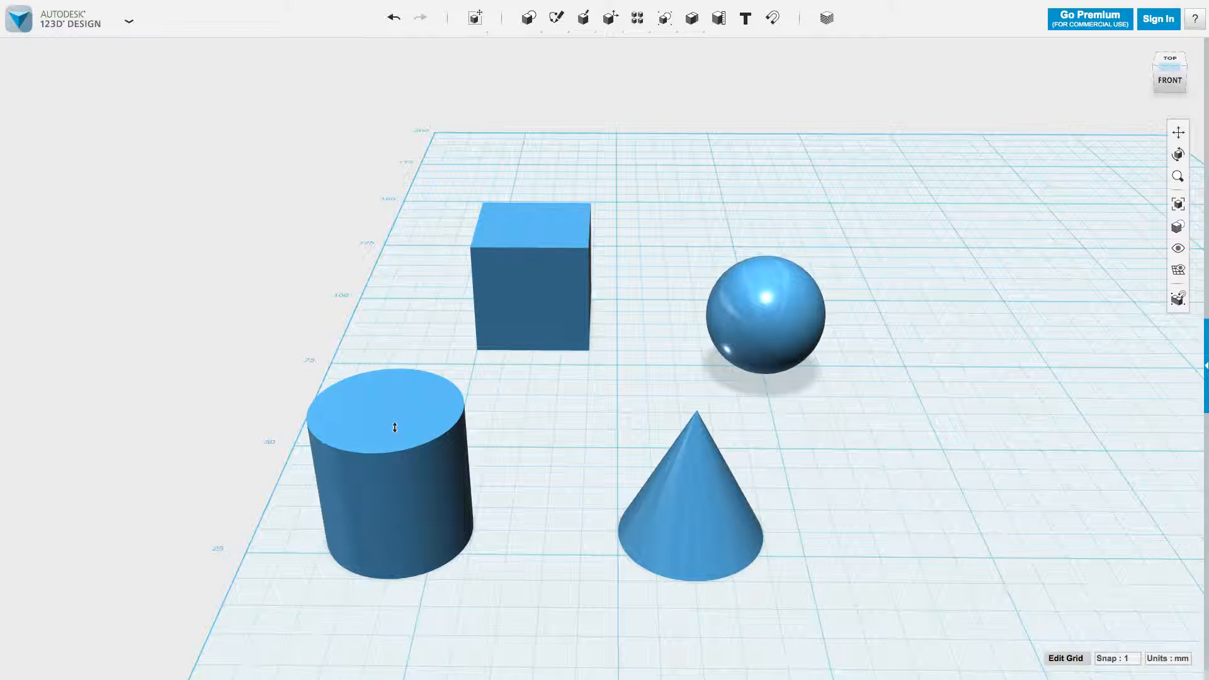
pyautogui.moveTo(1179, 229)
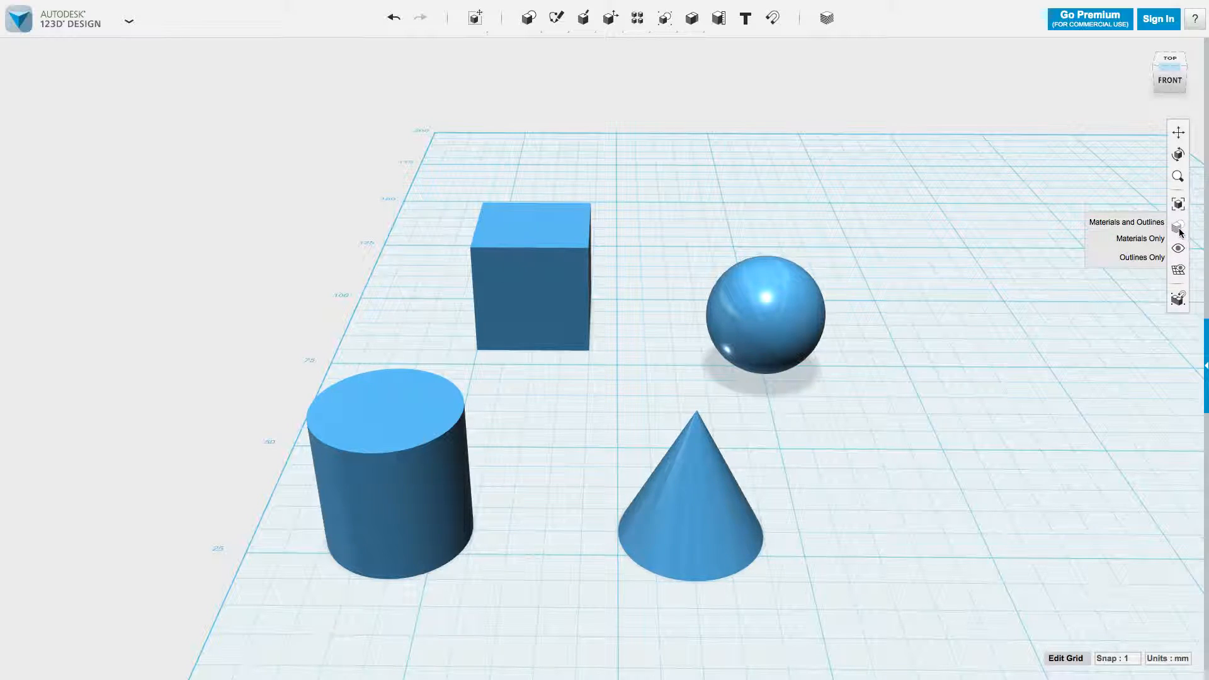
pyautogui.click(1143, 222)
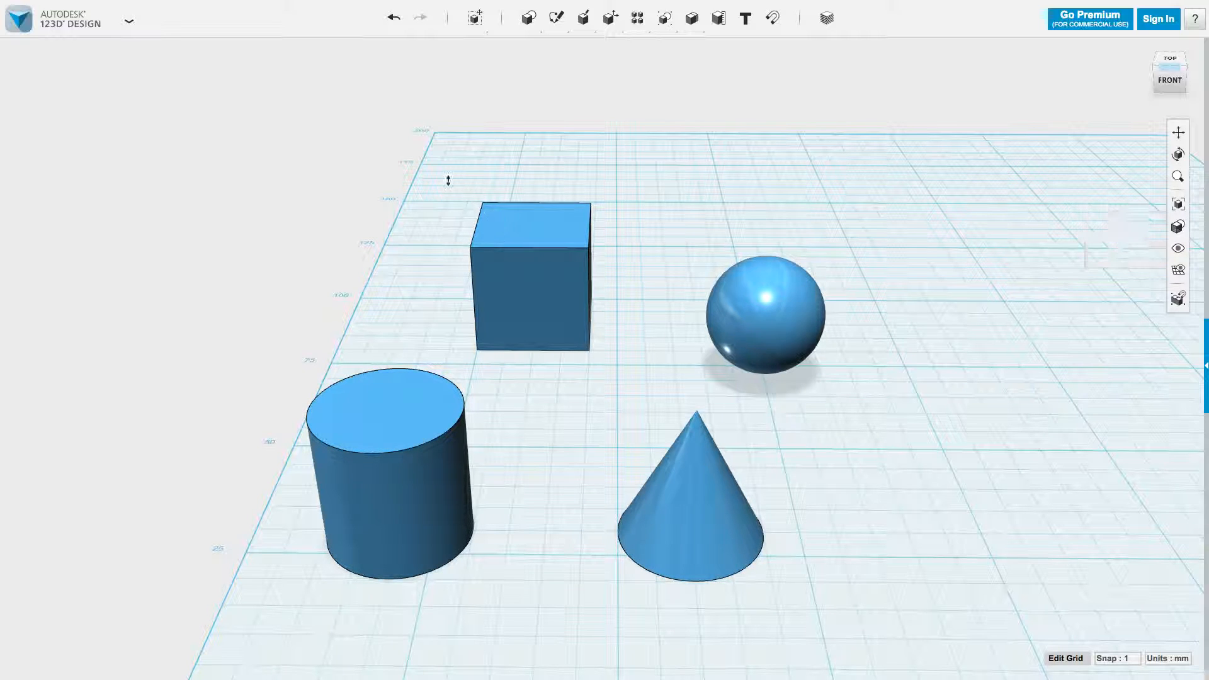
# Step: Try several material colours on the box, including yellow #EEEC52, and finish with green
pyautogui.moveTo(435, 176); pyautogui.dragTo(655, 366)
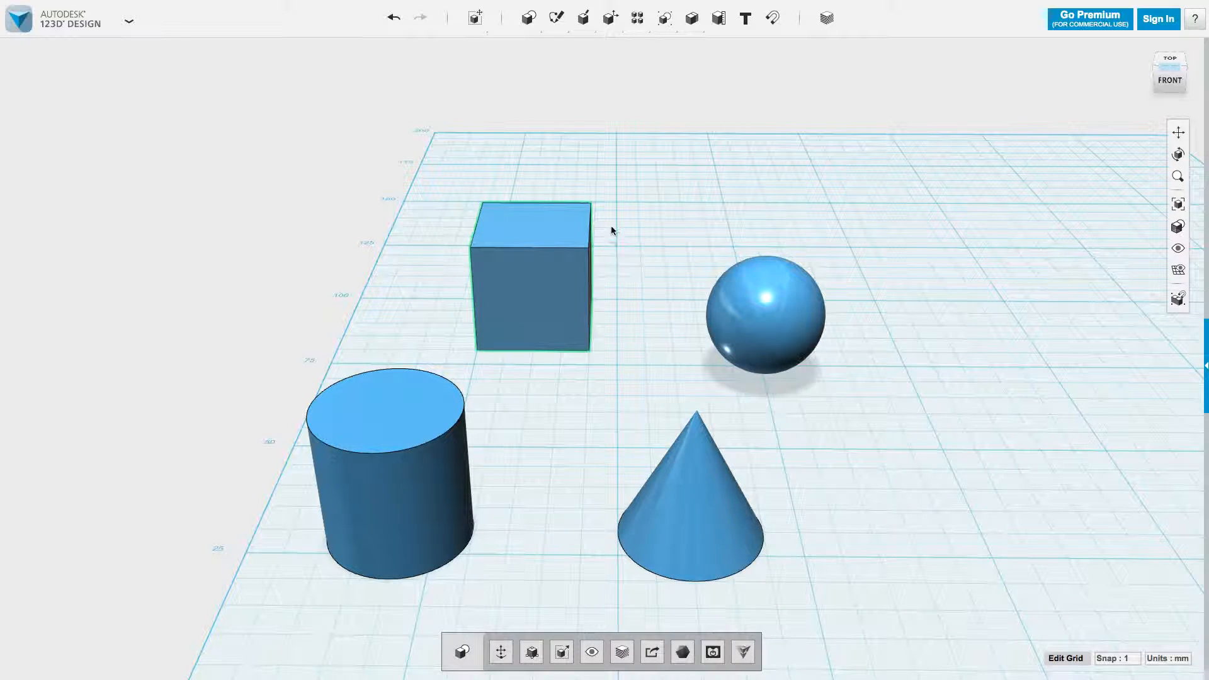
pyautogui.click(827, 18)
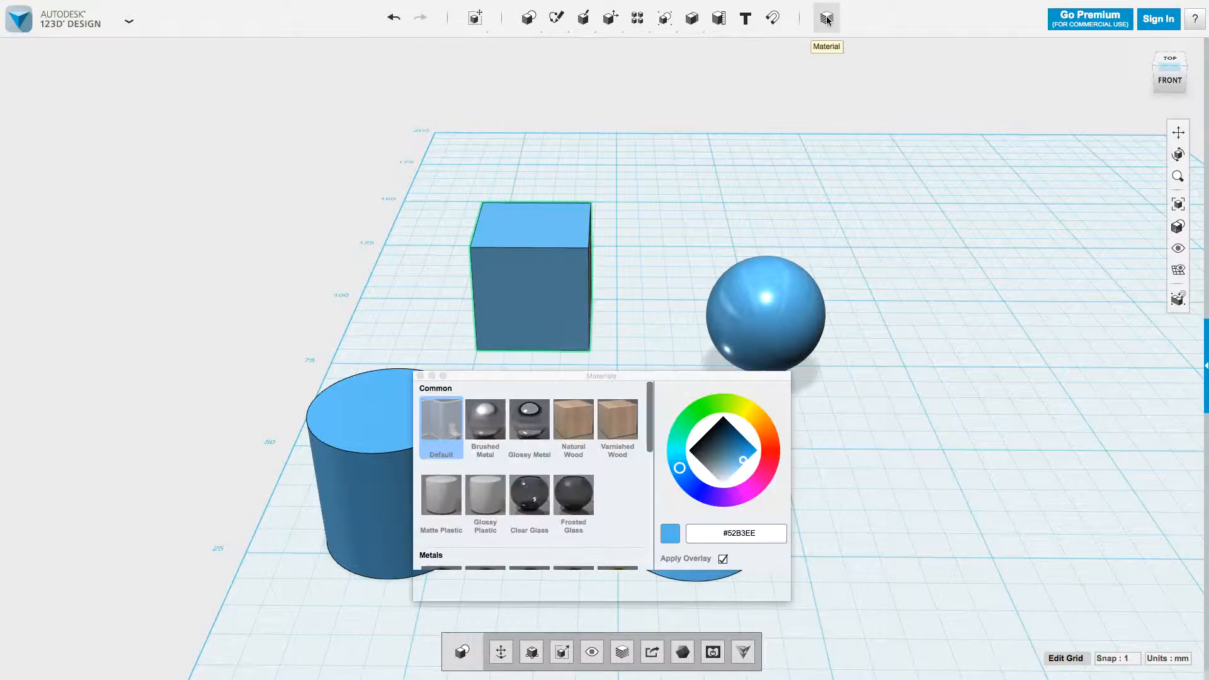
pyautogui.click(756, 413)
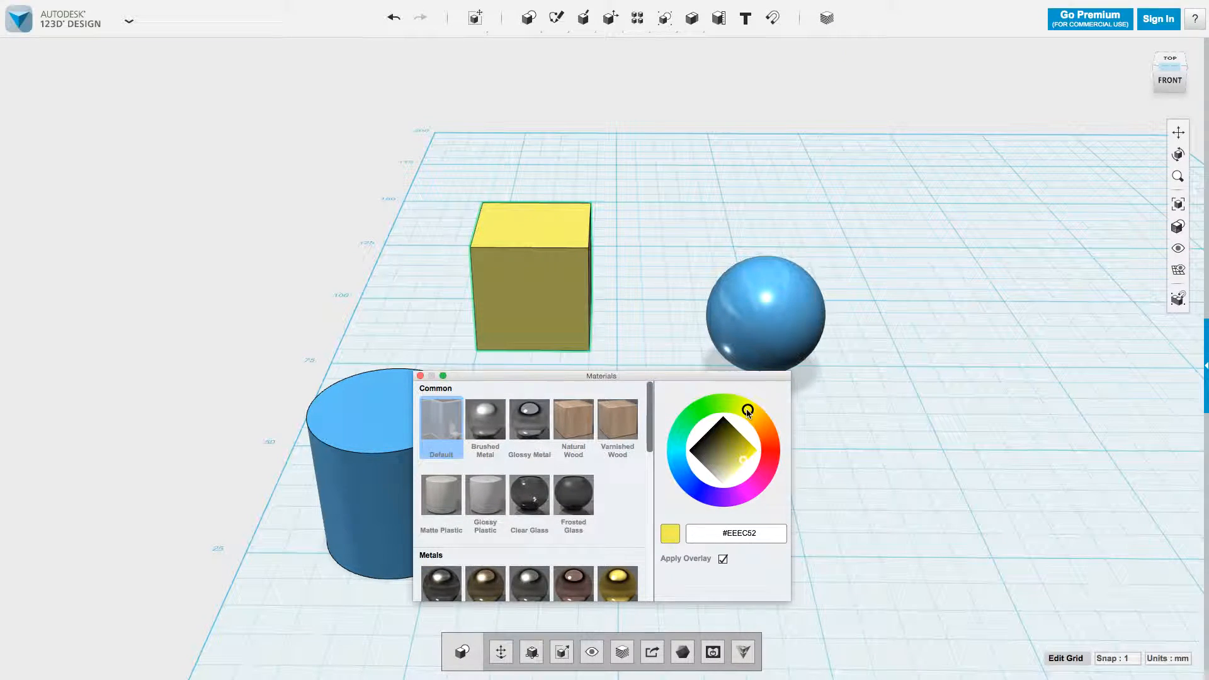
pyautogui.click(771, 446)
pyautogui.click(757, 488)
pyautogui.click(698, 490)
pyautogui.click(692, 429)
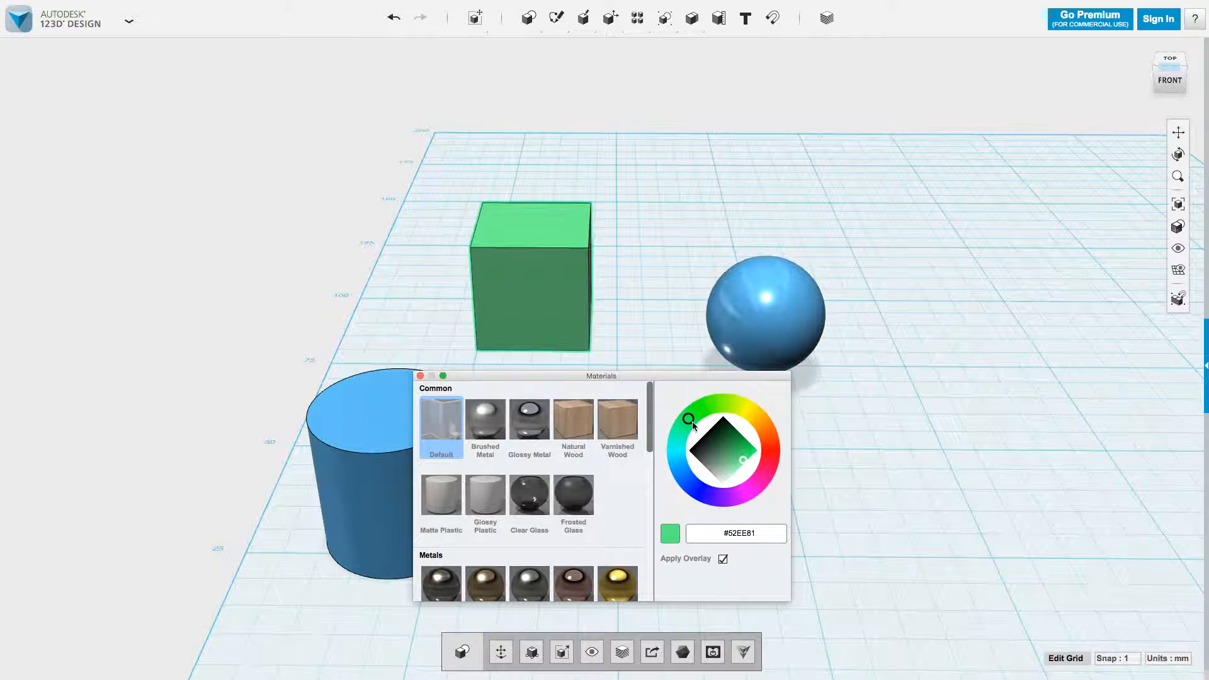
# Step: Apply the Gold metal material to the box with the colour overlay turned off
pyautogui.moveTo(642, 380); pyautogui.dragTo(989, 61)
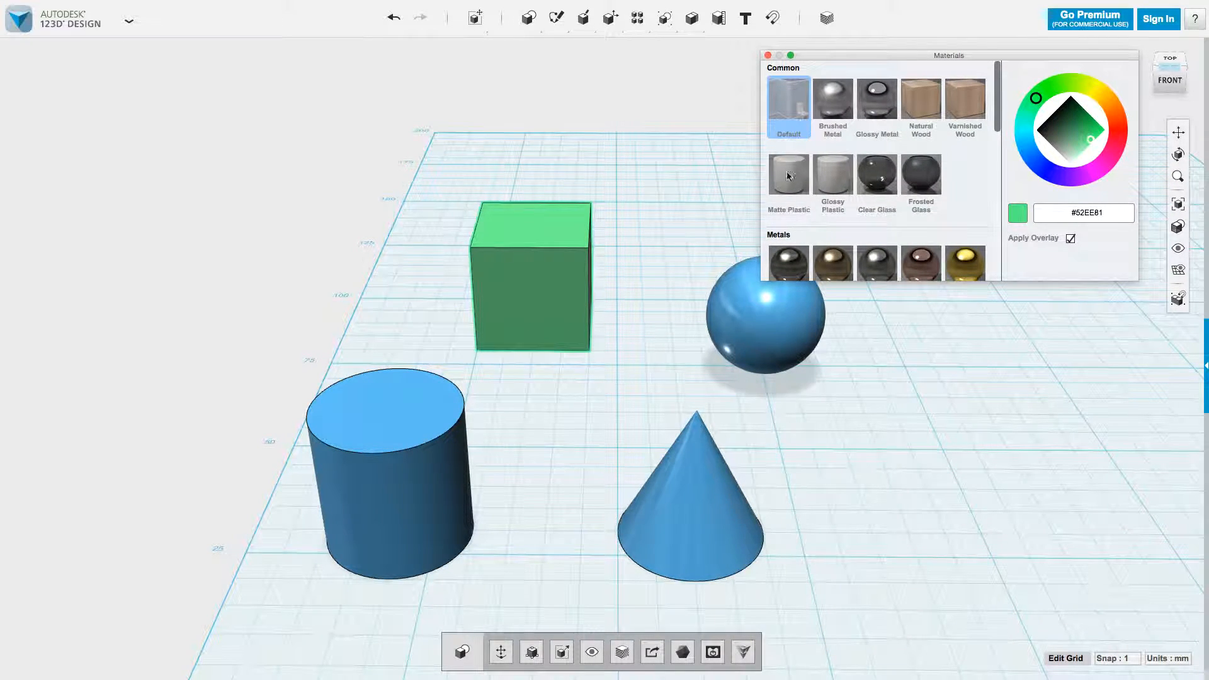
pyautogui.moveTo(1000, 107); pyautogui.dragTo(996, 152)
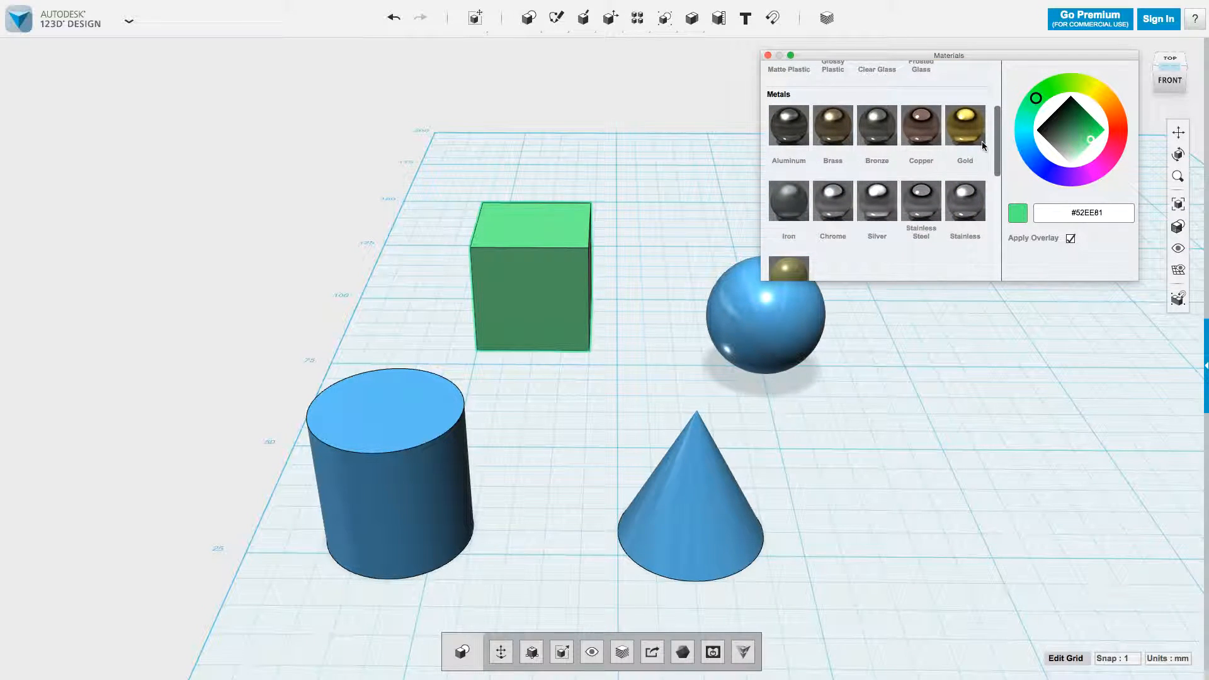
pyautogui.click(970, 128)
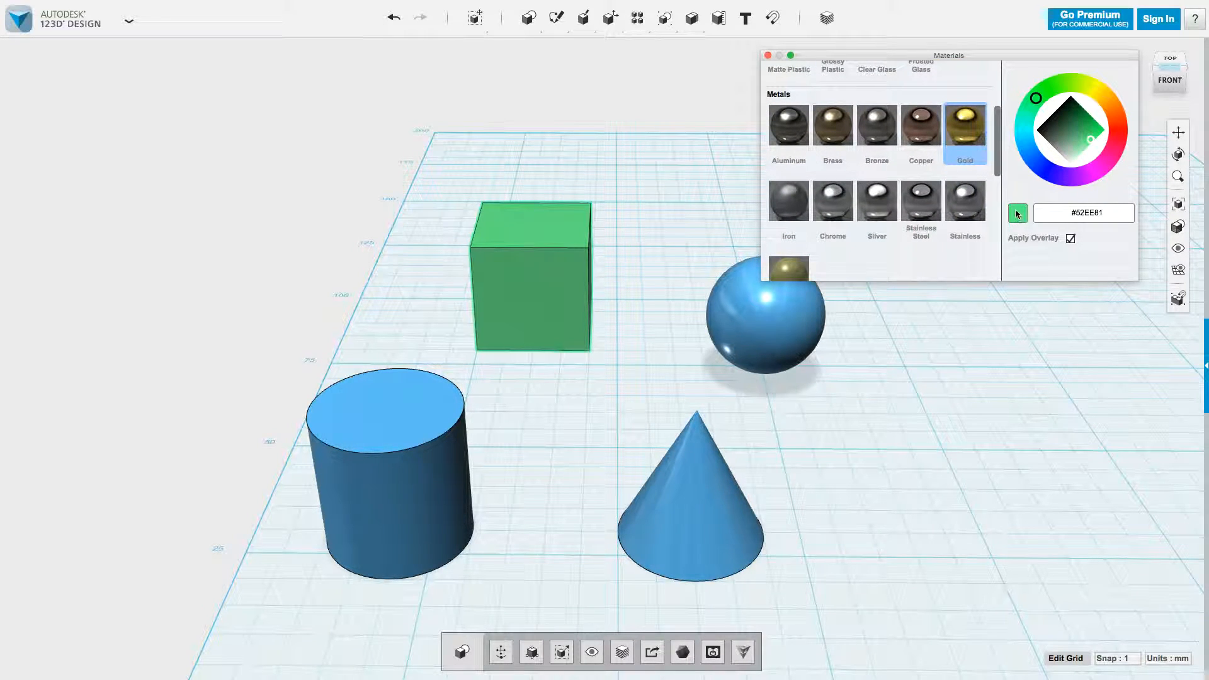
pyautogui.click(1071, 238)
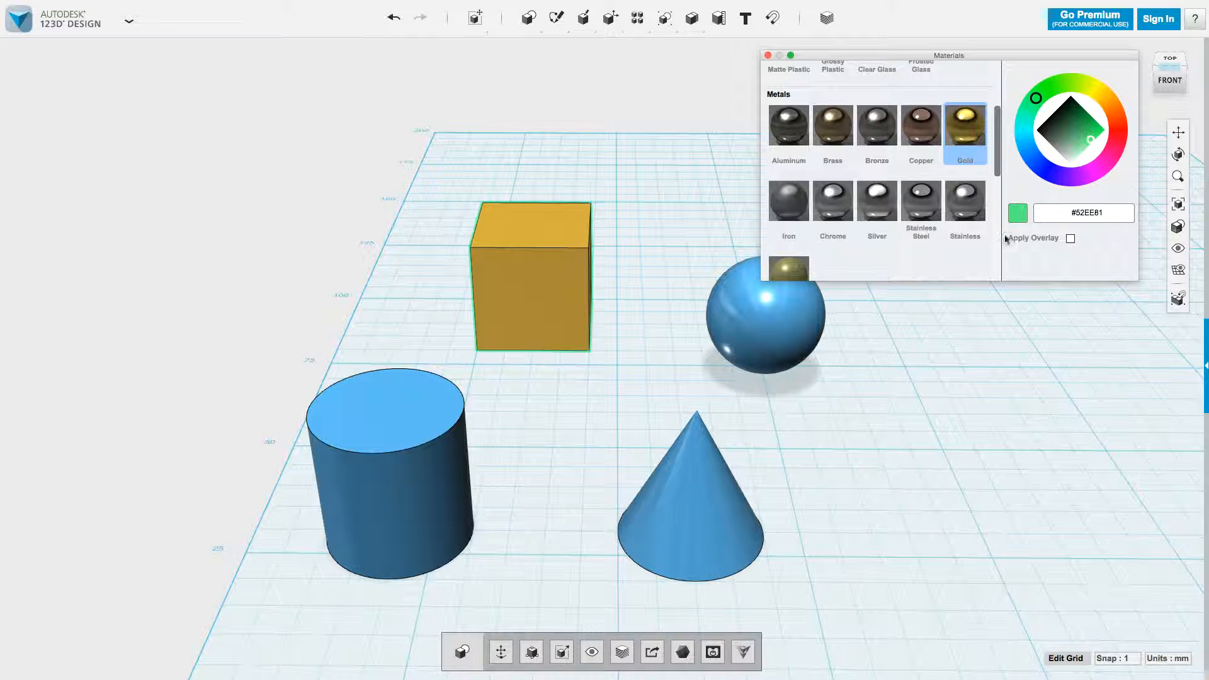
pyautogui.click(767, 56)
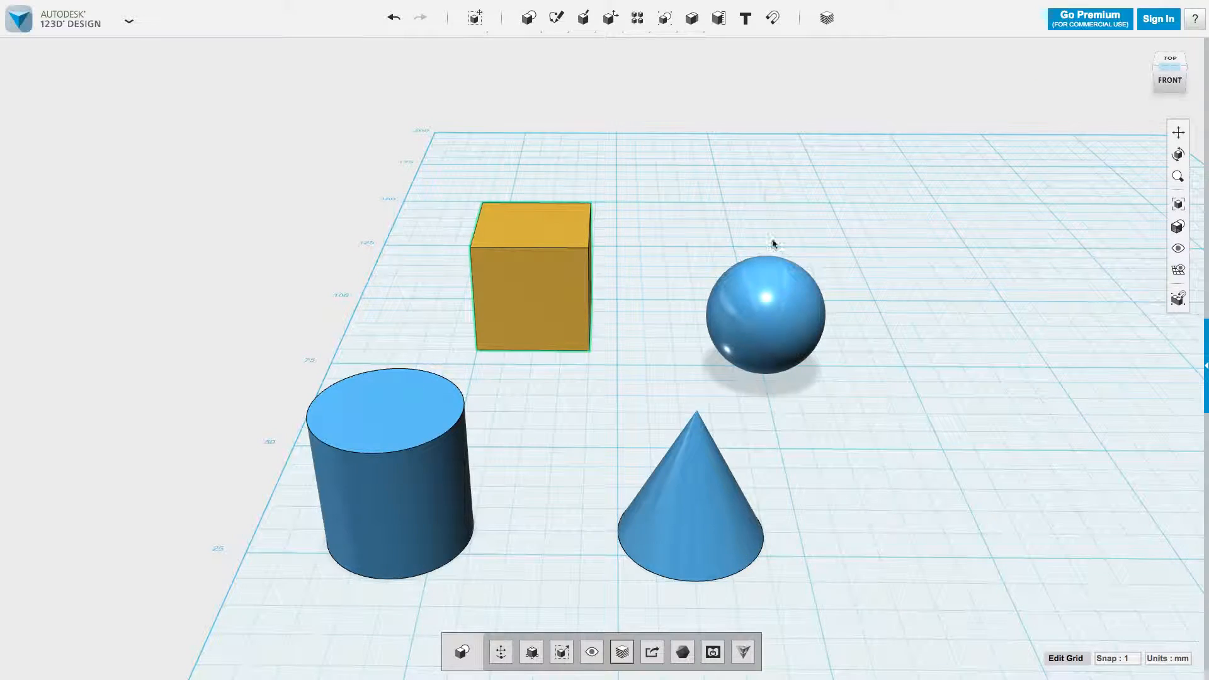
# Step: Recolour the sphere blue-violet, #6452EE, in its material settings
pyautogui.click(775, 300)
pyautogui.click(825, 19)
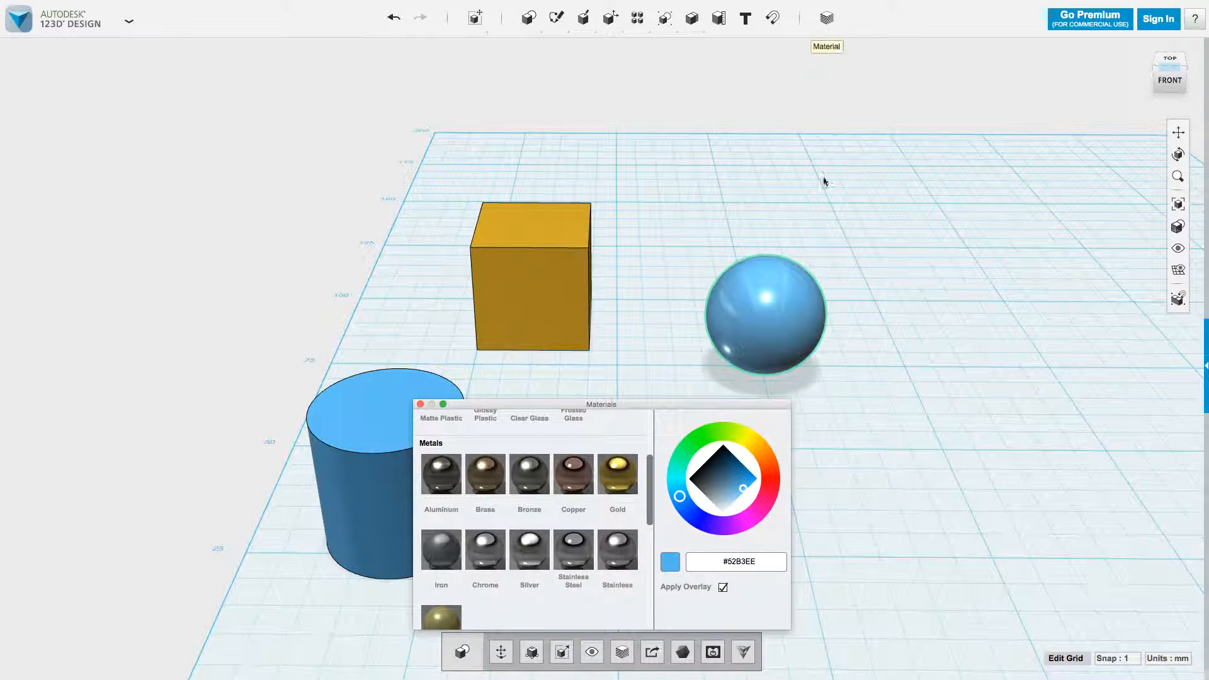
pyautogui.click(706, 522)
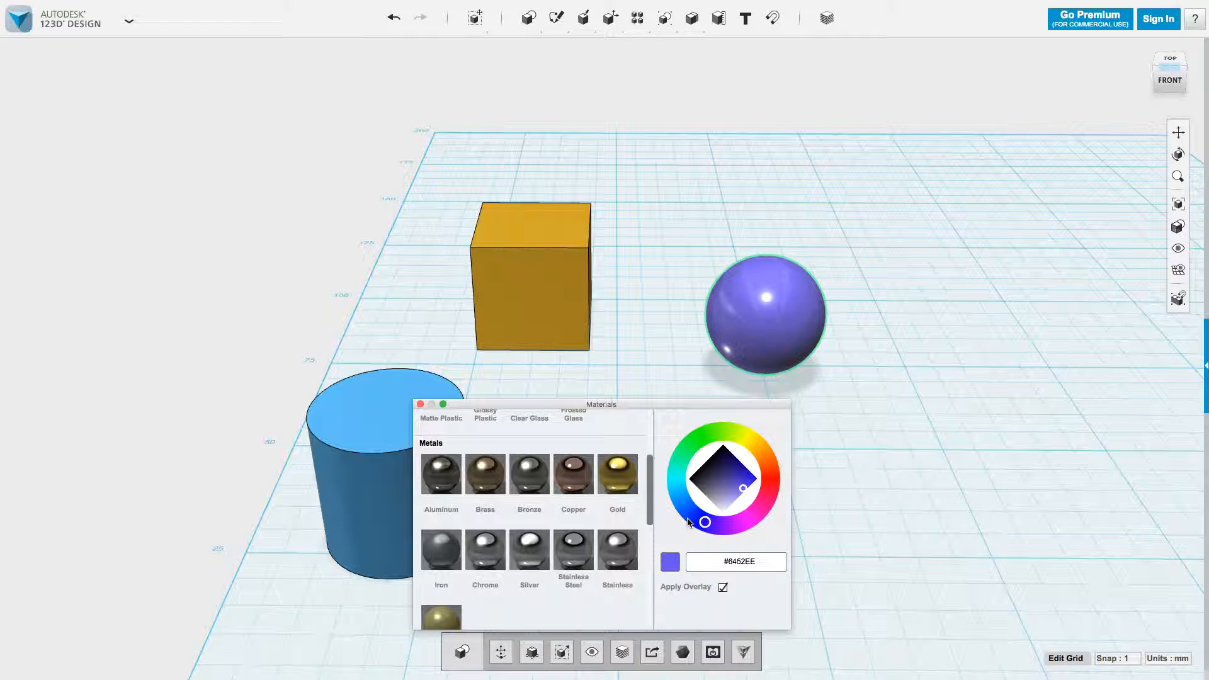
pyautogui.click(420, 405)
# Step: Select the whole cylinder and set its material colour to red, #EE5252
pyautogui.click(405, 418)
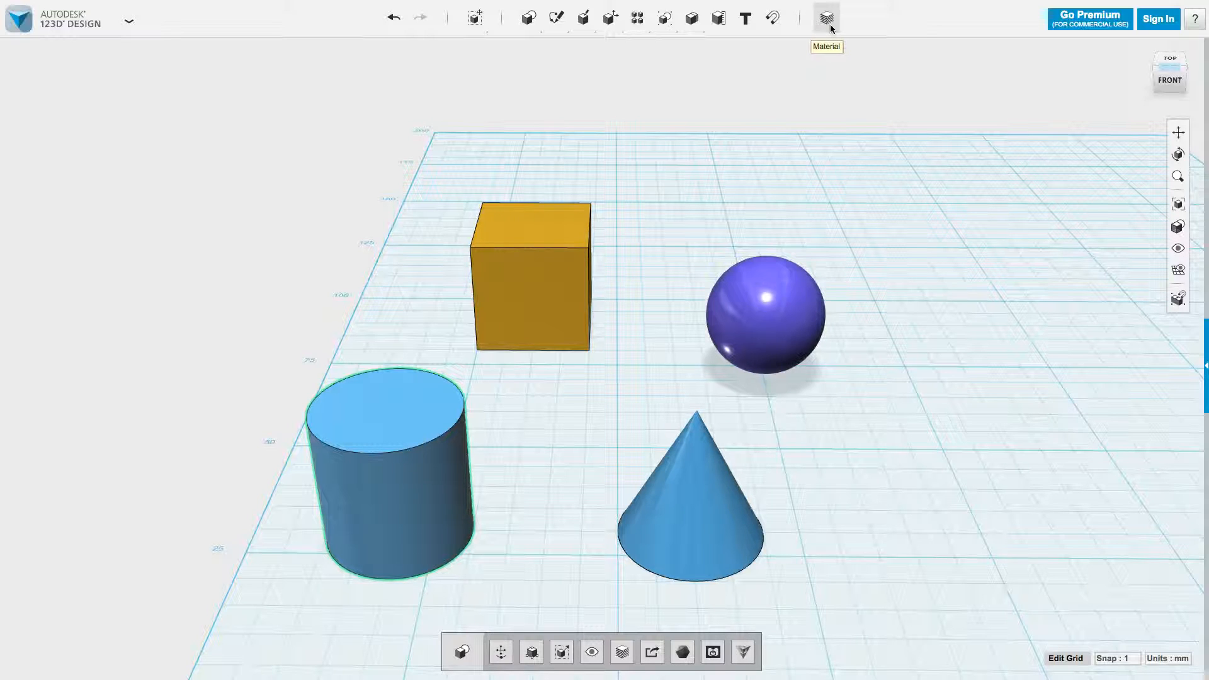
pyautogui.click(409, 412)
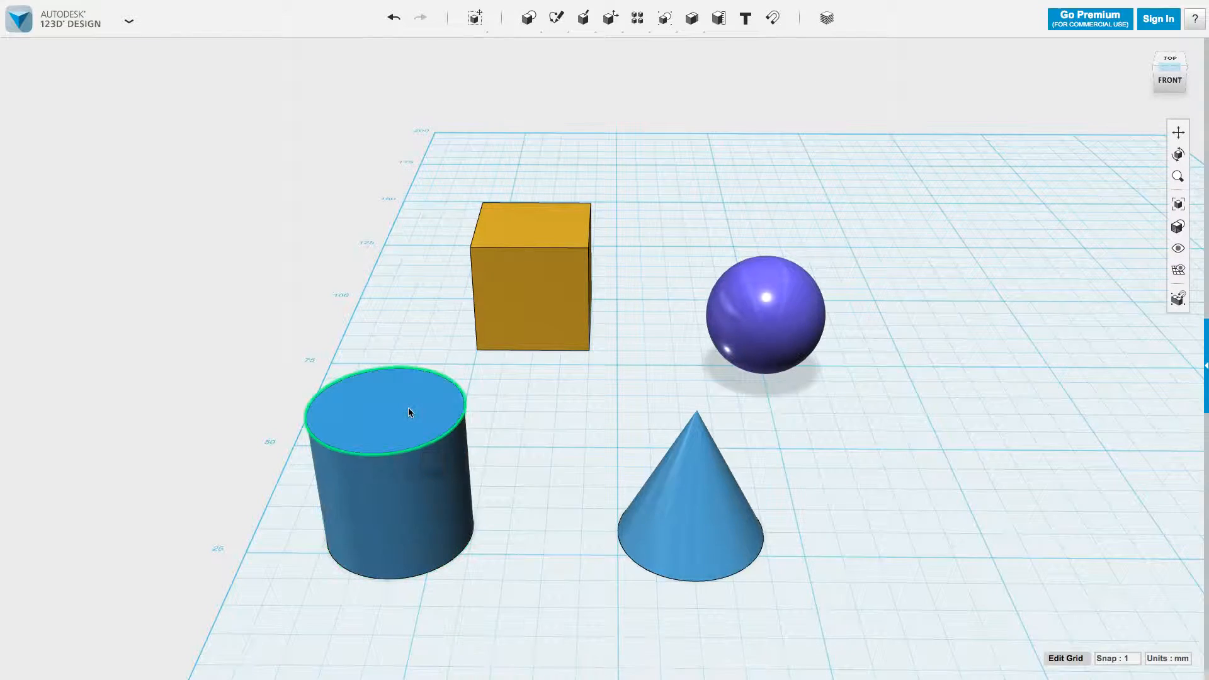
pyautogui.click(485, 467)
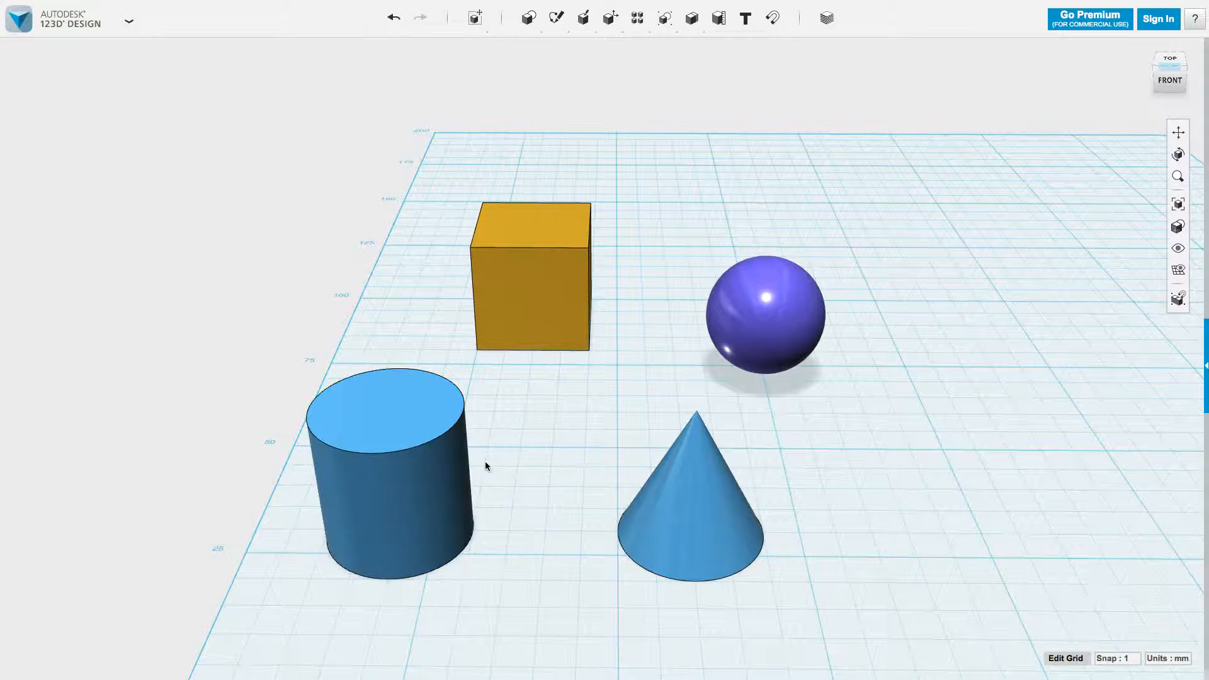
pyautogui.moveTo(264, 359); pyautogui.dragTo(556, 599)
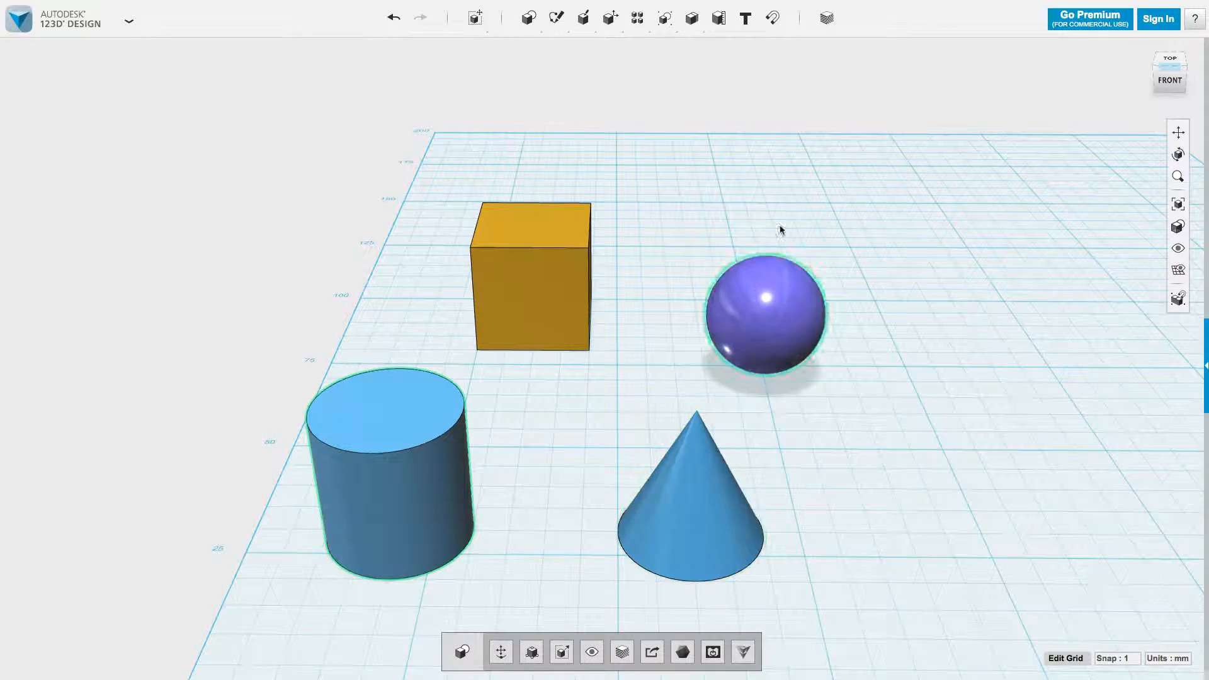
pyautogui.click(827, 18)
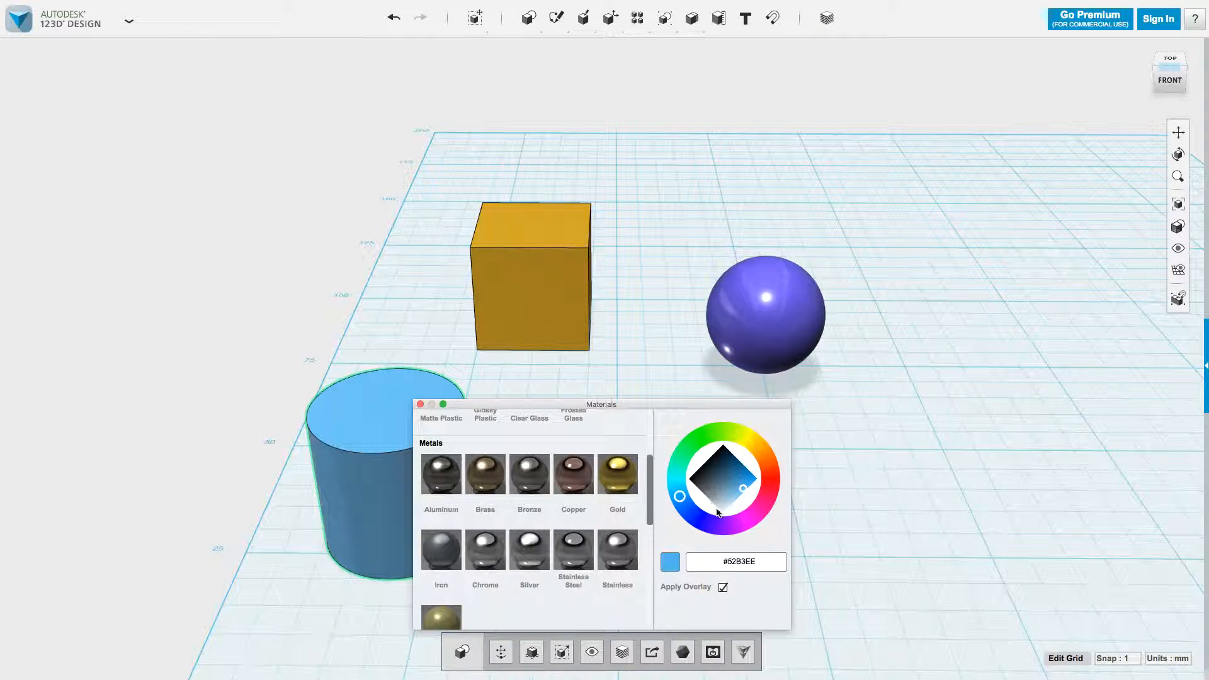
pyautogui.click(778, 480)
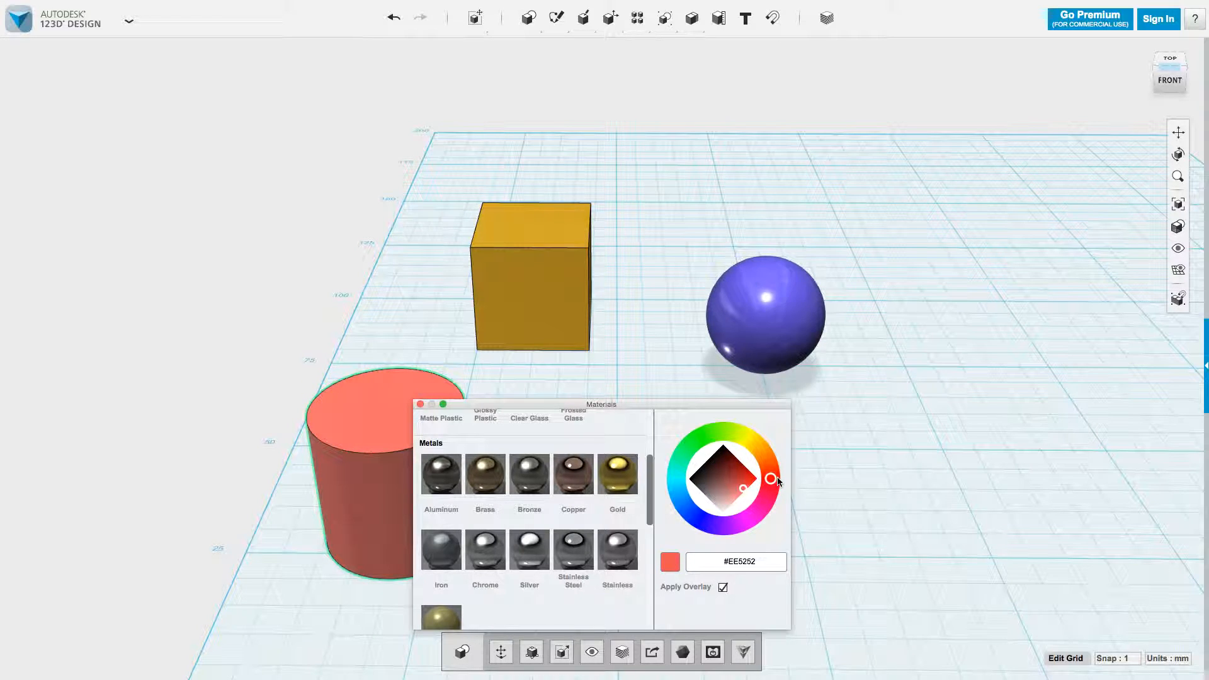
pyautogui.click(420, 404)
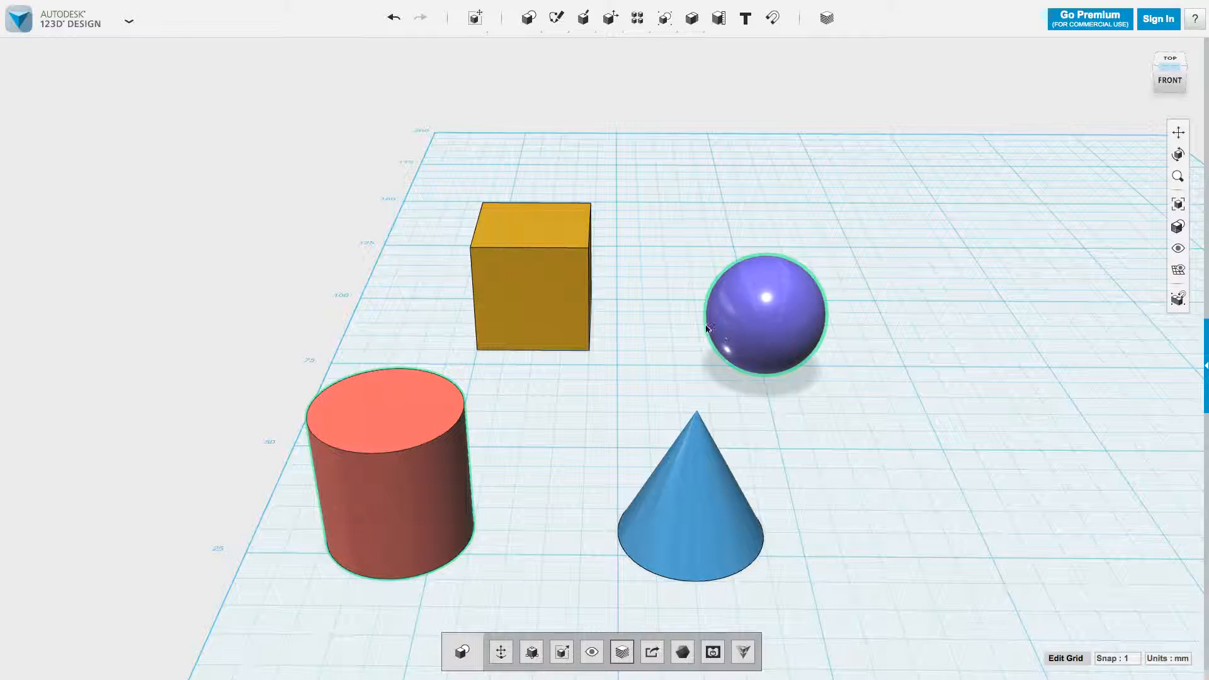
# Step: Move the gold box 10 mm sideways towards the sphere by setting its Y Distance
pyautogui.click(559, 287)
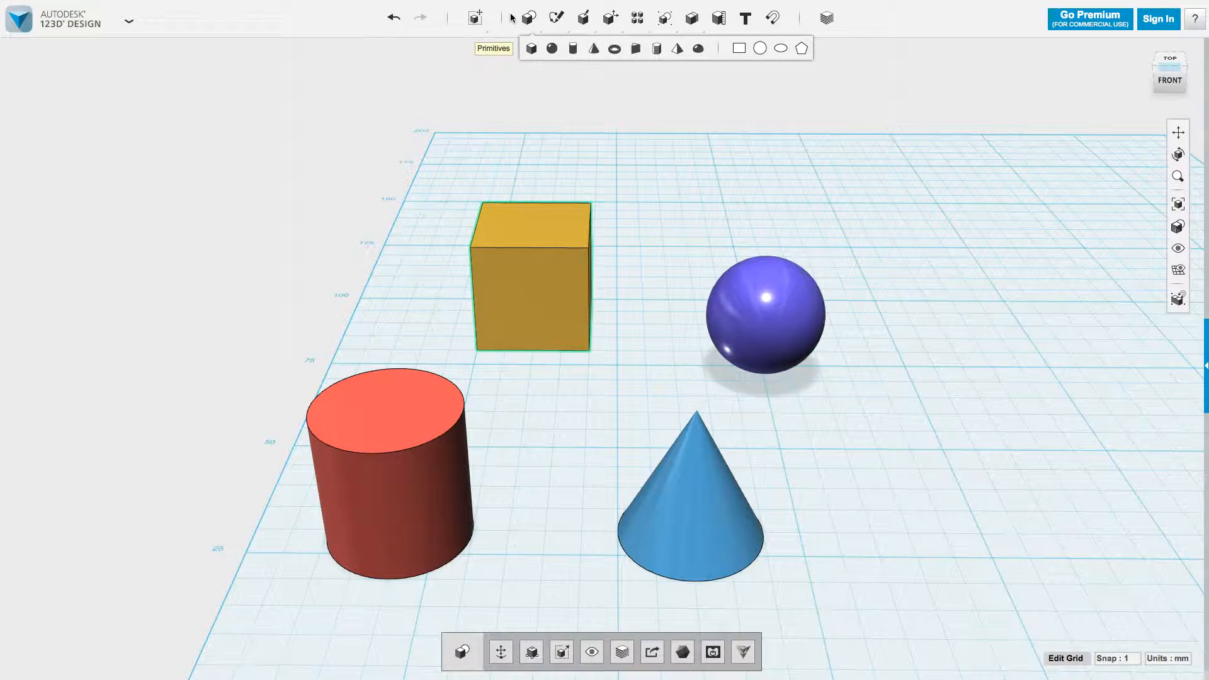
pyautogui.moveTo(480, 10)
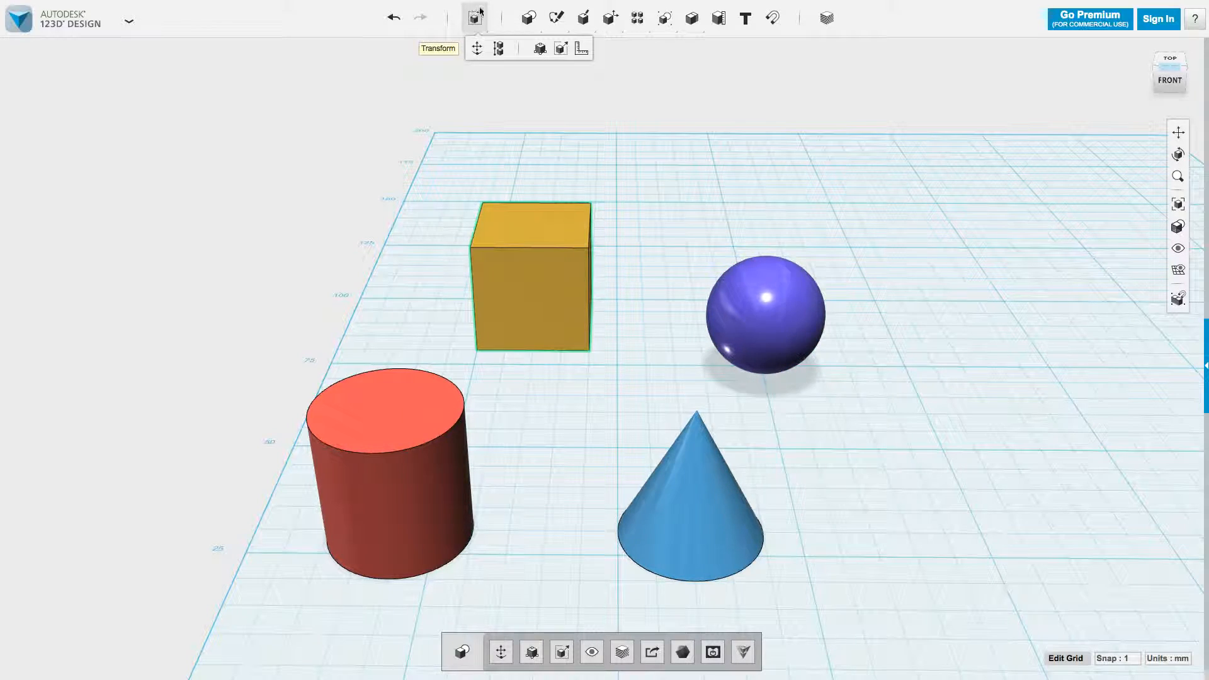
pyautogui.click(477, 50)
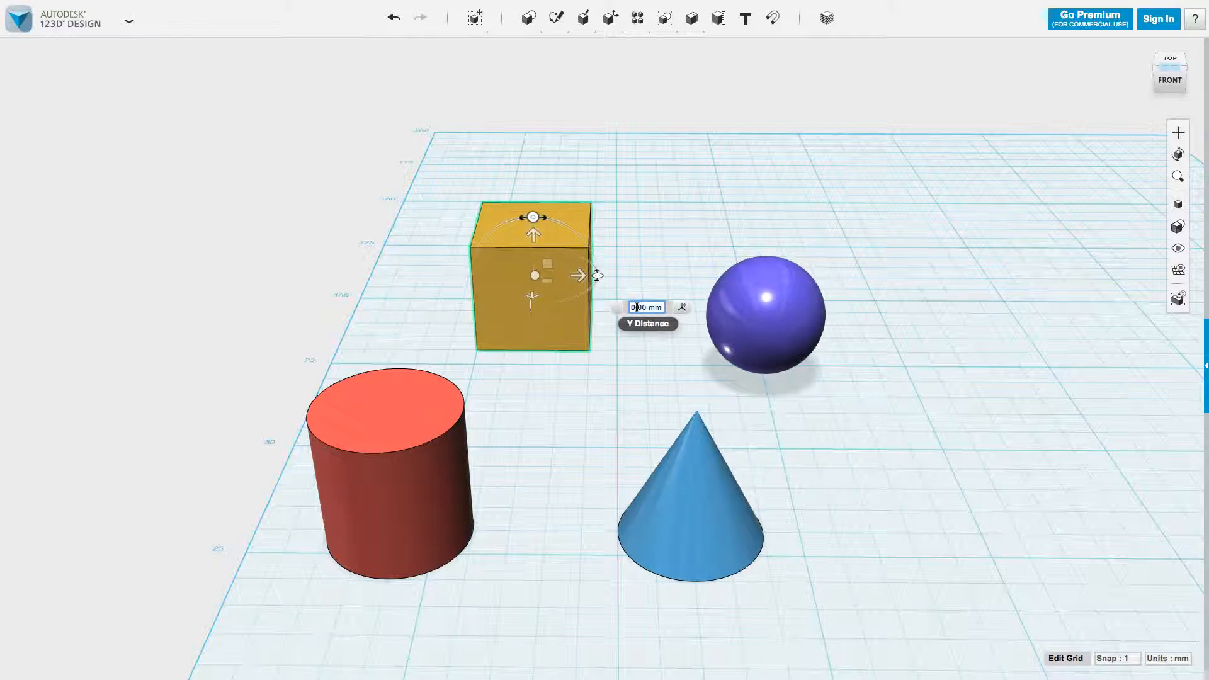
pyautogui.write('10')
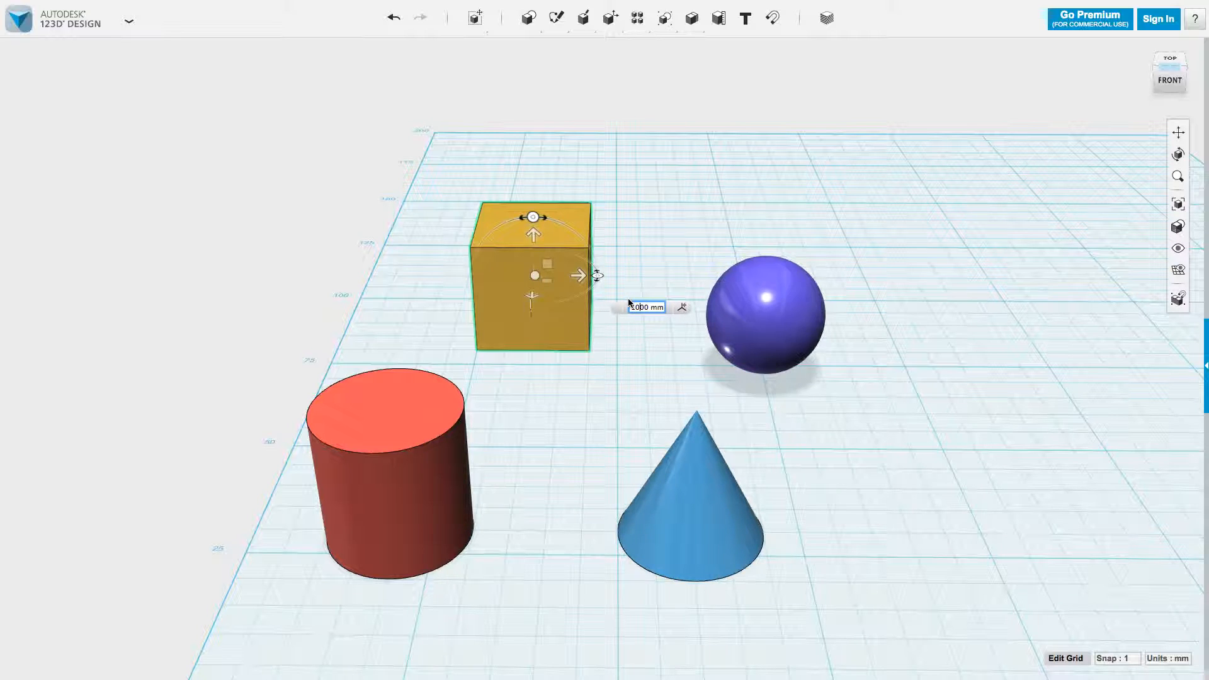
pyautogui.press('Return')
pyautogui.press('Return')
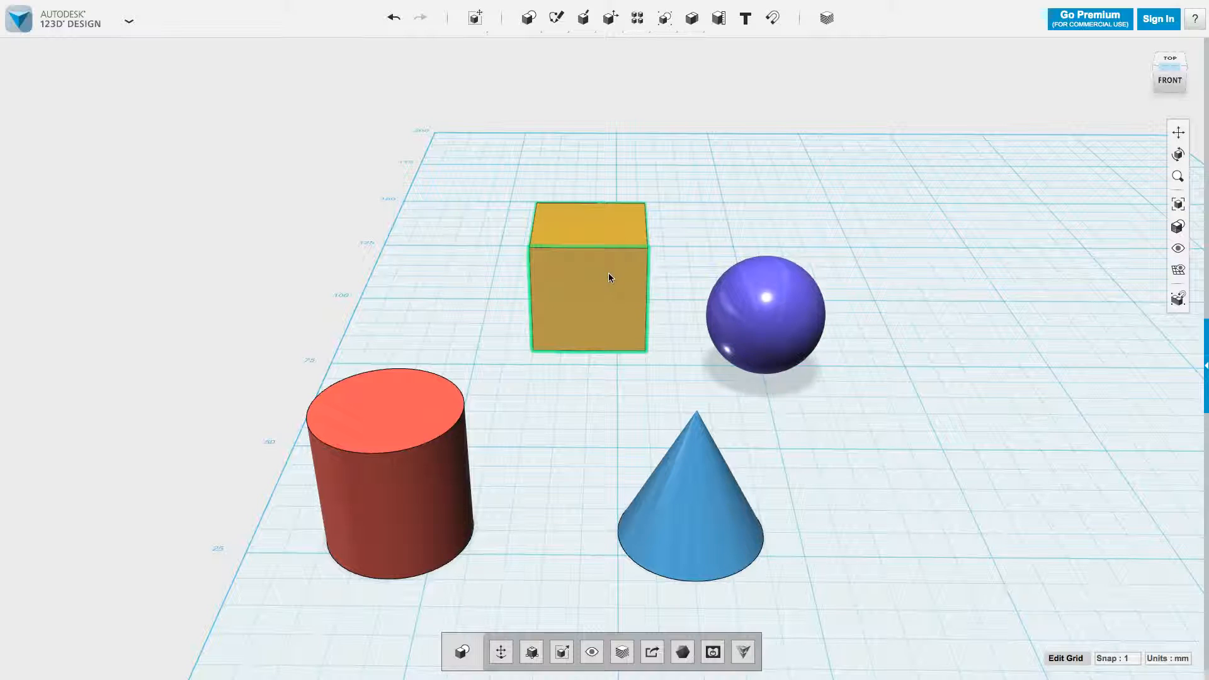
# Step: Raise the gold box 15 mm above the grid by setting its Z Distance
pyautogui.click(608, 276)
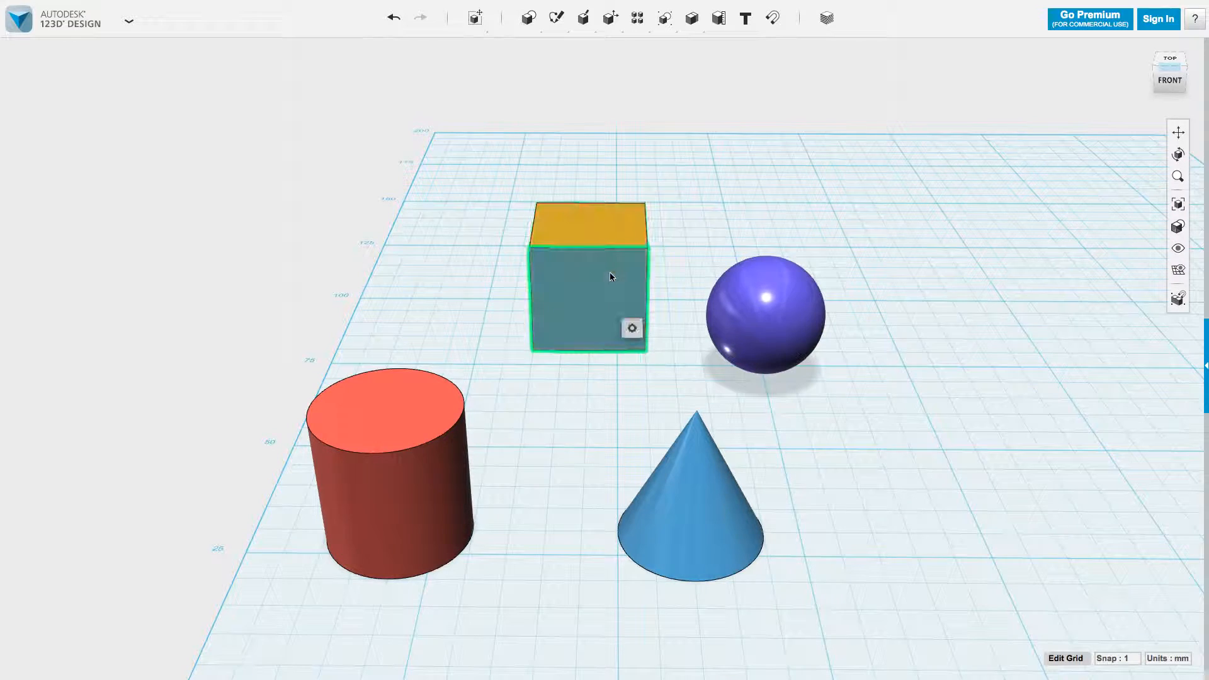
pyautogui.click(580, 218)
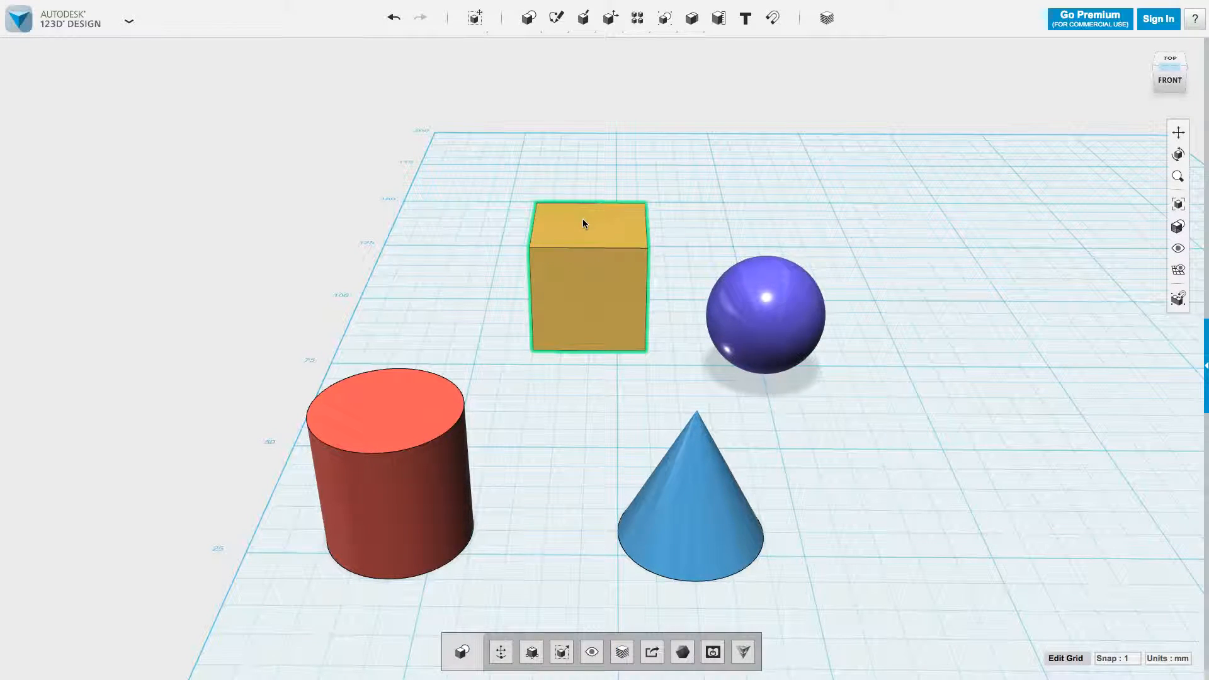
pyautogui.hotkey('ctrl', 't')
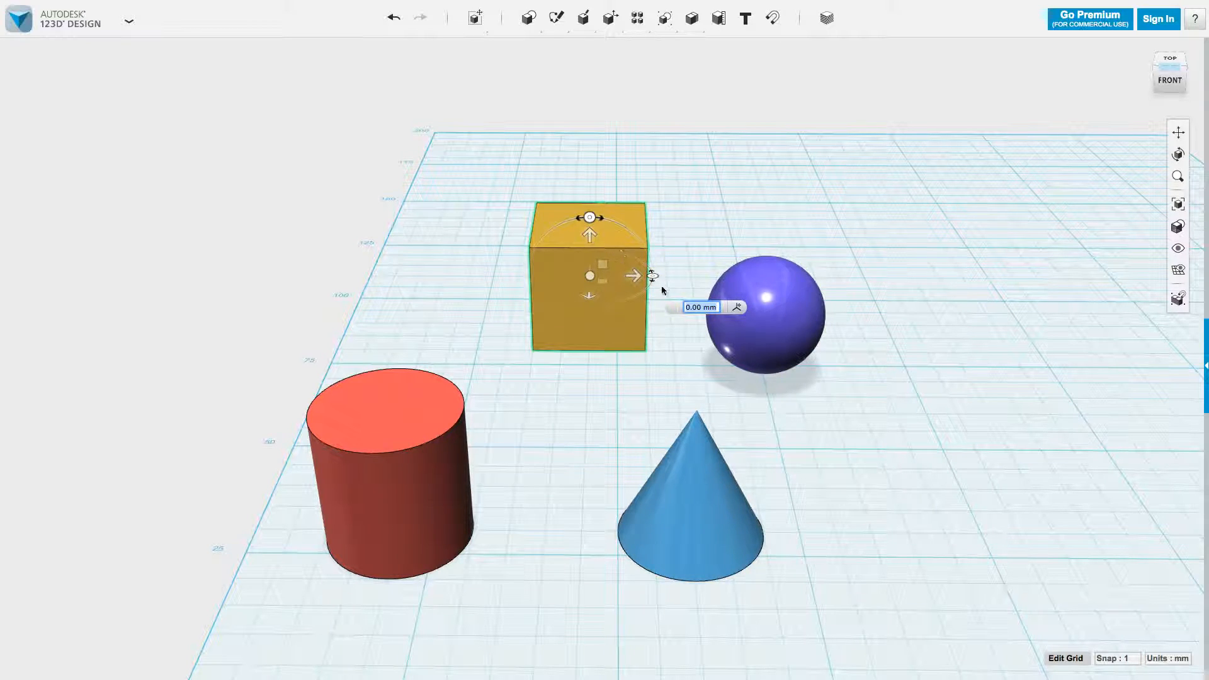
pyautogui.click(686, 307)
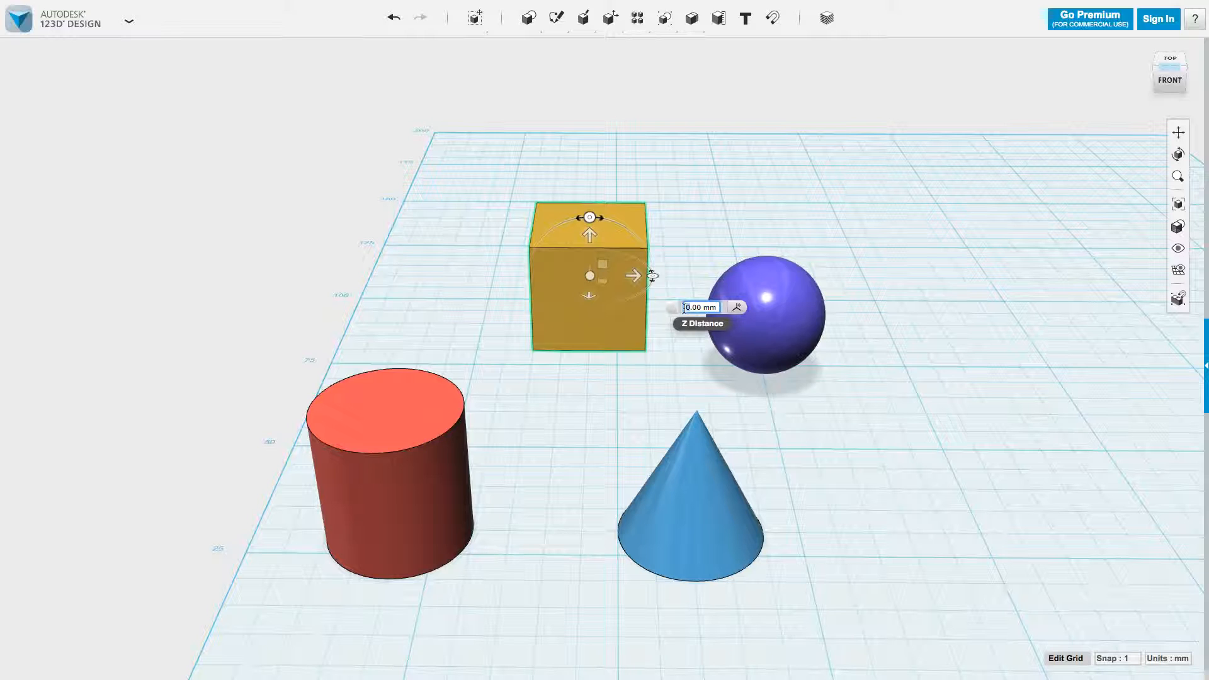
pyautogui.write('15')
pyautogui.press('Return')
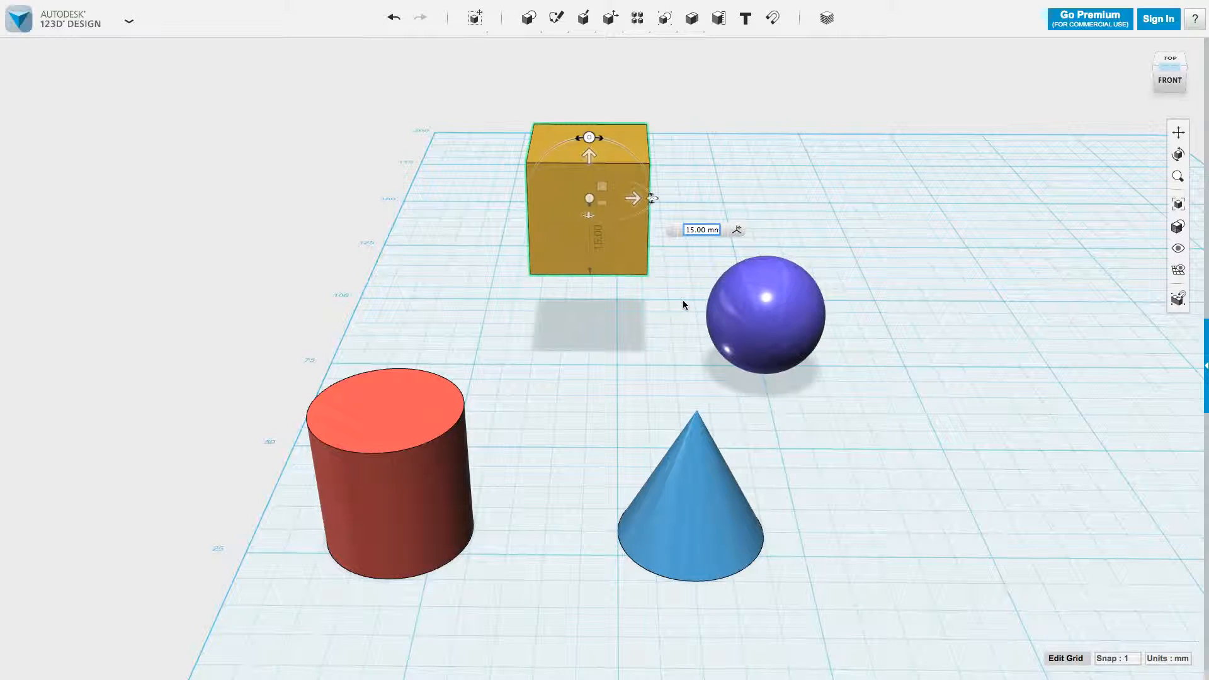
pyautogui.click(647, 304)
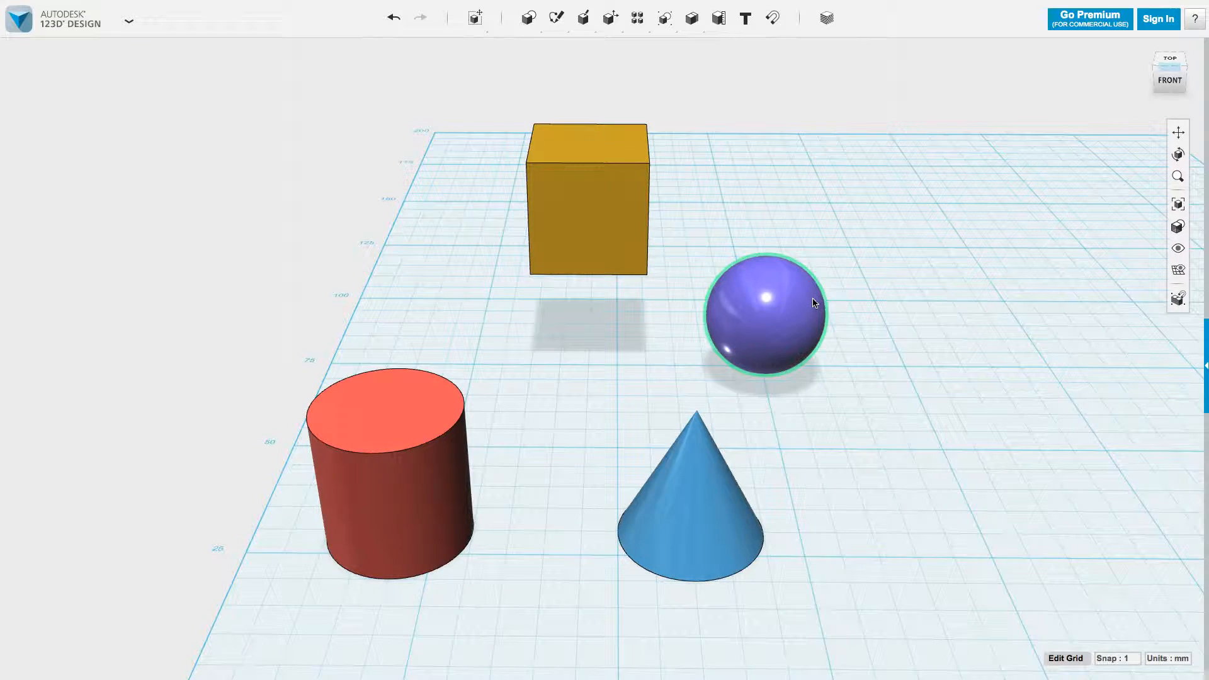
# Step: Move the raised gold box a further 30 mm sideways so it is in line behind the sphere
pyautogui.click(609, 195)
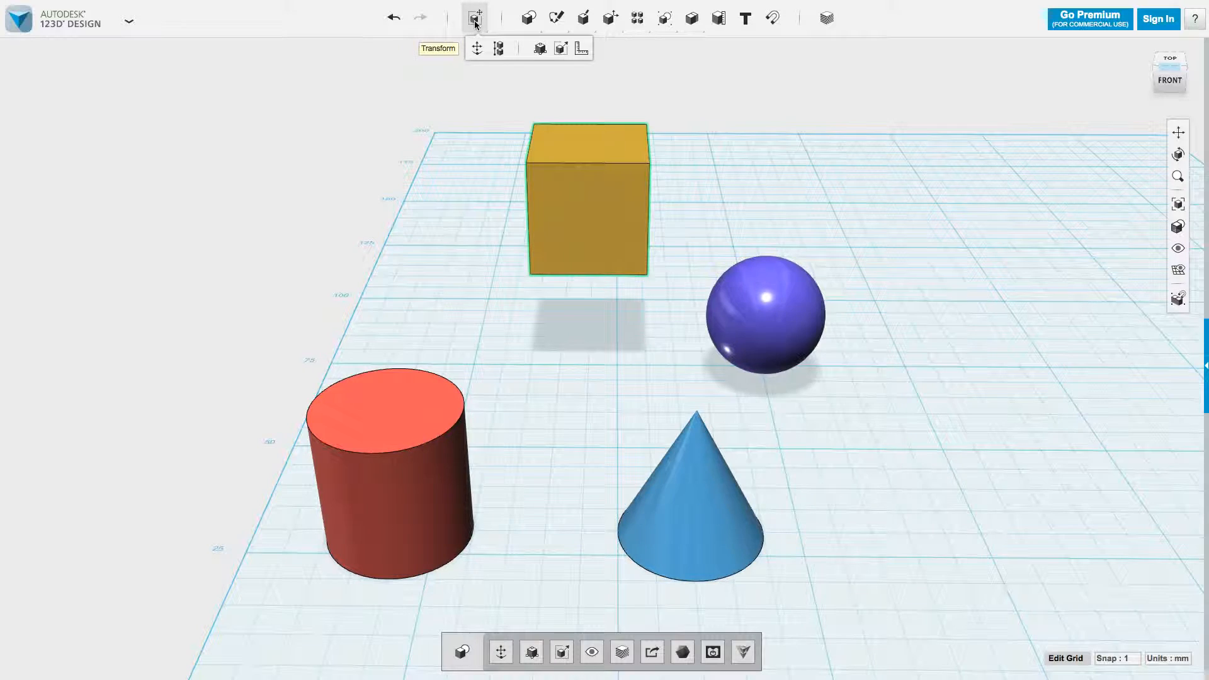
pyautogui.click(478, 48)
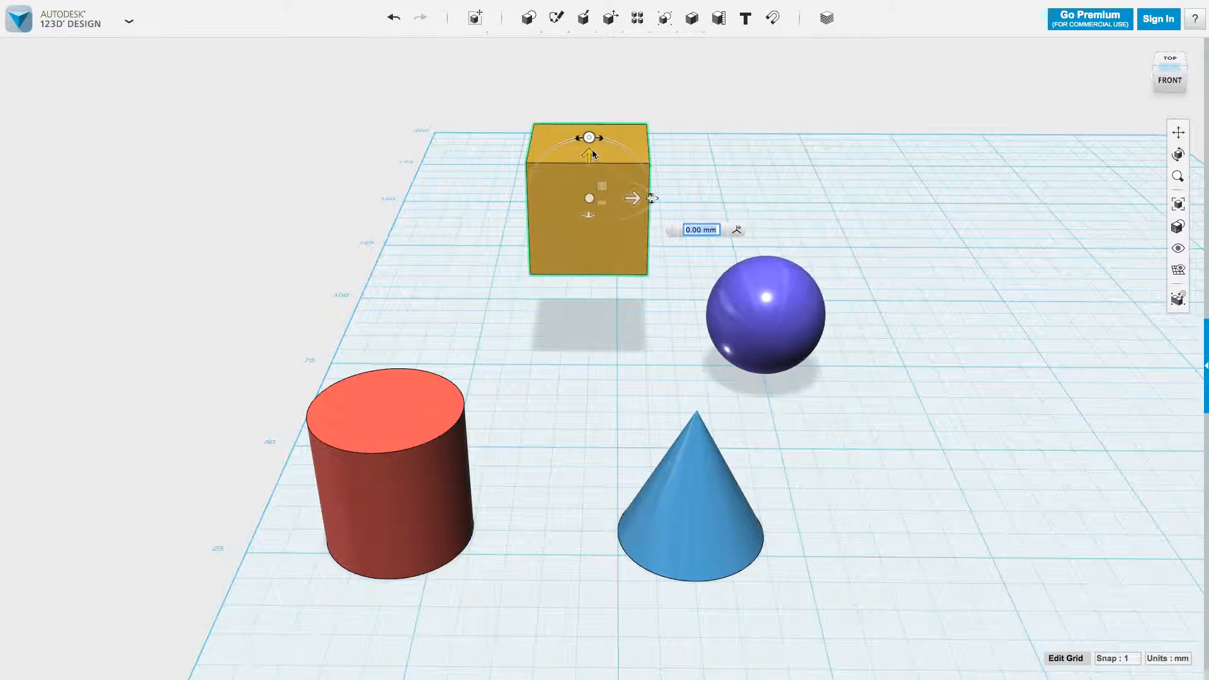
pyautogui.moveTo(633, 199); pyautogui.dragTo(806, 223)
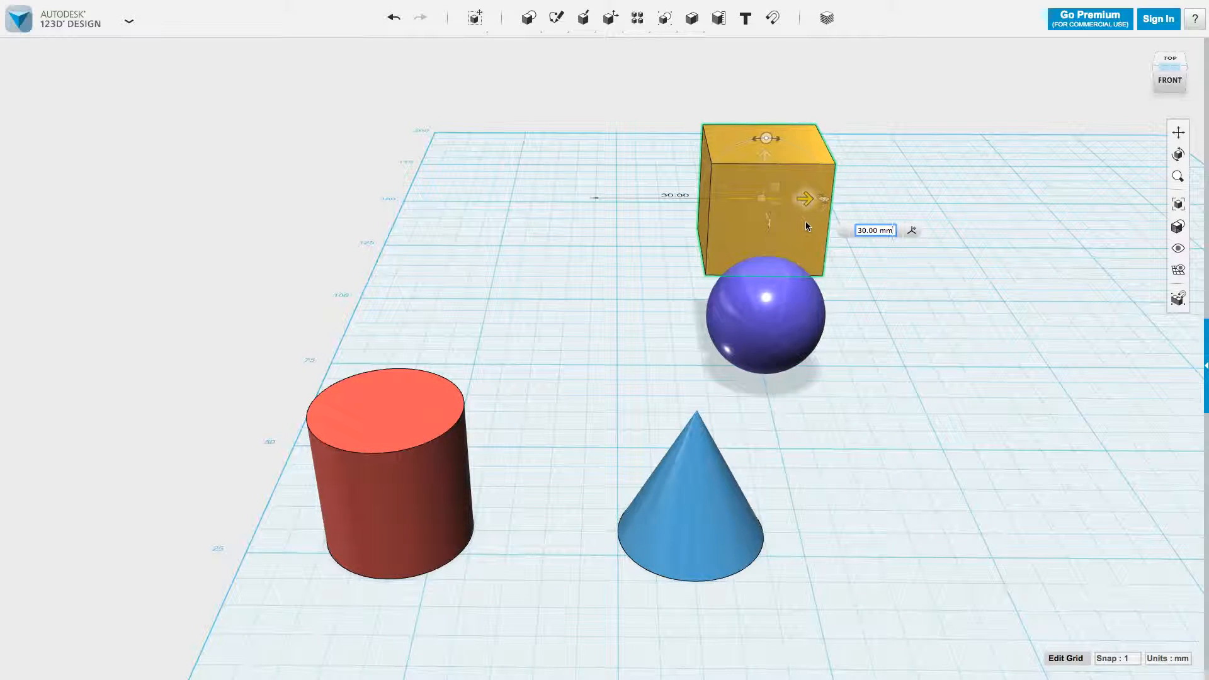
pyautogui.click(927, 197)
# Step: In the top view, move the gold box forward until it sits over the sphere
pyautogui.click(1161, 63)
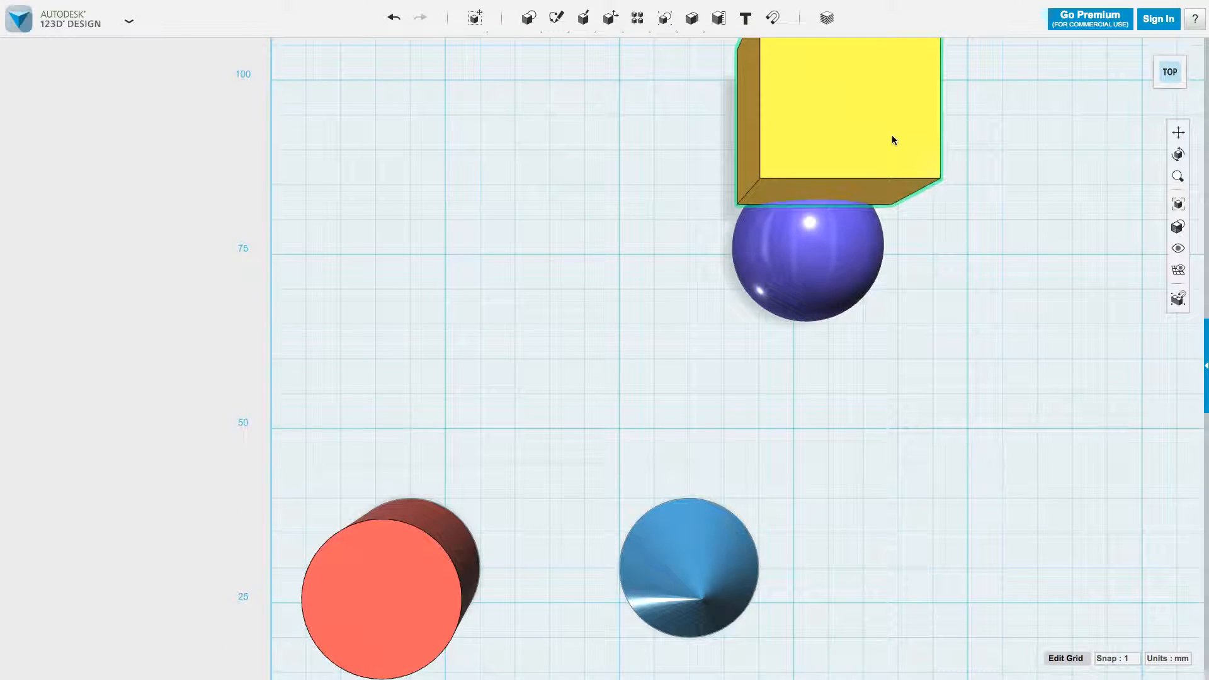
pyautogui.click(812, 95)
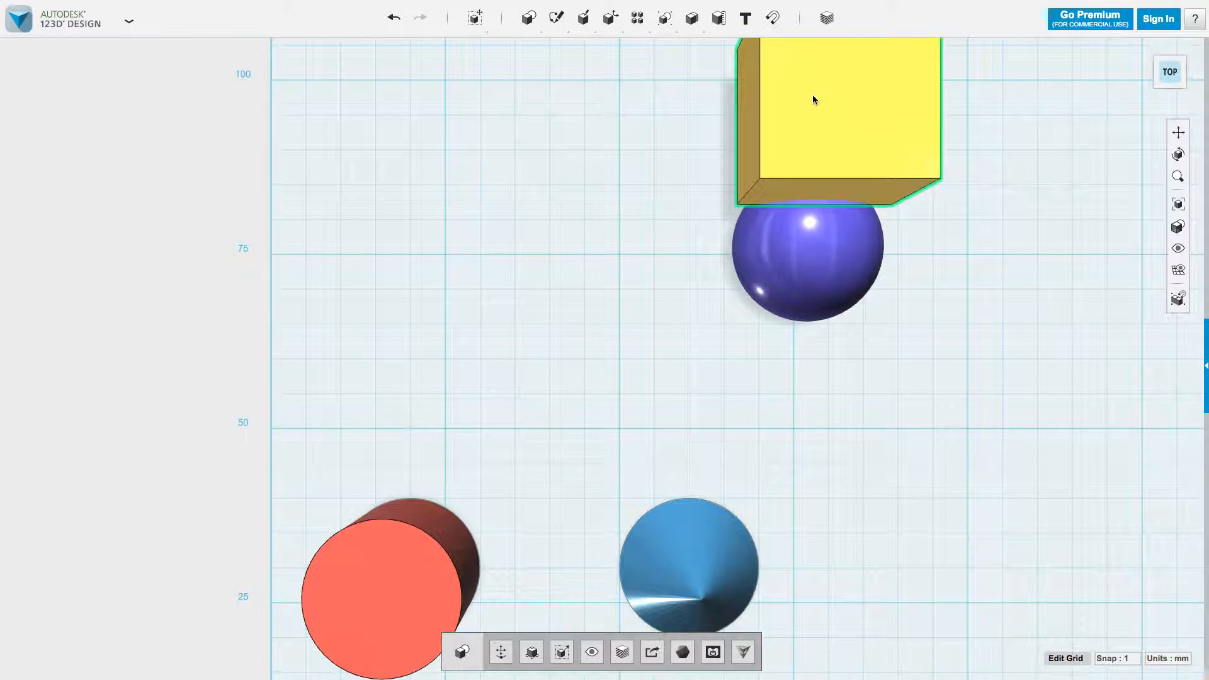
pyautogui.hotkey('ctrl', 't')
pyautogui.moveTo(830, 155); pyautogui.dragTo(835, 290)
pyautogui.click(955, 161)
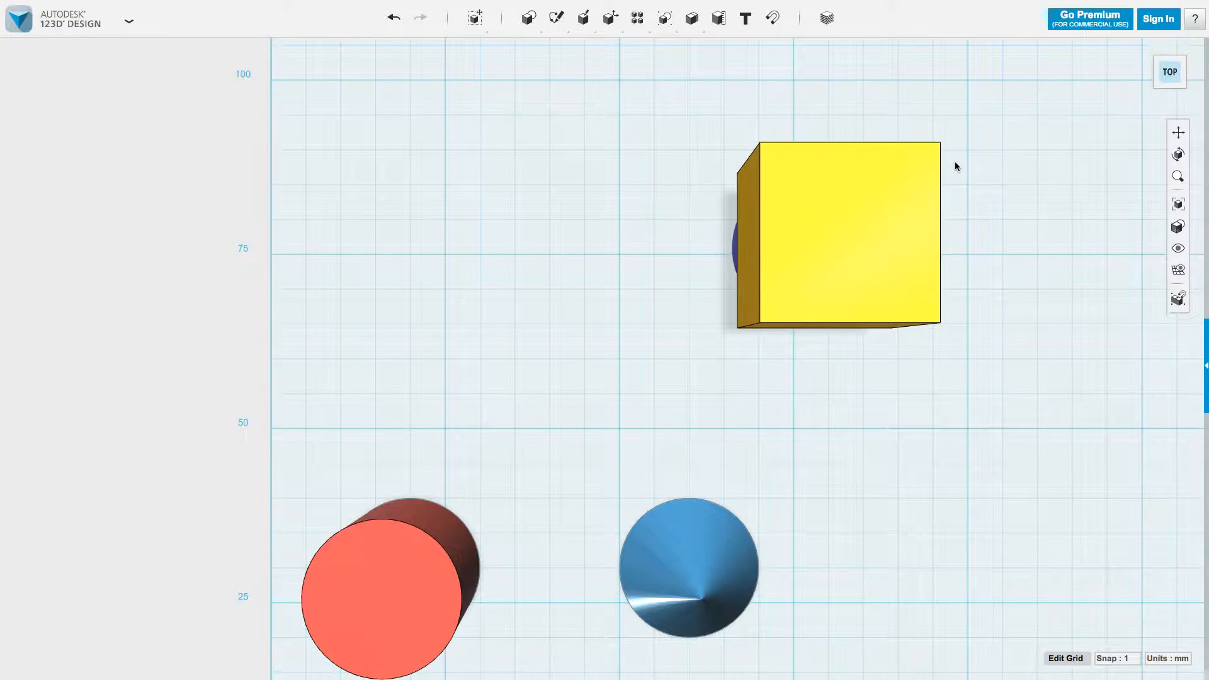
# Step: Rotate the gold box above the sphere with the Move tool, turning it 75 degrees about one axis and 45 degrees about another
pyautogui.click(1171, 96)
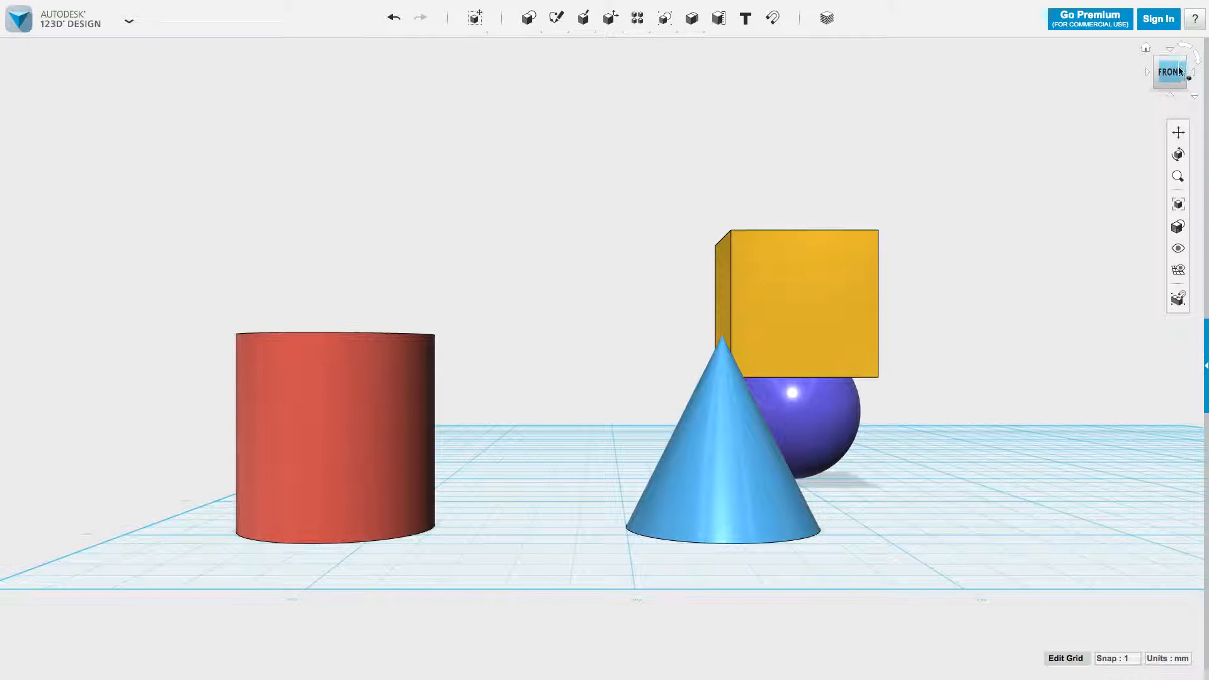
pyautogui.click(1182, 80)
pyautogui.click(1174, 70)
pyautogui.moveTo(1169, 78); pyautogui.dragTo(1093, 116)
pyautogui.click(860, 324)
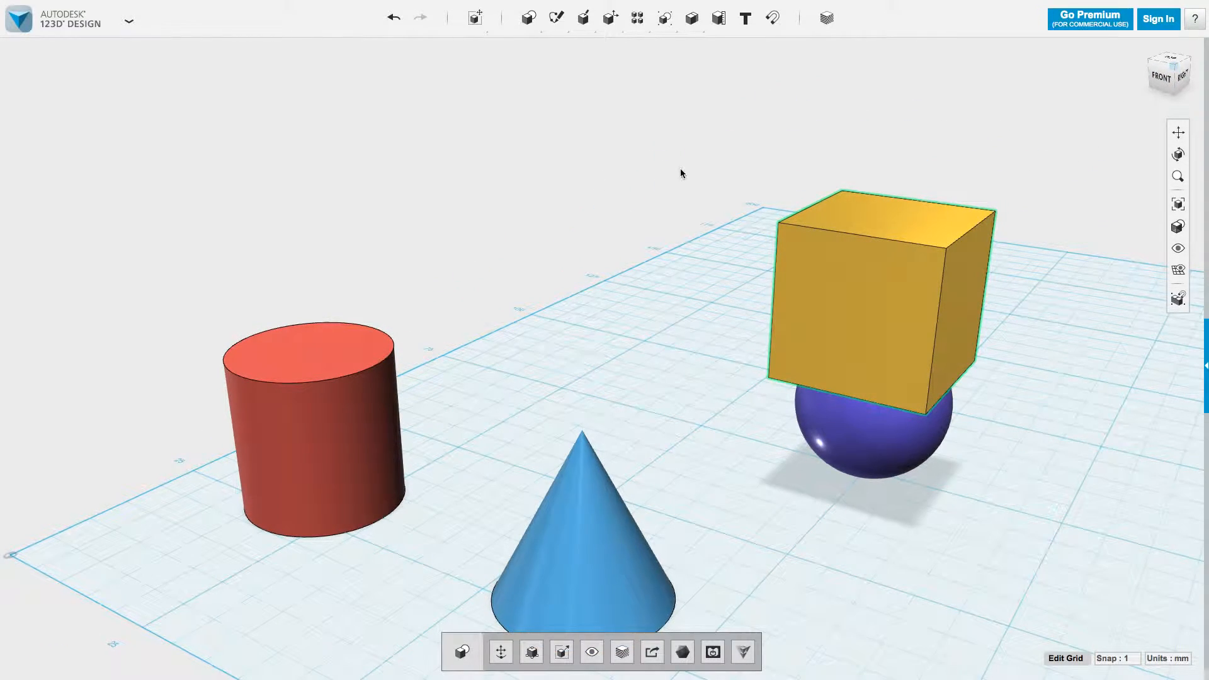
pyautogui.moveTo(475, 18)
pyautogui.click(477, 48)
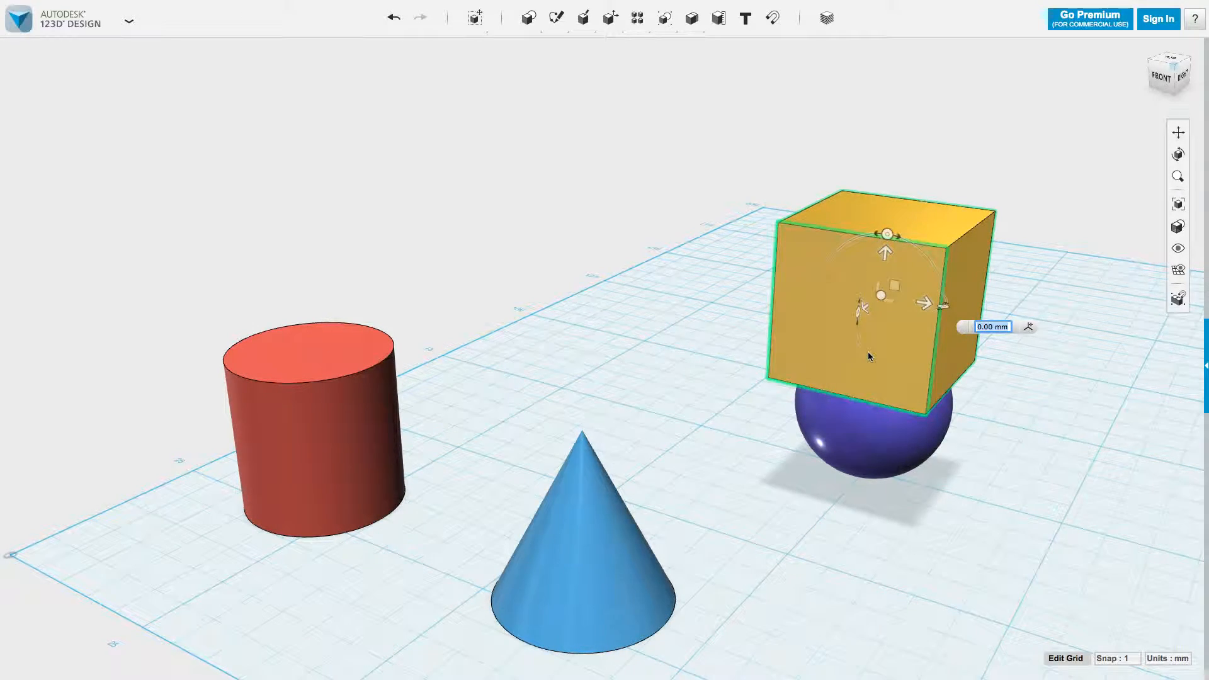
pyautogui.moveTo(863, 350); pyautogui.dragTo(894, 355)
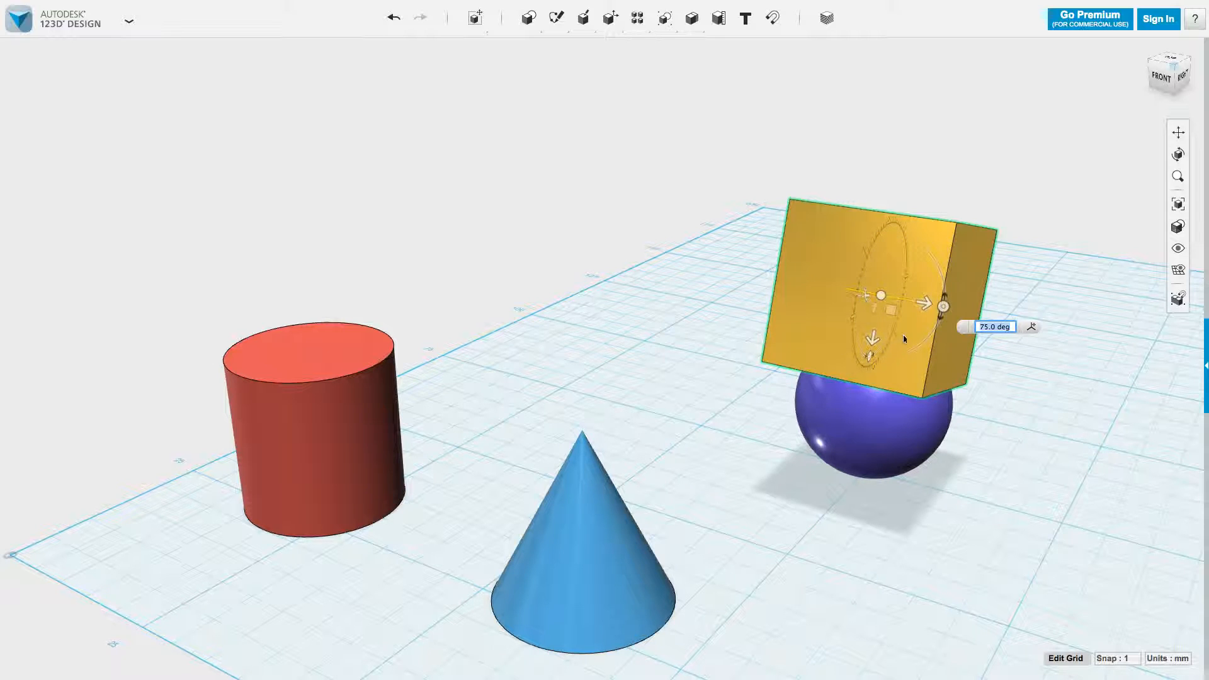
pyautogui.moveTo(941, 270); pyautogui.dragTo(916, 213)
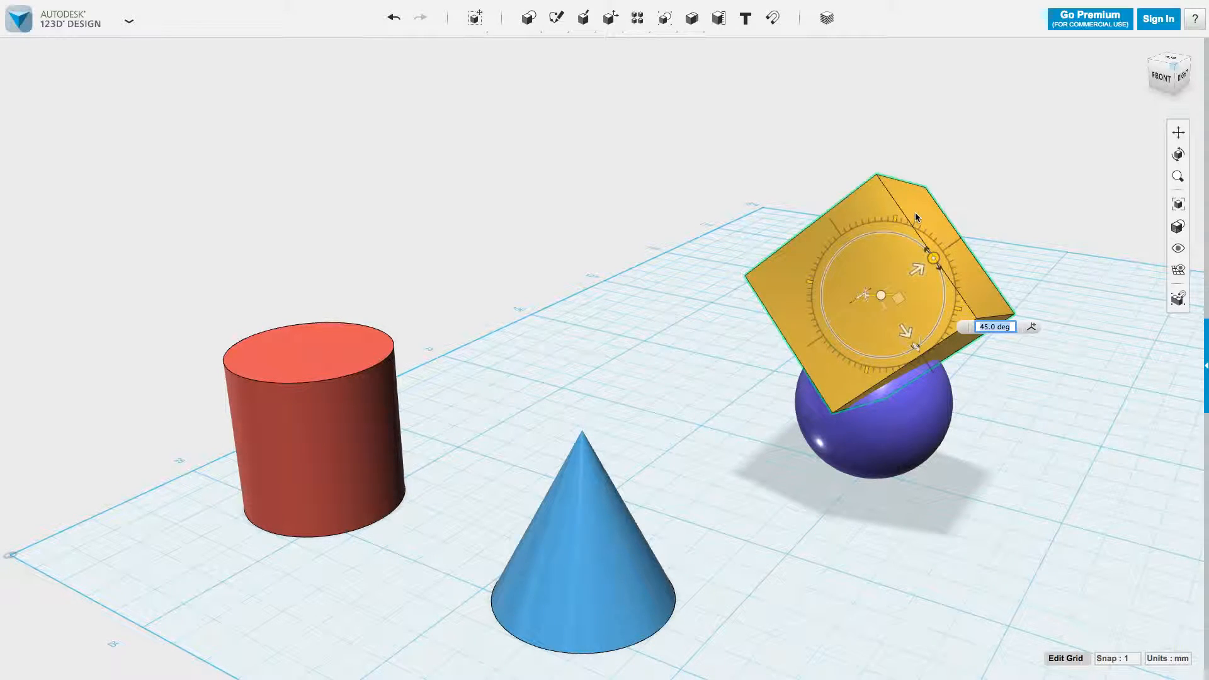
pyautogui.click(886, 331)
pyautogui.click(881, 303)
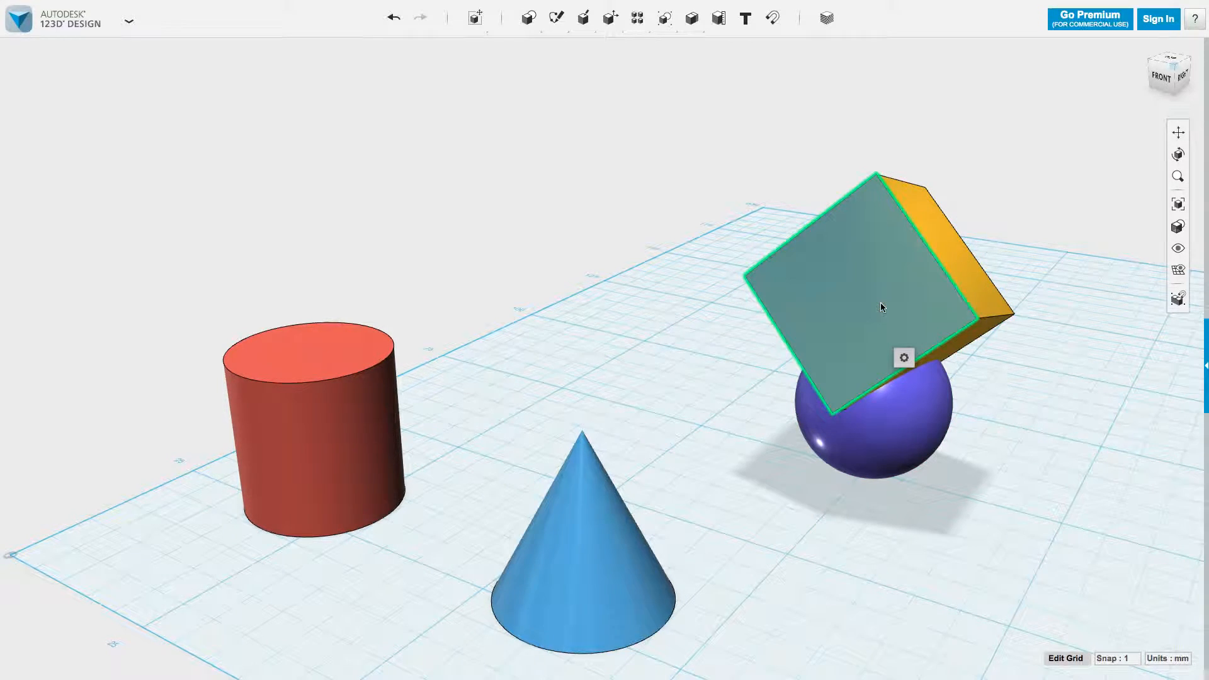
# Step: Rotate the tilted gold box a little further so more of its underside faces forward above the sphere
pyautogui.click(1033, 303)
pyautogui.click(917, 296)
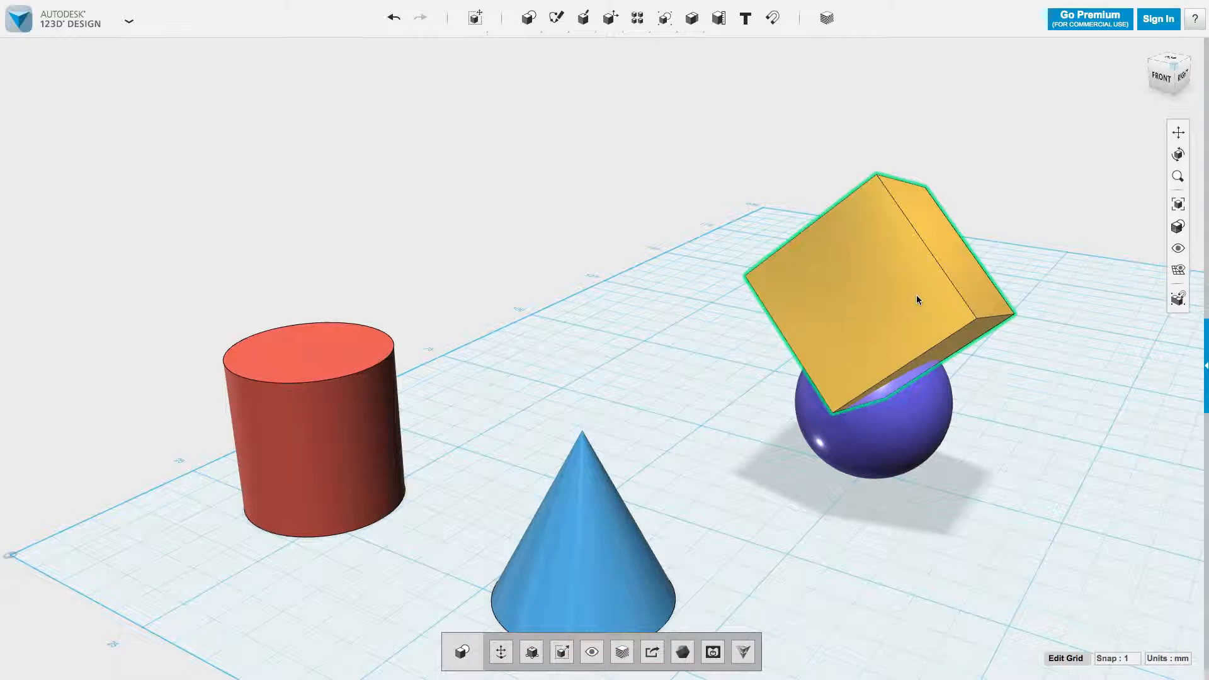
pyautogui.hotkey('ctrl', 't')
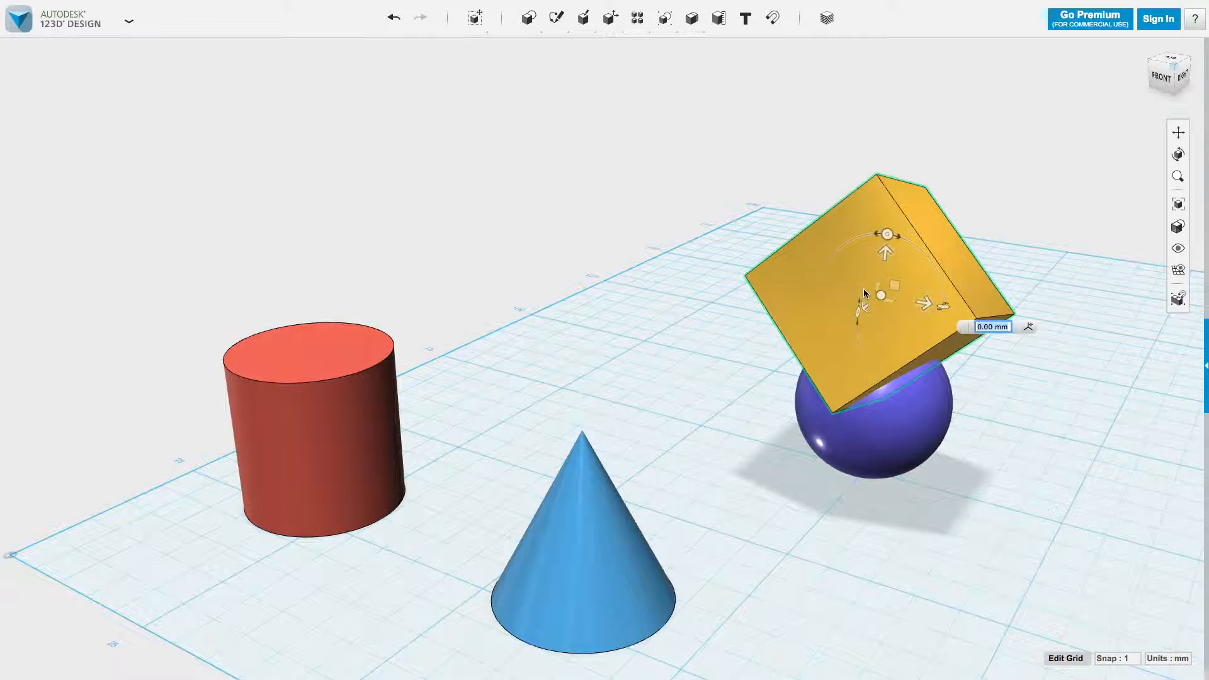
pyautogui.moveTo(862, 285); pyautogui.dragTo(893, 232)
pyautogui.click(1022, 228)
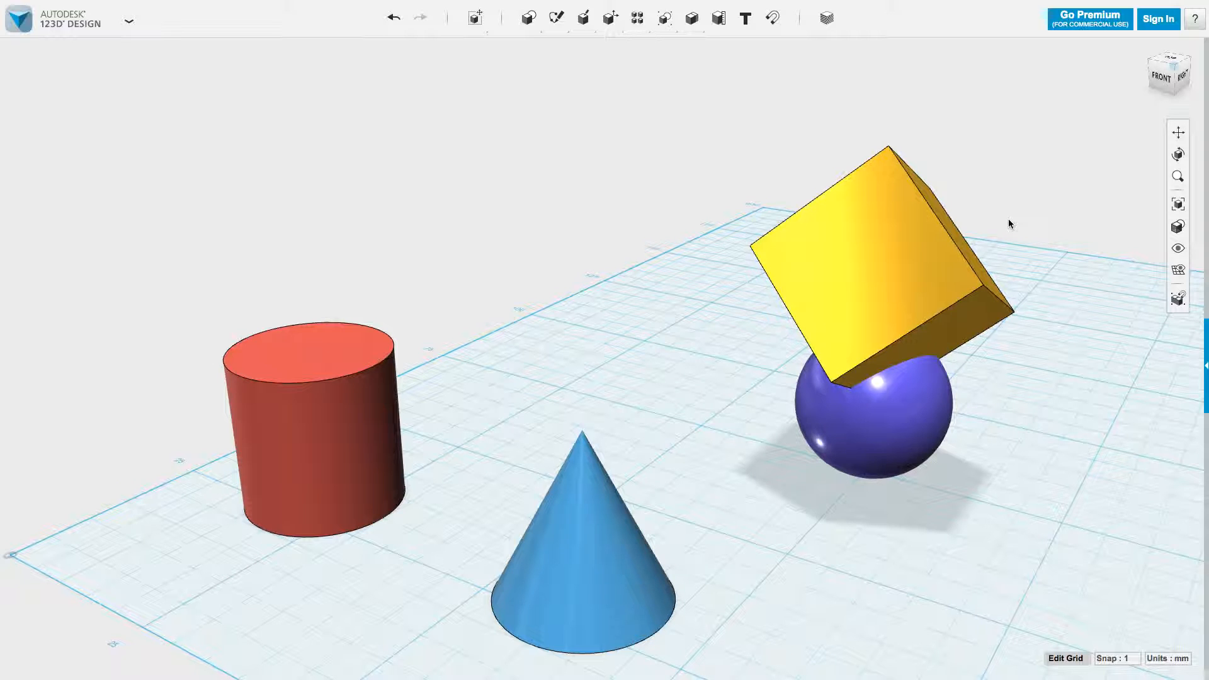
# Step: Subtract the tilted gold box from the purple sphere, with the sphere as target solid and the box as source solid
pyautogui.scroll(-5, 912, 293)
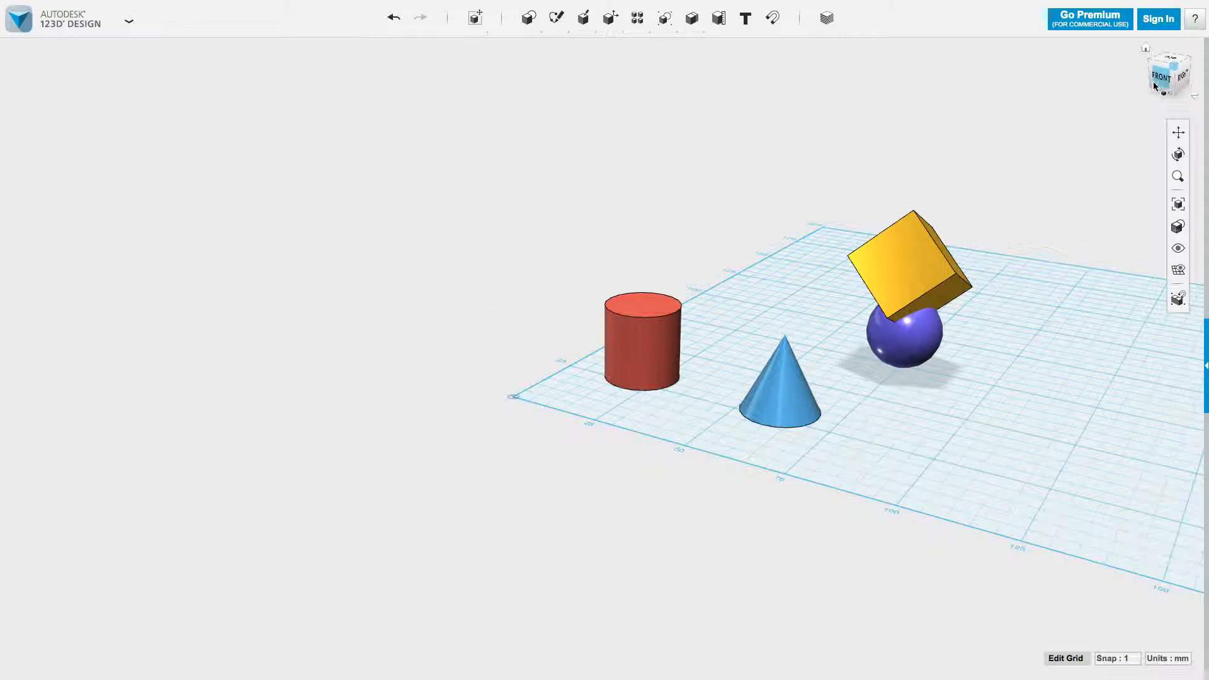
pyautogui.moveTo(693, 18)
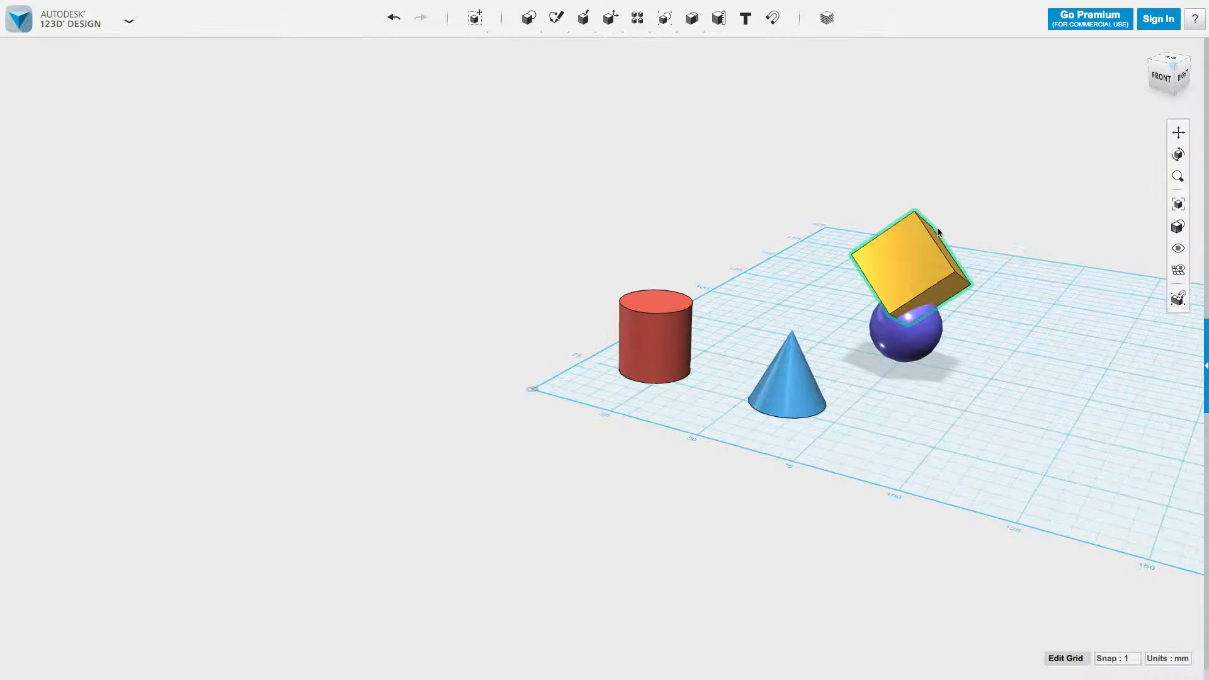
pyautogui.scroll(5, 944, 222)
pyautogui.scroll(-5, 944, 225)
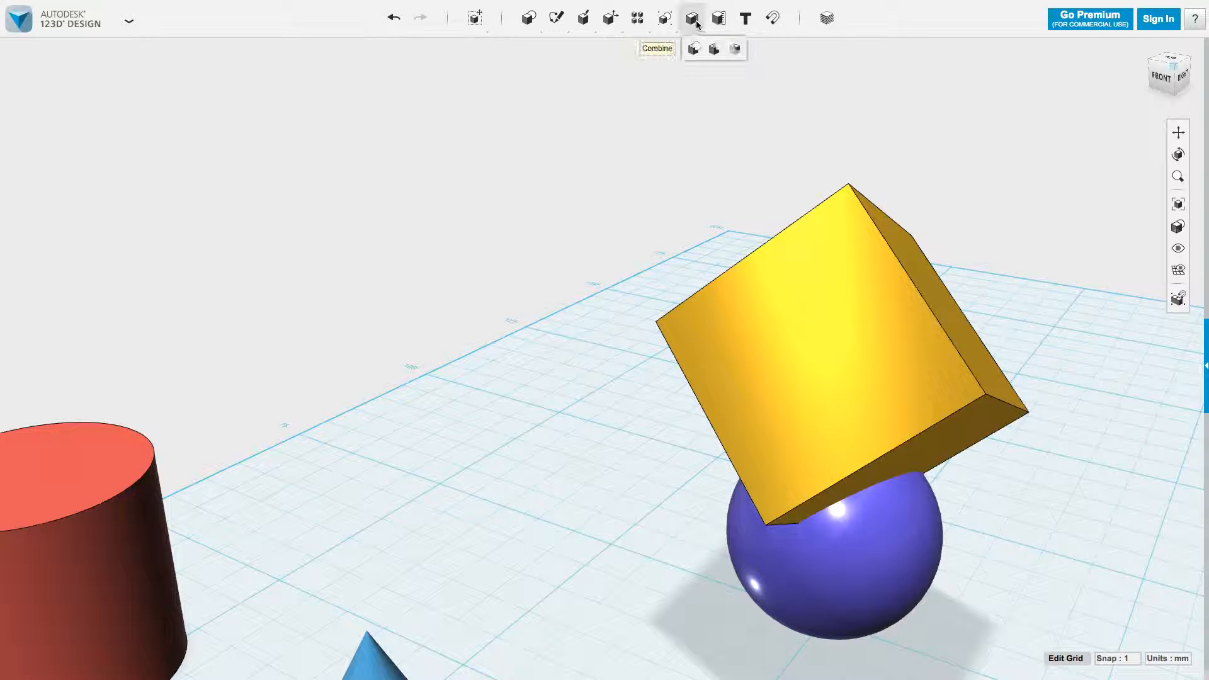
pyautogui.click(715, 51)
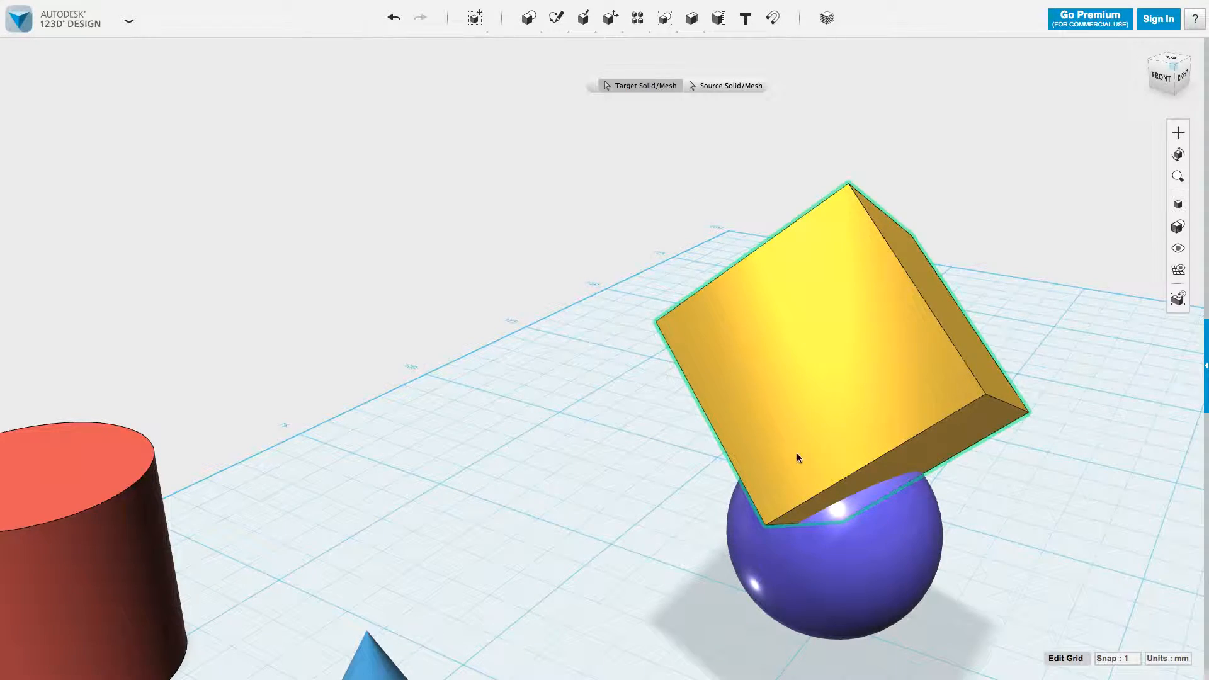
pyautogui.click(880, 550)
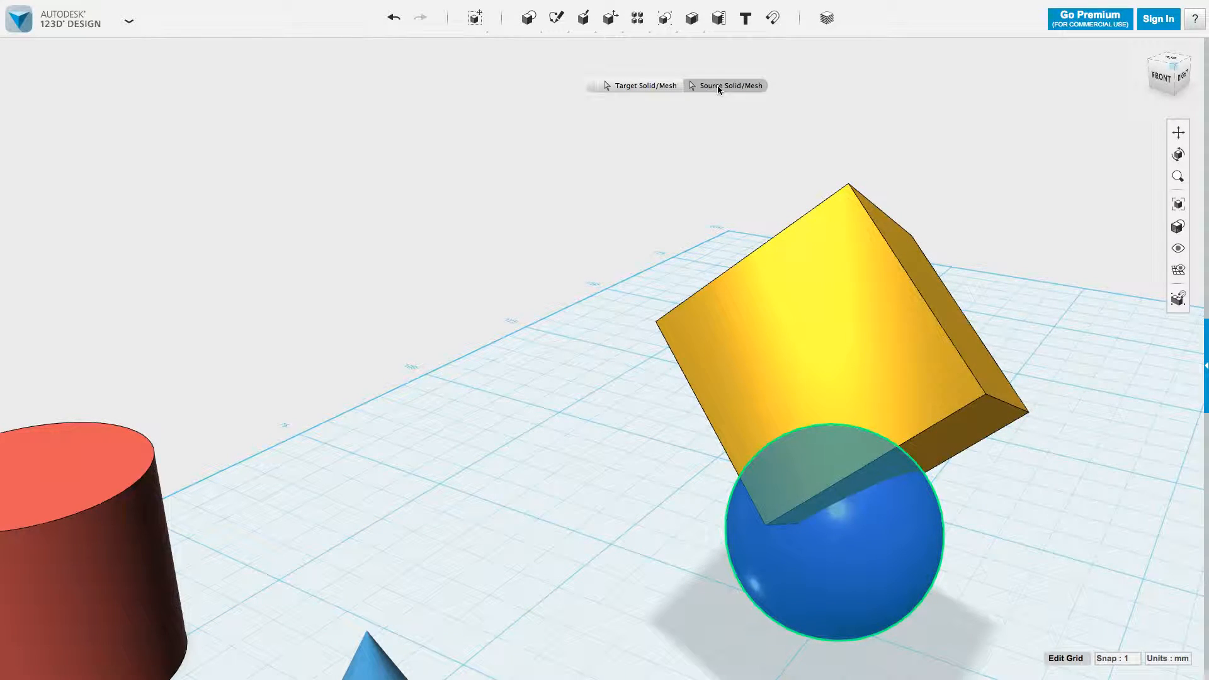
pyautogui.click(854, 284)
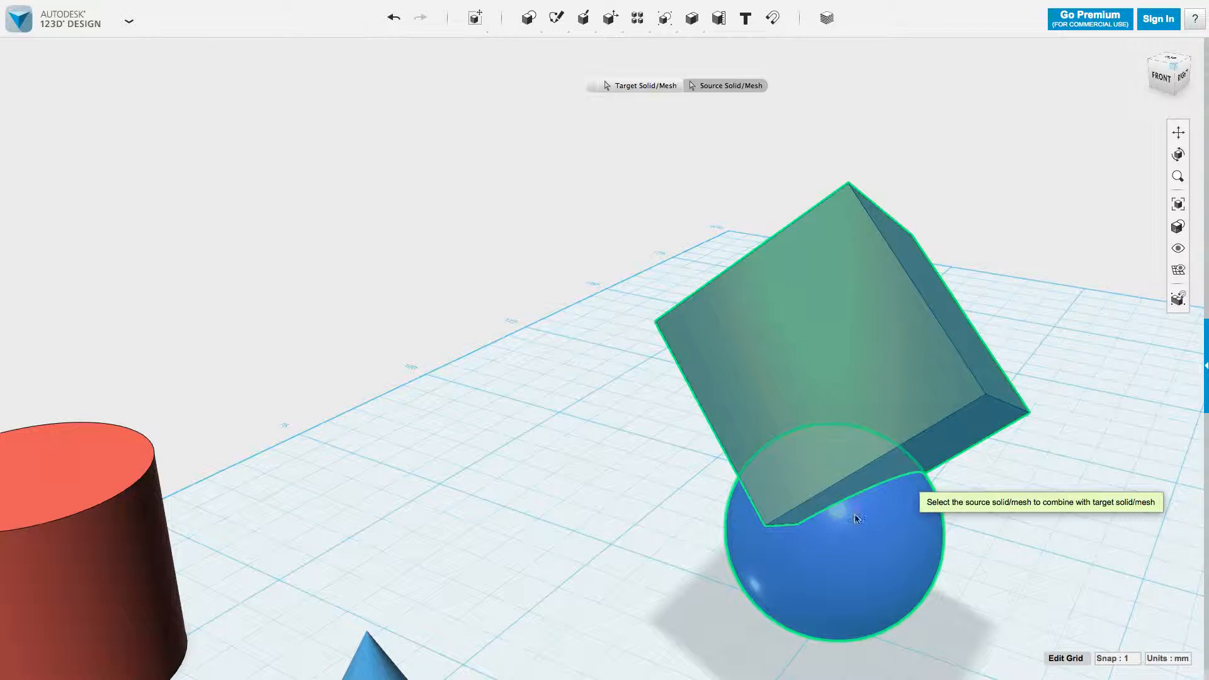
pyautogui.press('Return')
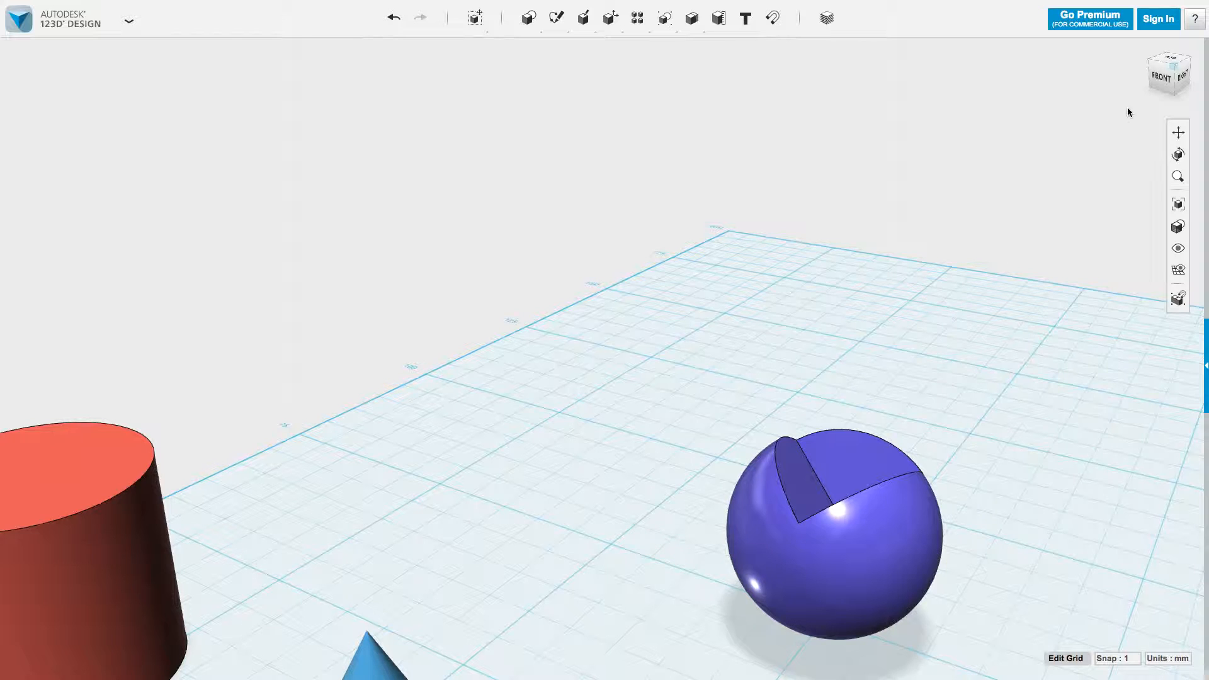
# Step: Move the notched purple sphere onto the blue cone so the cone's tip sits inside the notch
pyautogui.click(1173, 69)
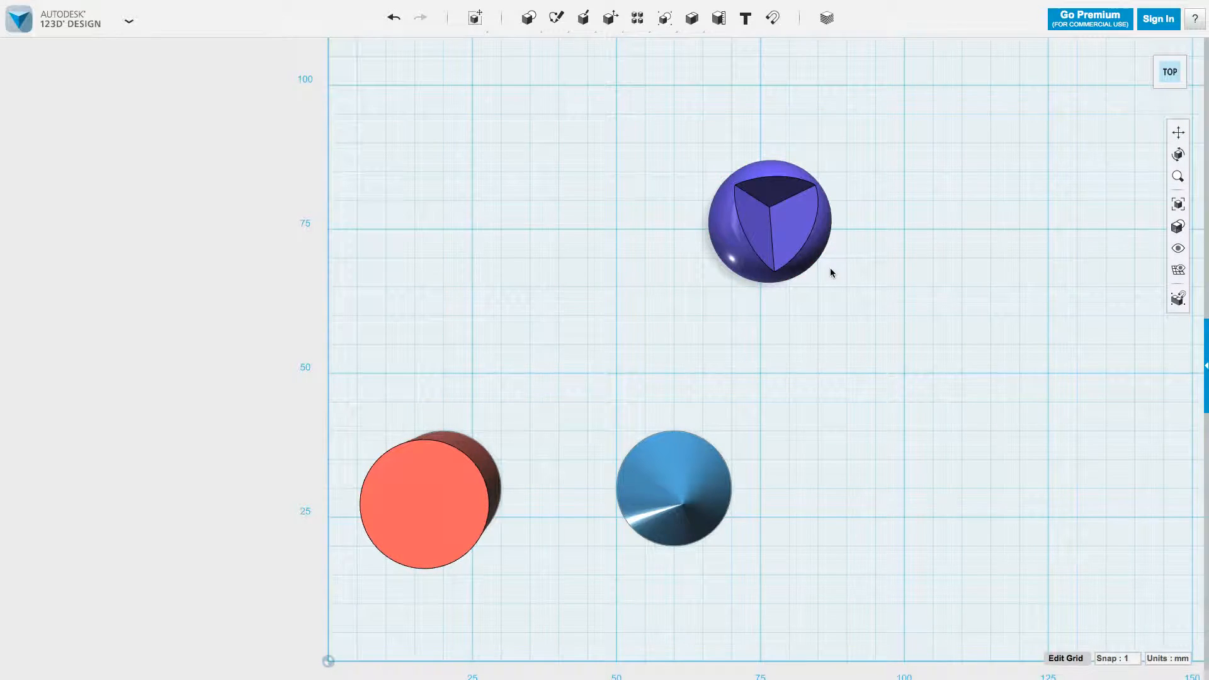
pyautogui.click(1175, 56)
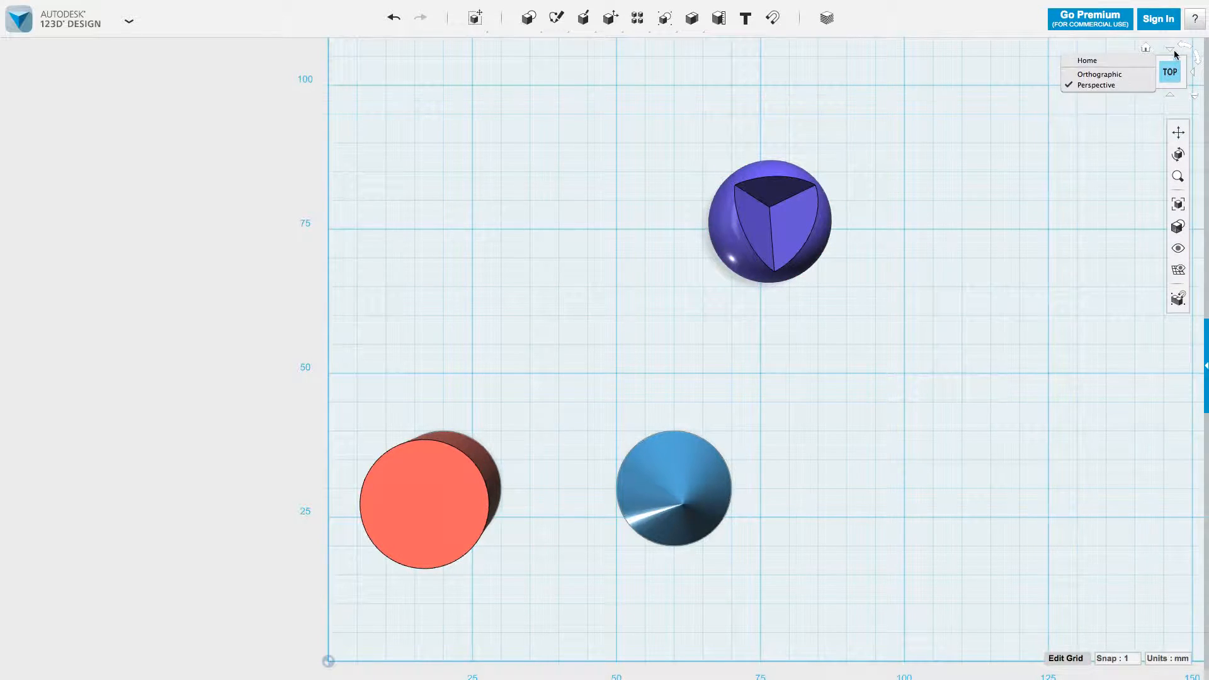
pyautogui.click(1173, 54)
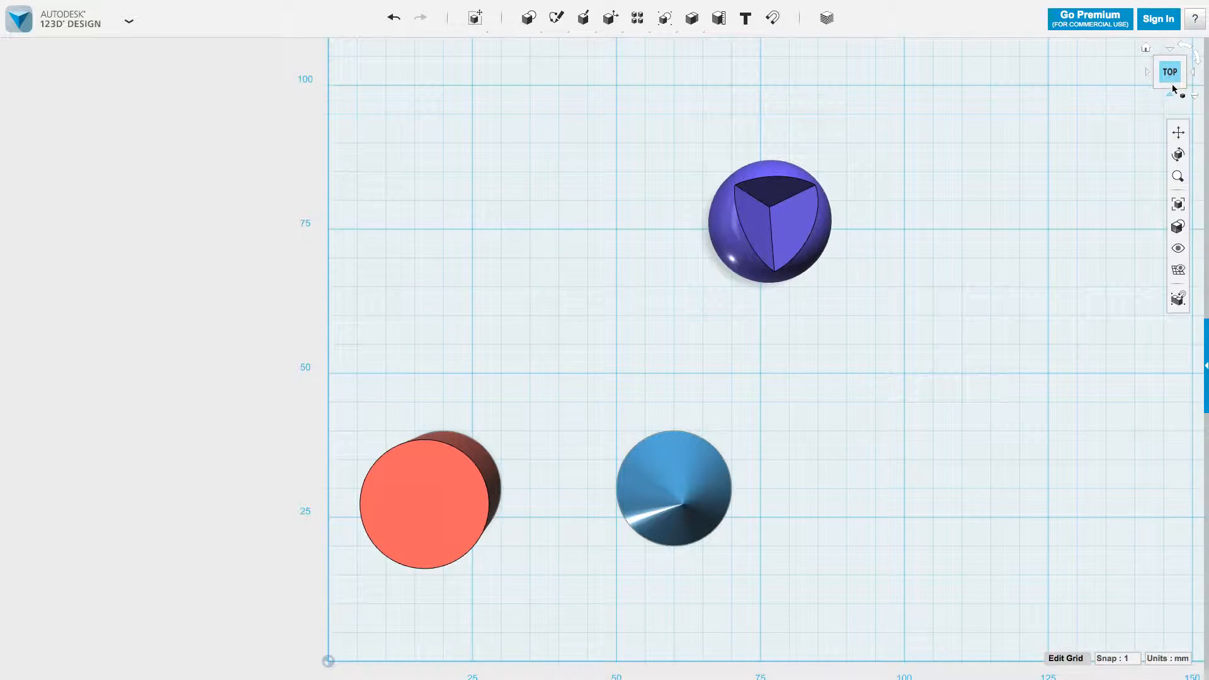
pyautogui.moveTo(1175, 78); pyautogui.dragTo(1008, 180)
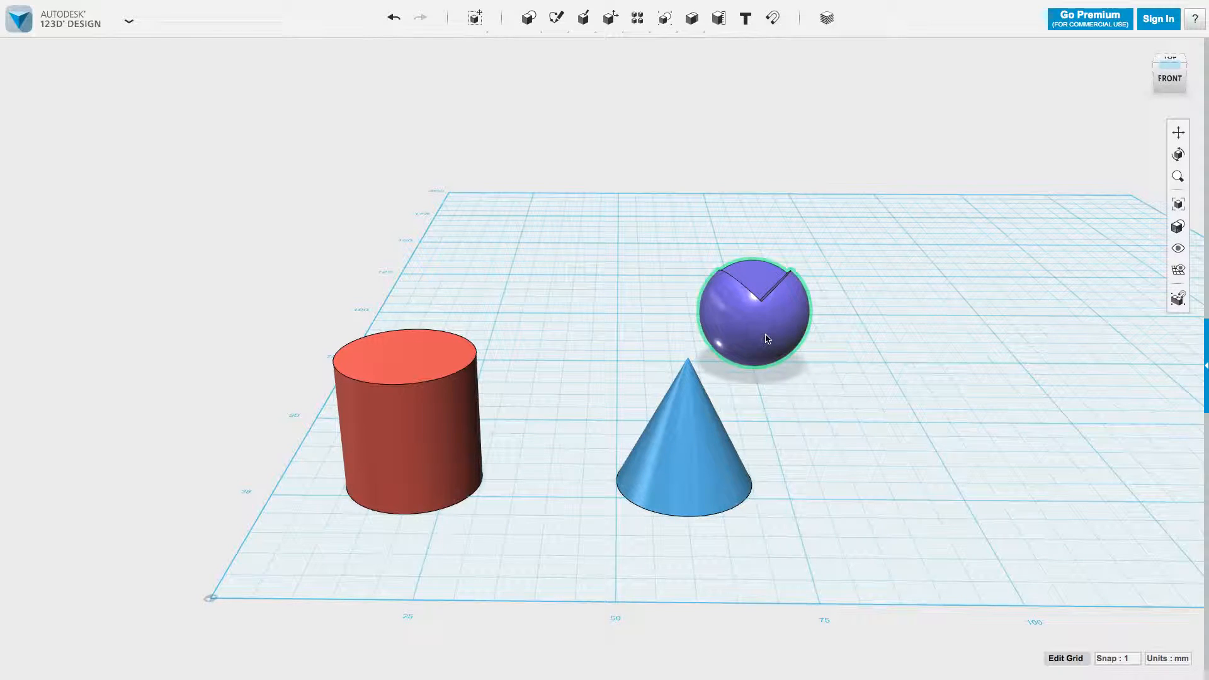
pyautogui.moveTo(734, 339); pyautogui.dragTo(697, 519)
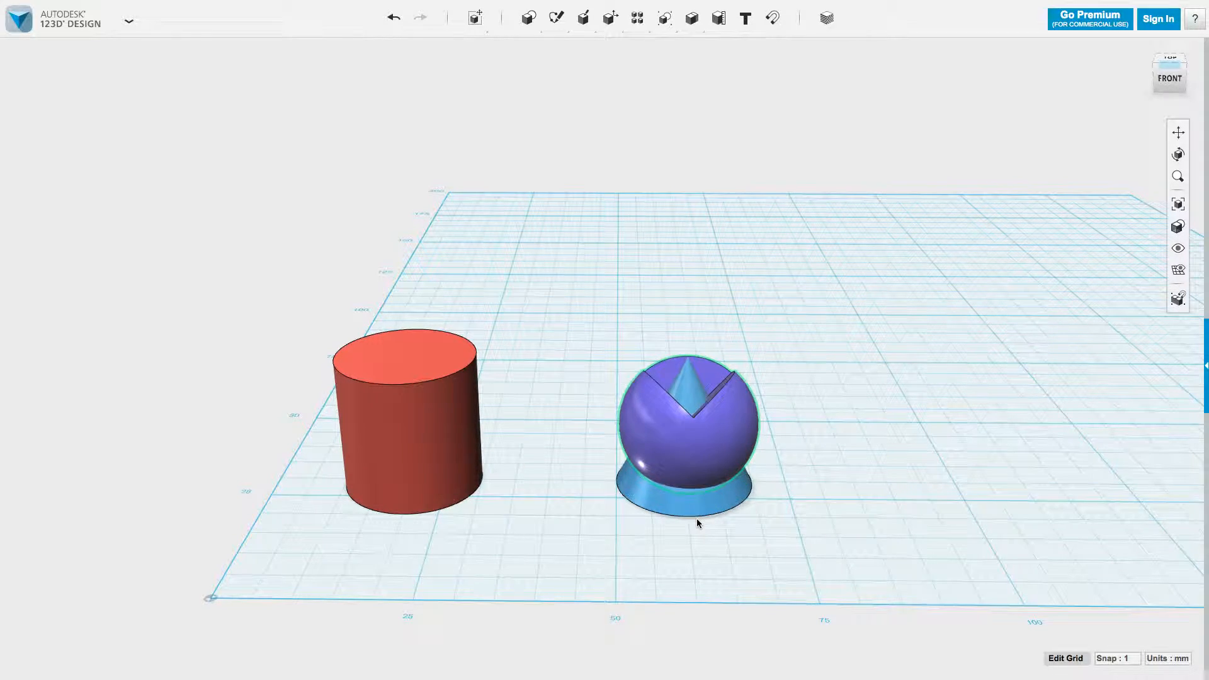
# Step: Merge the notched sphere and the blue cone into one solid, with the sphere as target and the cone as source
pyautogui.click(1170, 59)
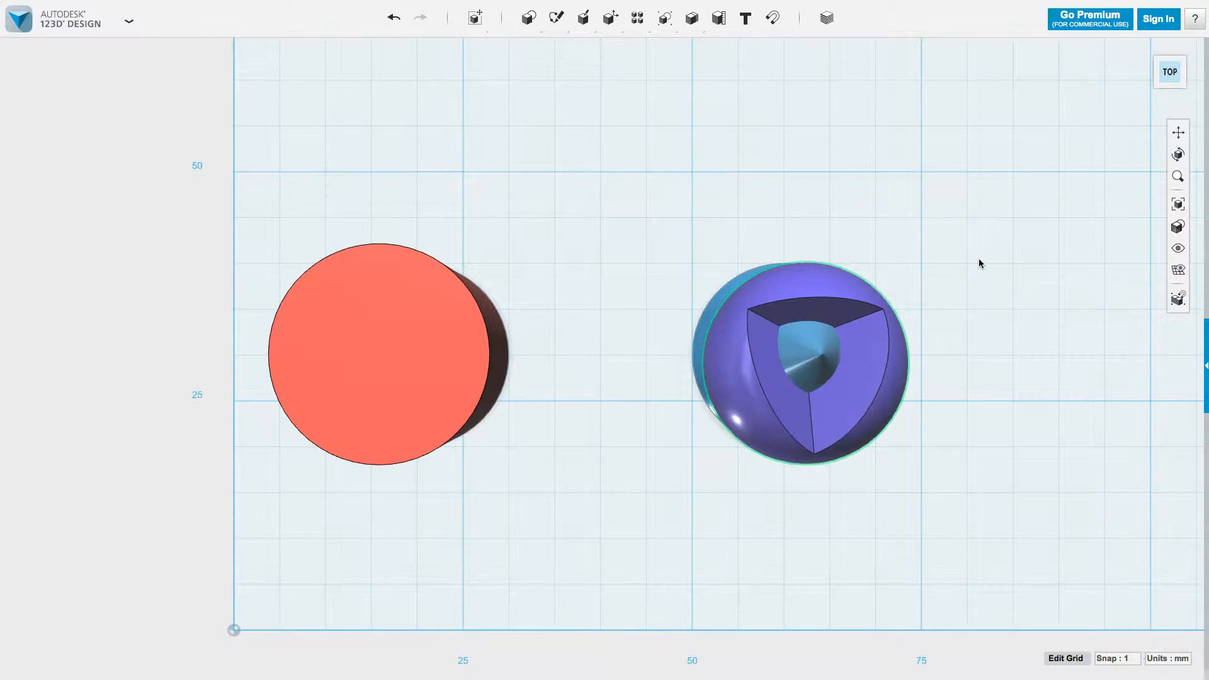
pyautogui.moveTo(692, 19)
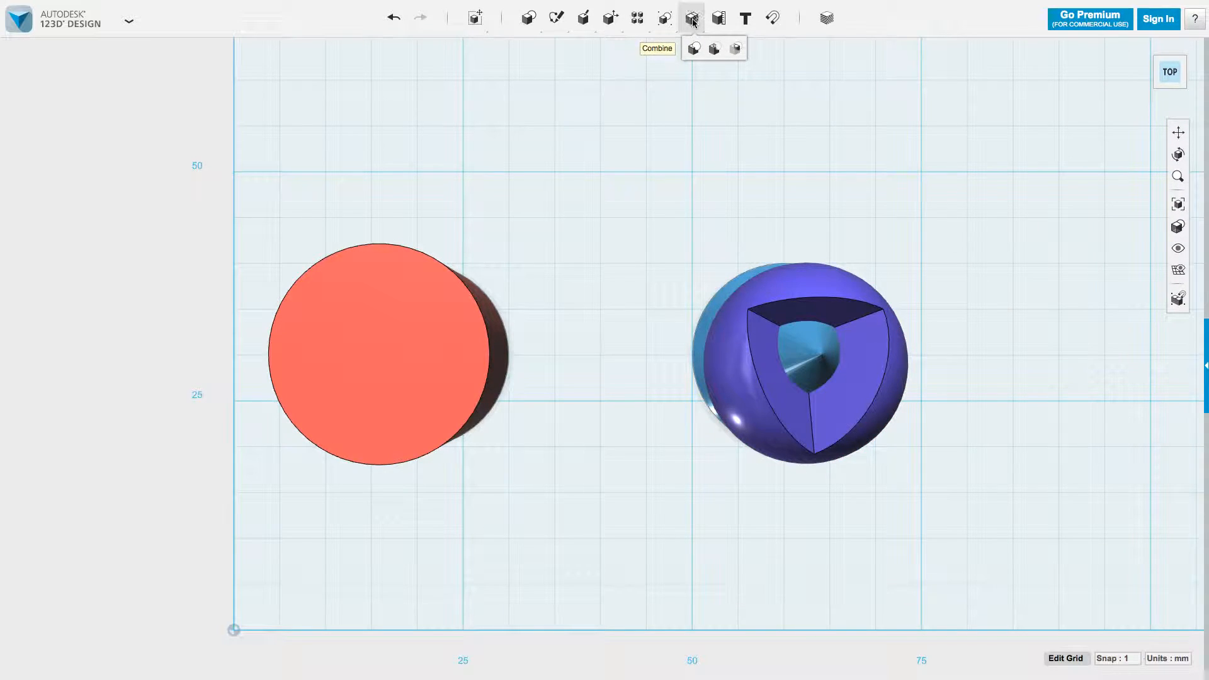
pyautogui.click(694, 50)
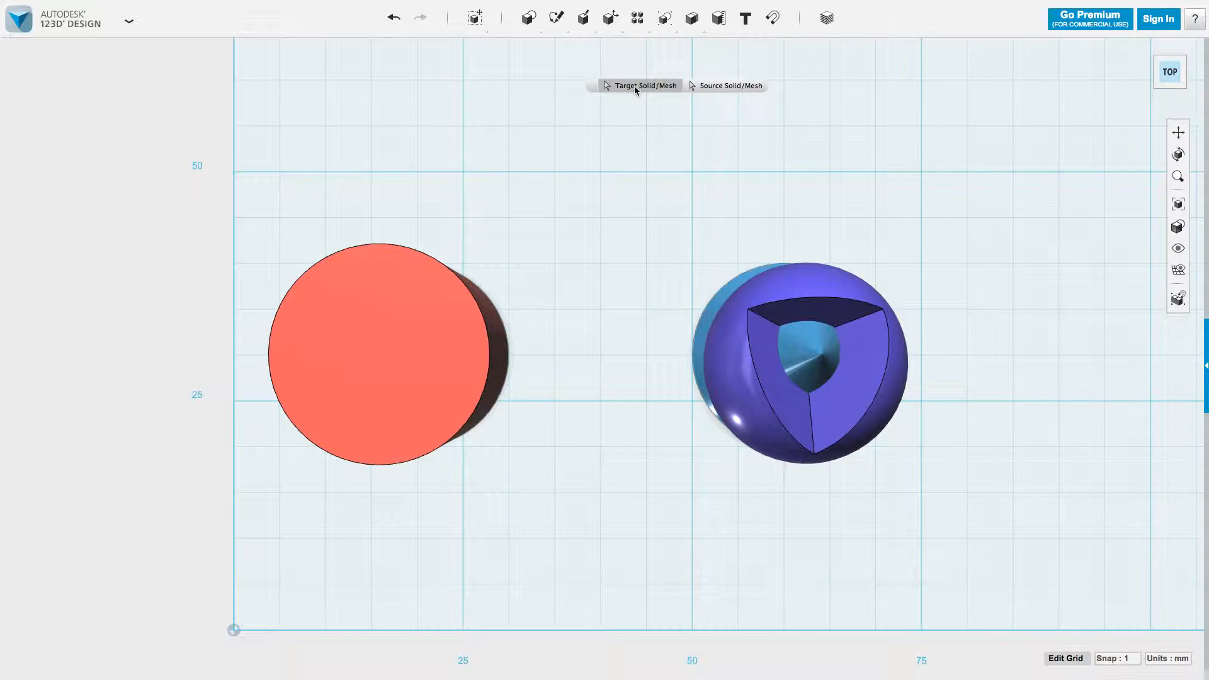
pyautogui.click(730, 342)
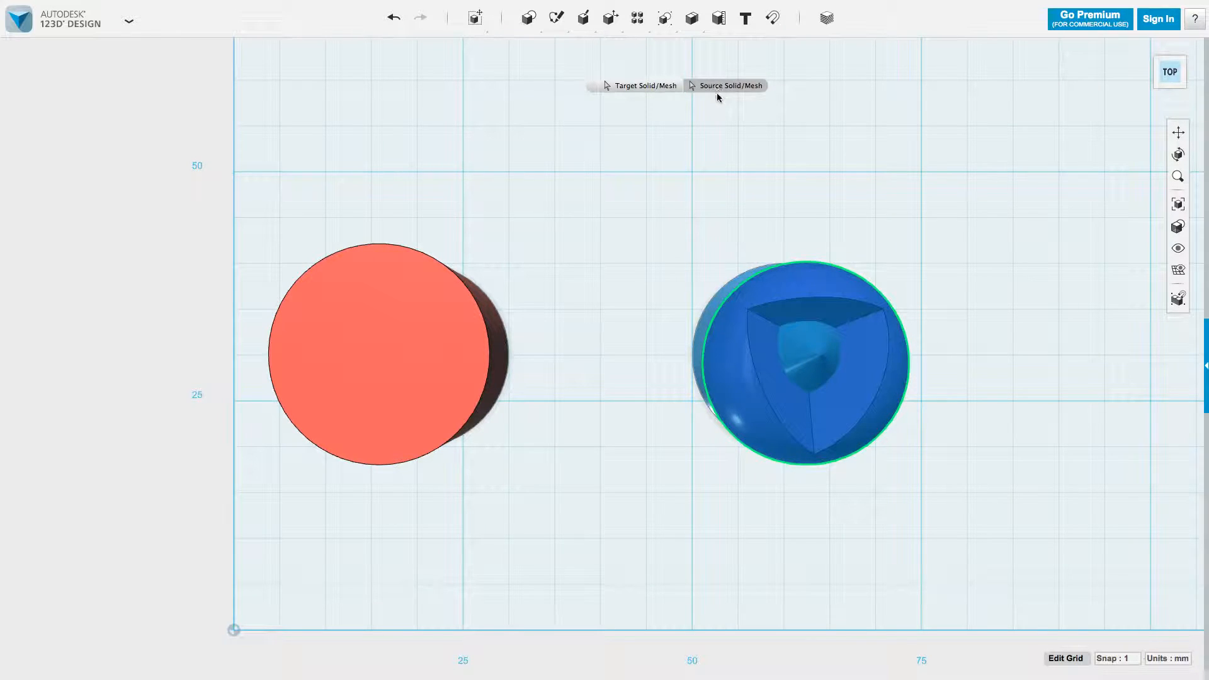
pyautogui.click(715, 304)
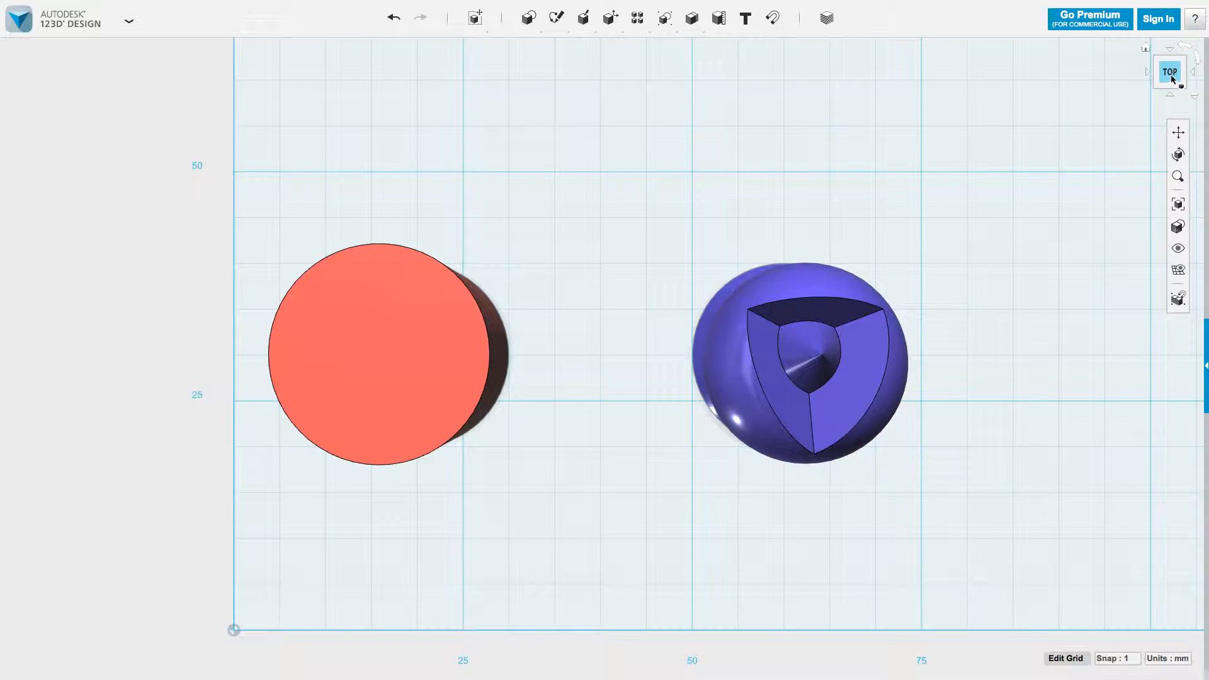
# Step: Move the merged sphere-and-cone solid slightly farther away from the red cylinder on the grid
pyautogui.moveTo(1170, 66); pyautogui.dragTo(1184, 59)
pyautogui.click(866, 424)
pyautogui.moveTo(856, 416); pyautogui.dragTo(916, 481)
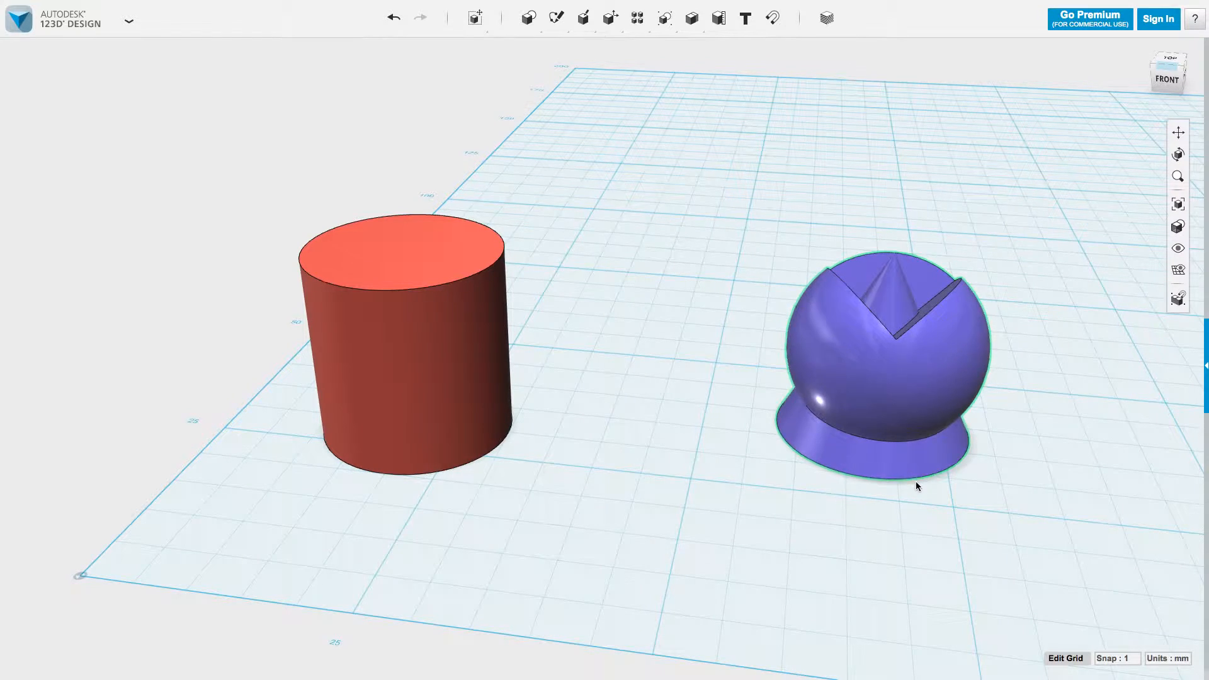
# Step: Place a box behind the red cylinder, a sphere beside that box, and a triangular wedge between the cylinder and the merged solid
pyautogui.moveTo(529, 20)
pyautogui.click(531, 46)
pyautogui.click(603, 260)
pyautogui.moveTo(529, 19)
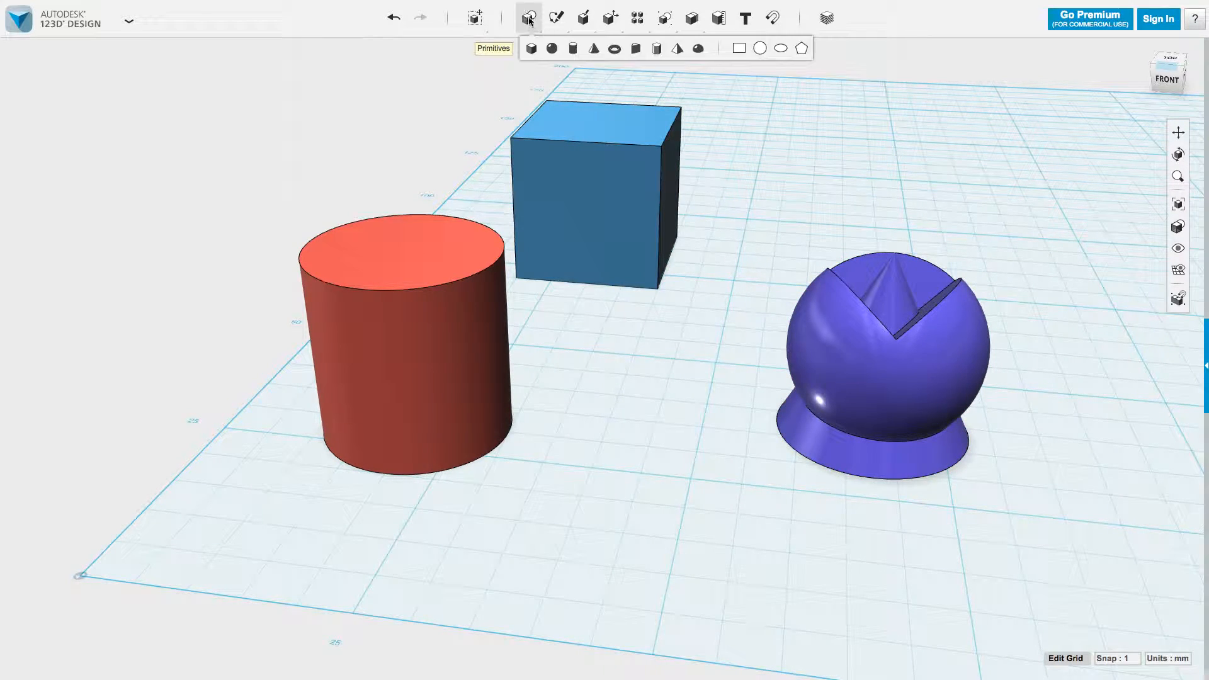
pyautogui.click(552, 48)
pyautogui.click(745, 233)
pyautogui.moveTo(529, 19)
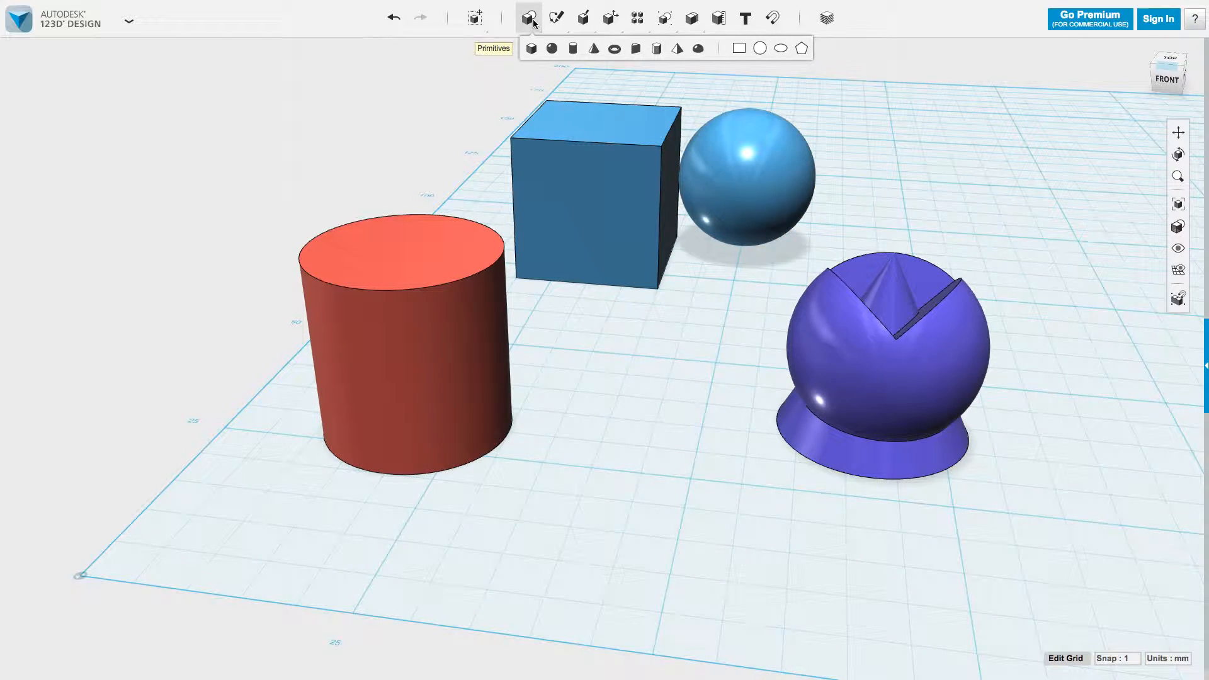
pyautogui.click(636, 49)
pyautogui.click(629, 440)
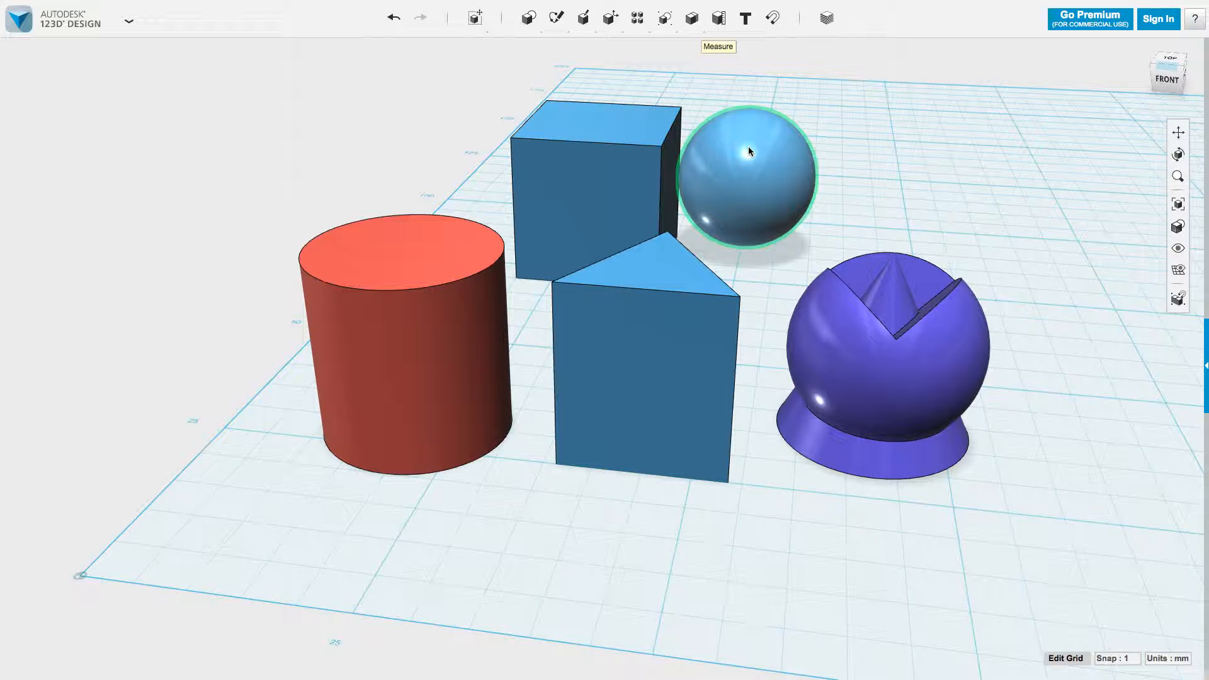
# Step: Raise the blue box above the grid and move it over the blue sphere so it overlaps the sphere's upper half
pyautogui.click(603, 147)
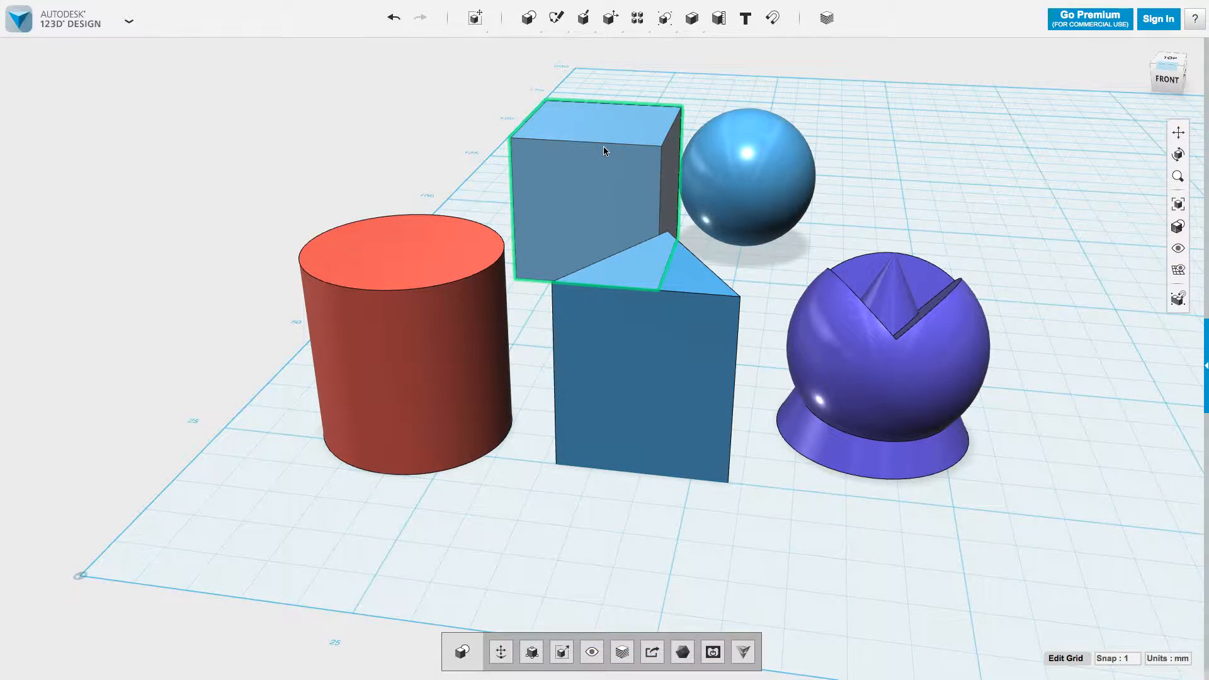
pyautogui.hotkey('ctrl', 't')
pyautogui.moveTo(605, 148); pyautogui.dragTo(589, 69)
pyautogui.moveTo(643, 121); pyautogui.dragTo(748, 124)
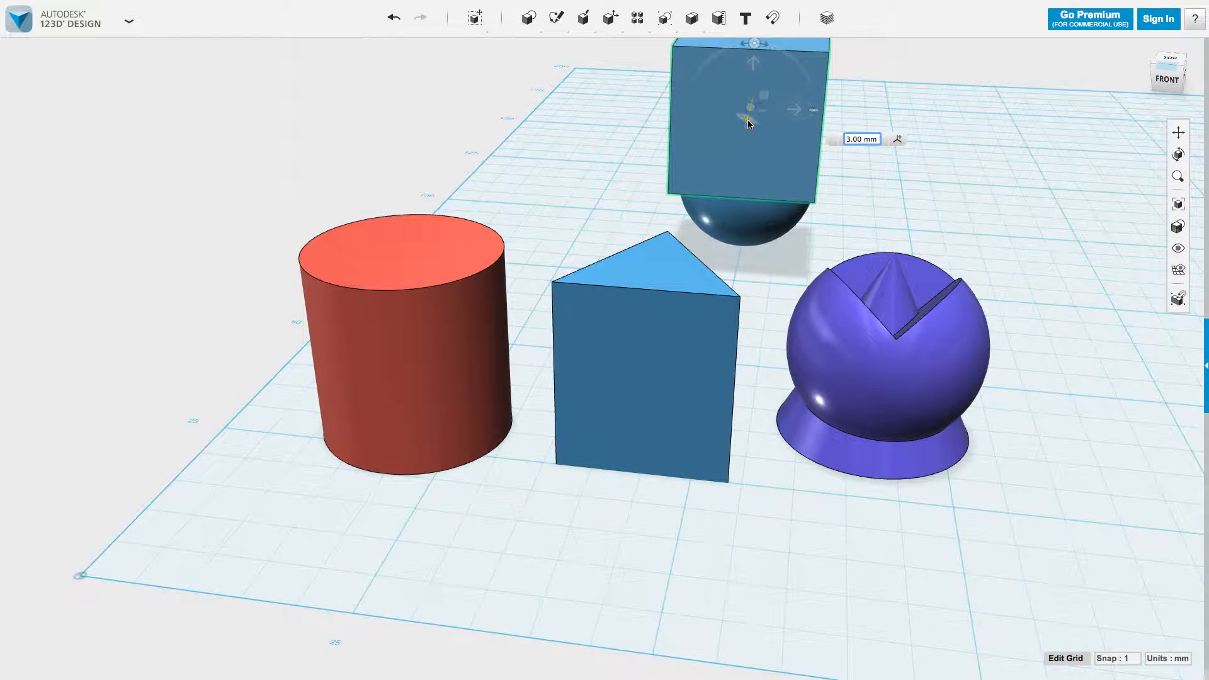
# Step: Examine how the raised box and the sphere overlap from the top, back, front and an angled view
pyautogui.click(1172, 62)
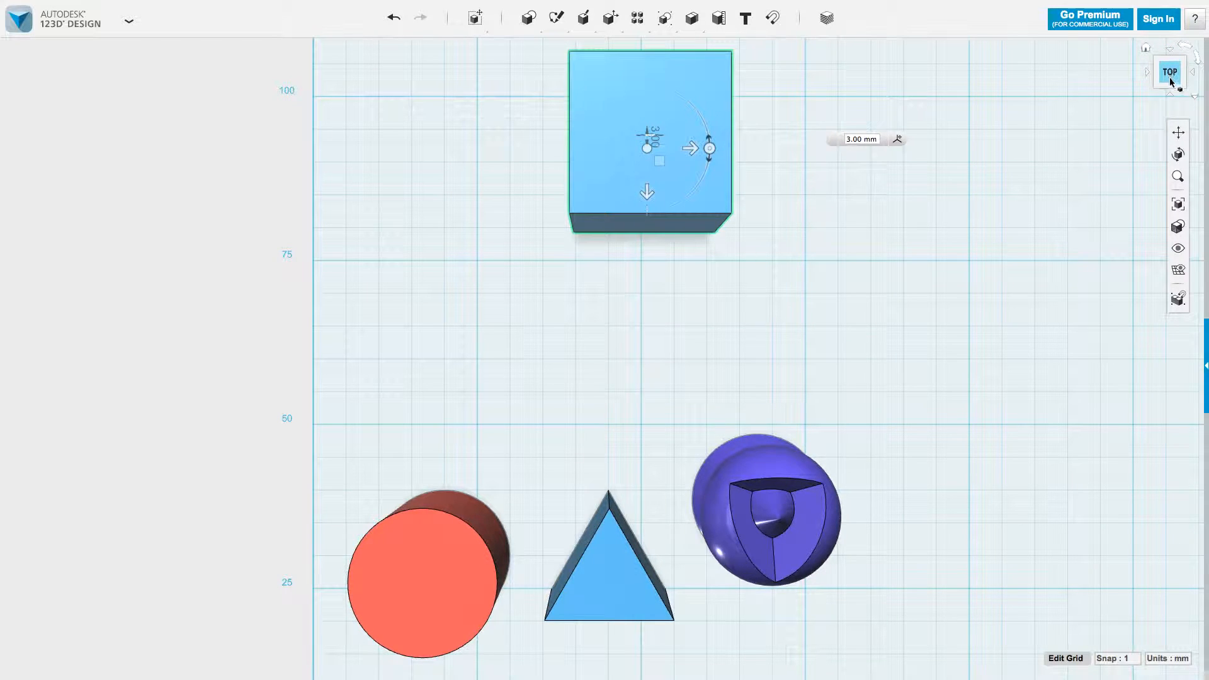
pyautogui.click(1170, 52)
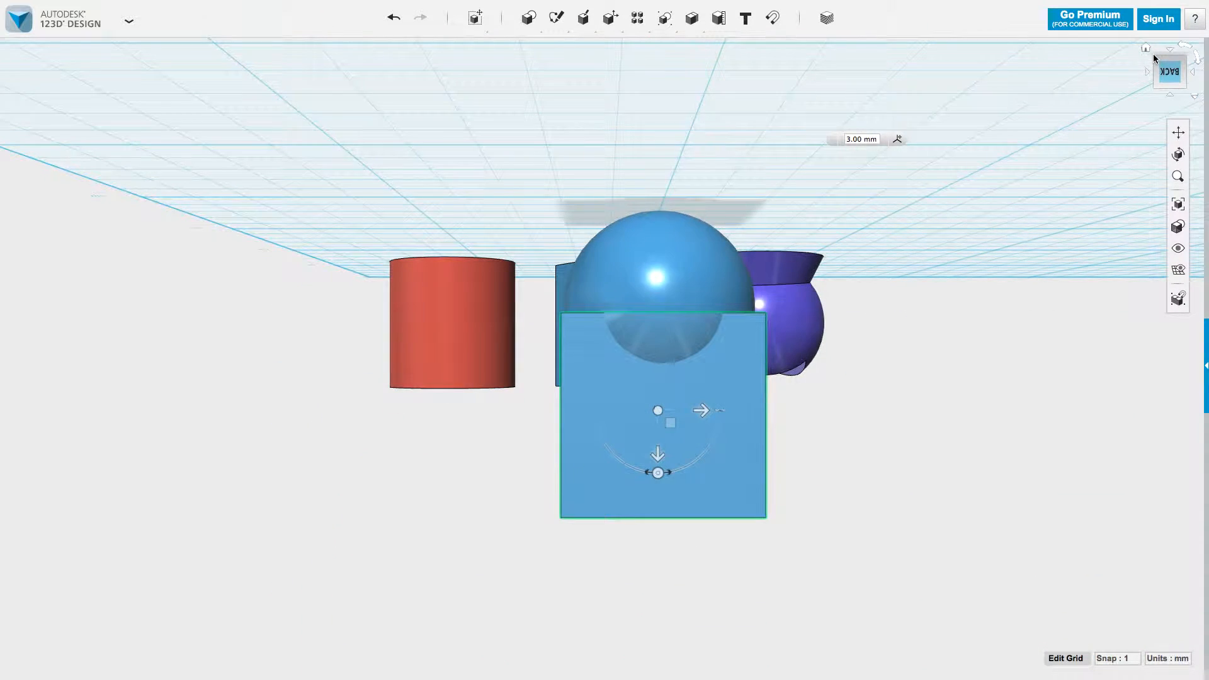
pyautogui.click(1172, 97)
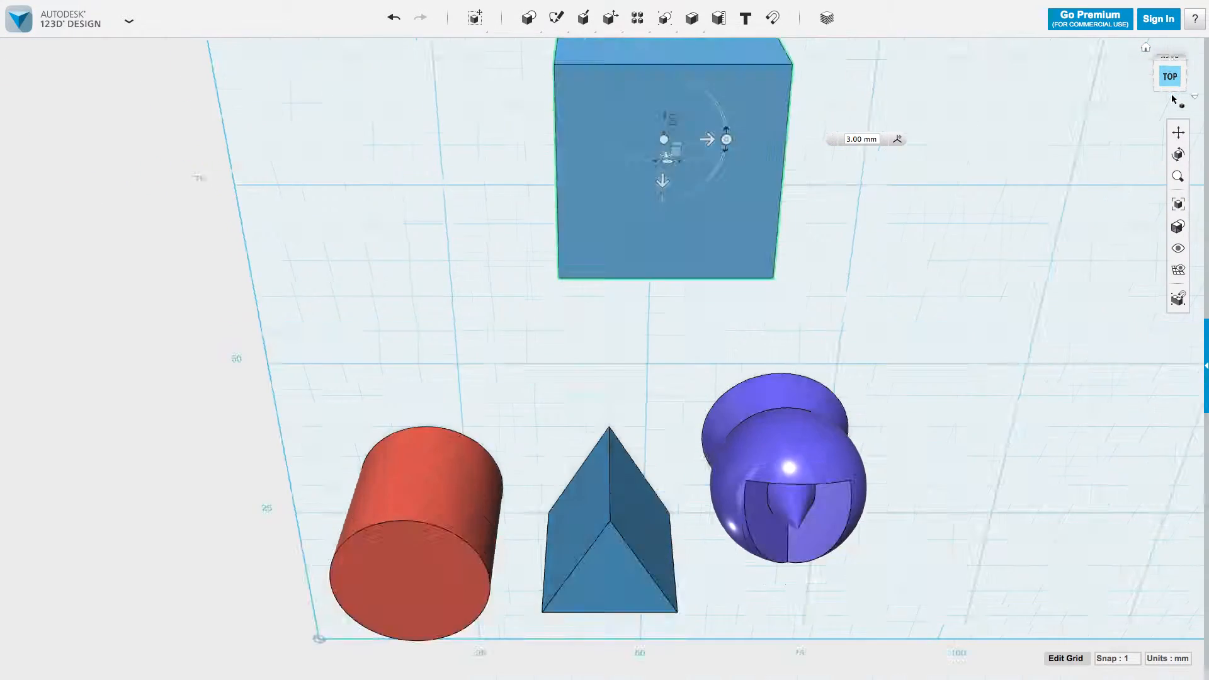
pyautogui.click(1173, 96)
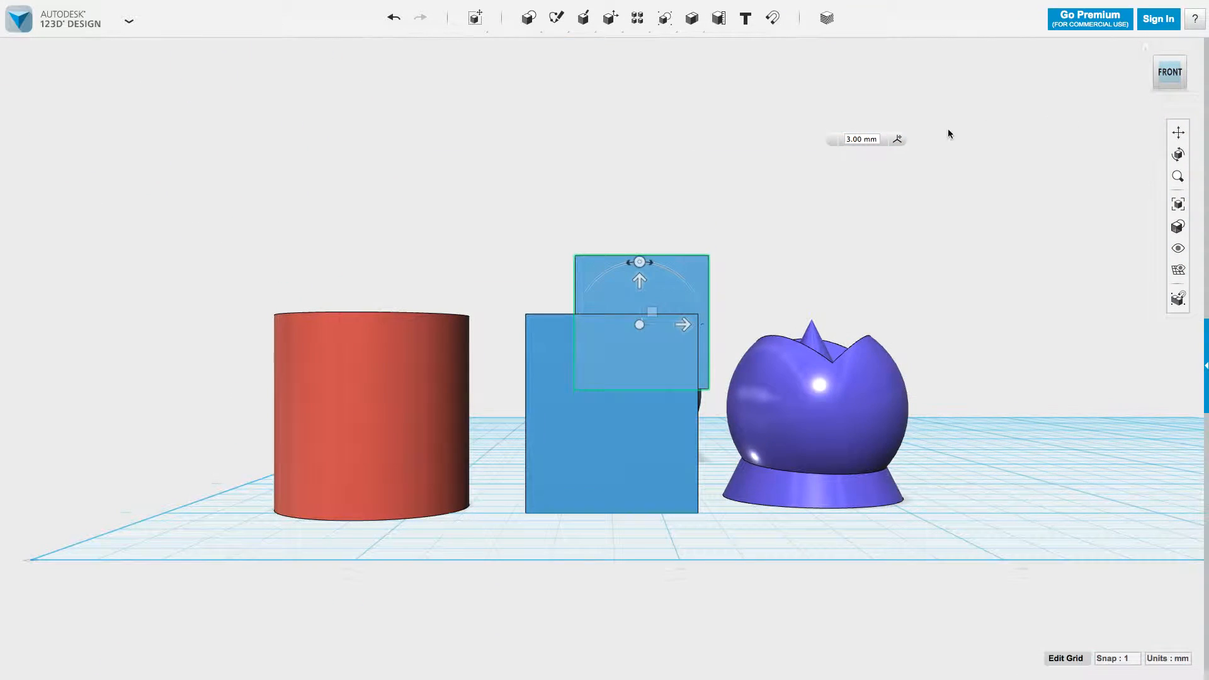
pyautogui.moveTo(1165, 82); pyautogui.dragTo(1120, 113)
pyautogui.moveTo(1169, 77); pyautogui.dragTo(1104, 83)
pyautogui.click(1043, 199)
pyautogui.moveTo(1181, 78); pyautogui.dragTo(1151, 96)
# Step: Intersect the blue box and the sphere, with the box as target and the sphere as source
pyautogui.moveTo(692, 19)
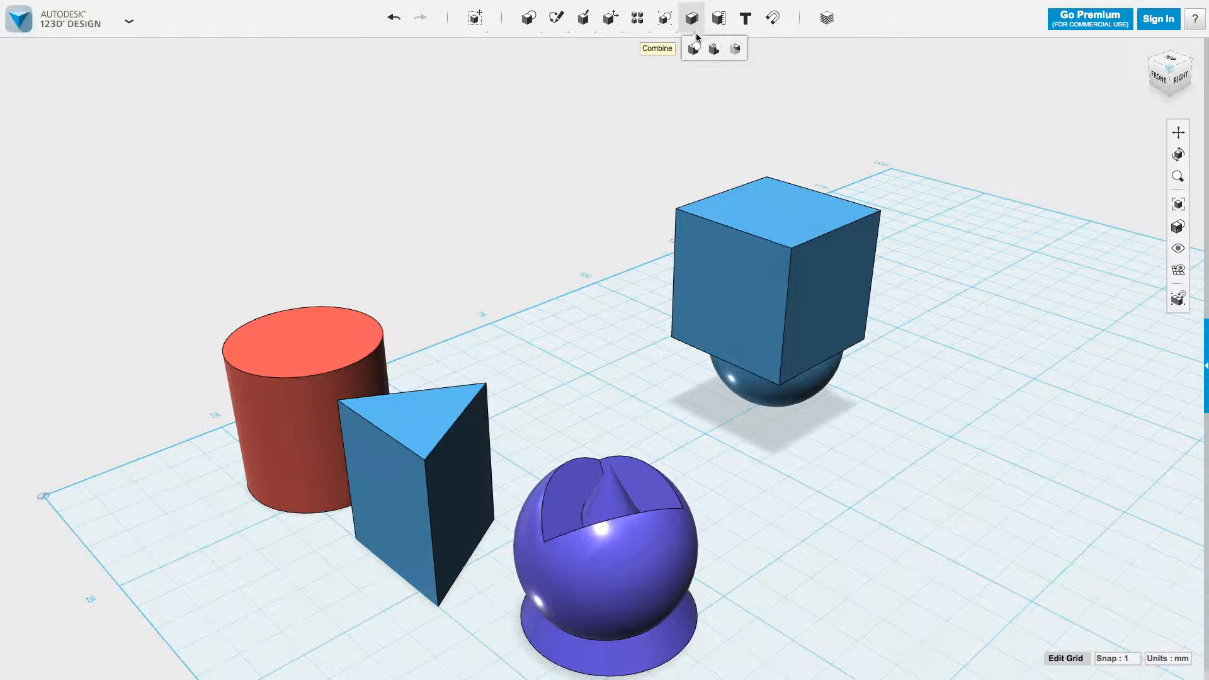
pyautogui.click(821, 273)
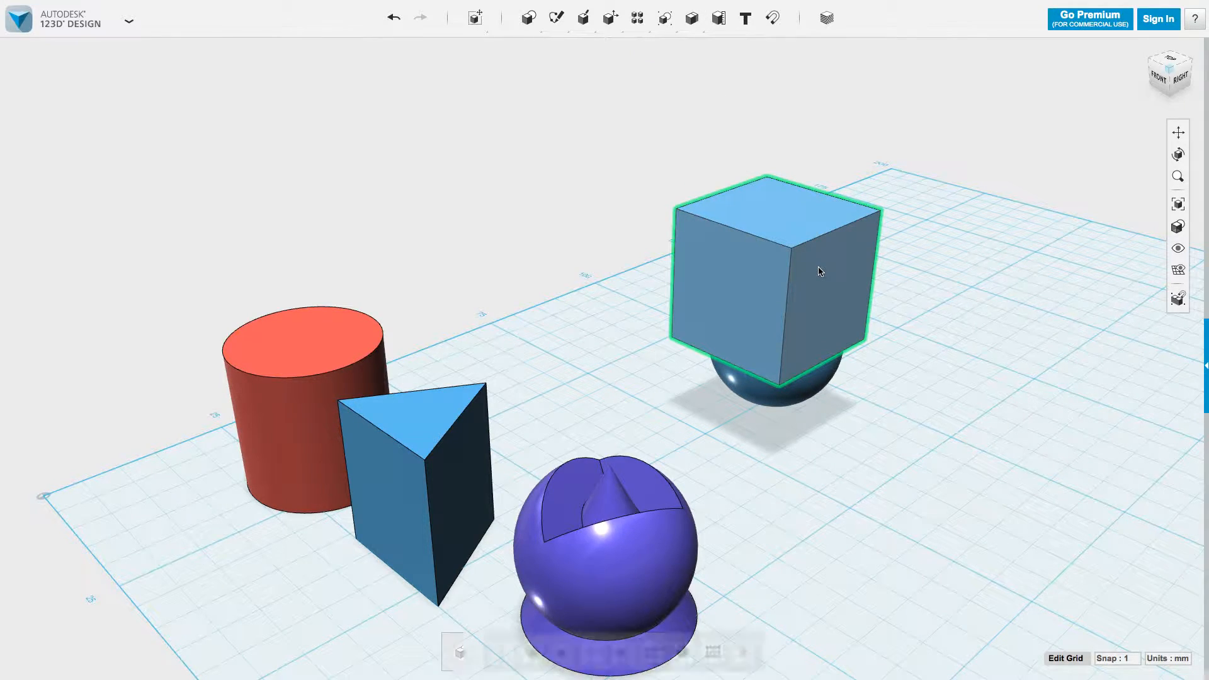
pyautogui.click(822, 378)
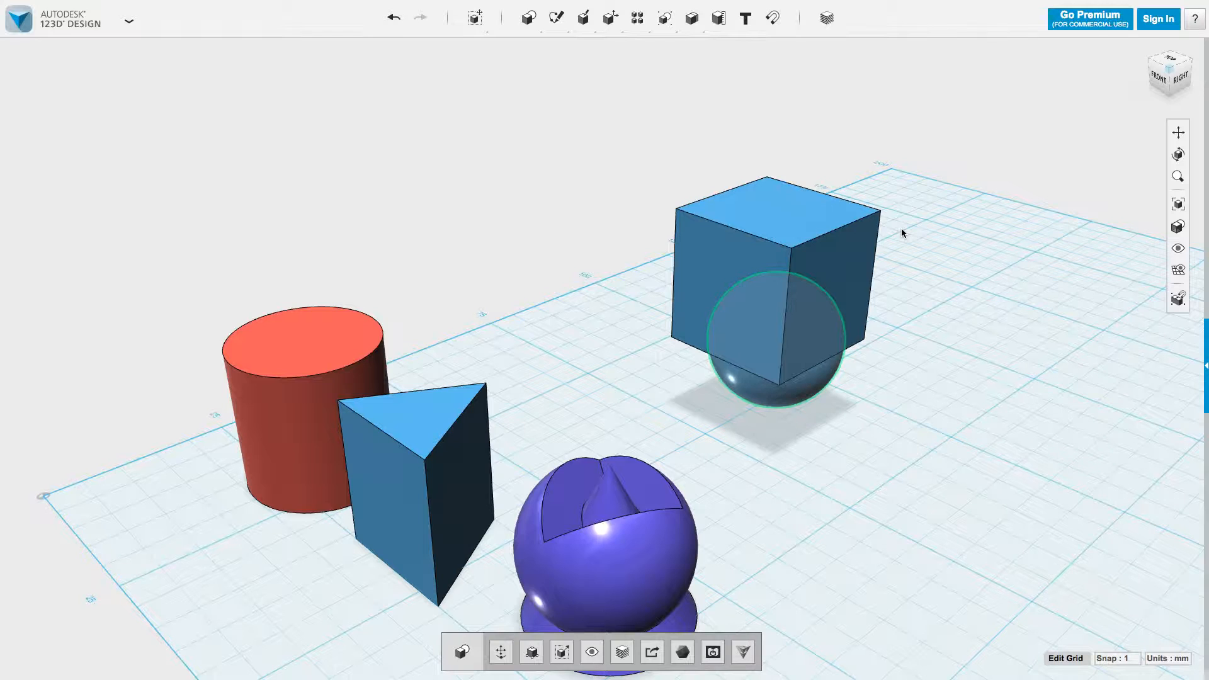
pyautogui.click(844, 255)
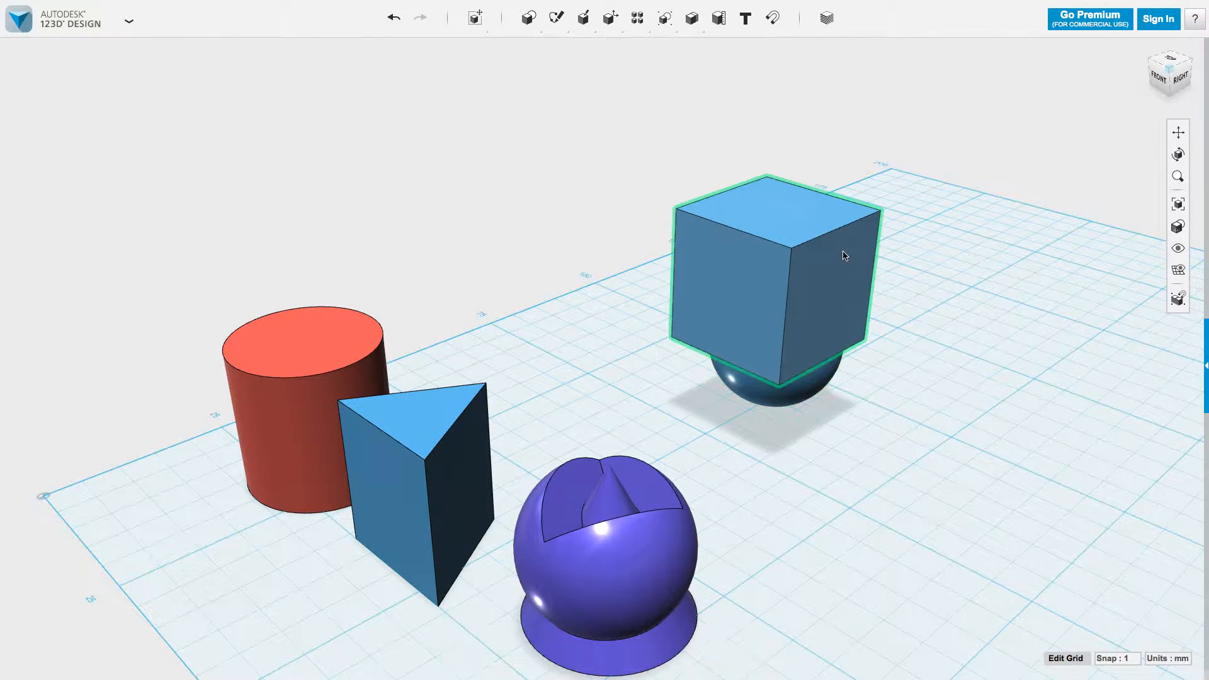
pyautogui.moveTo(692, 20)
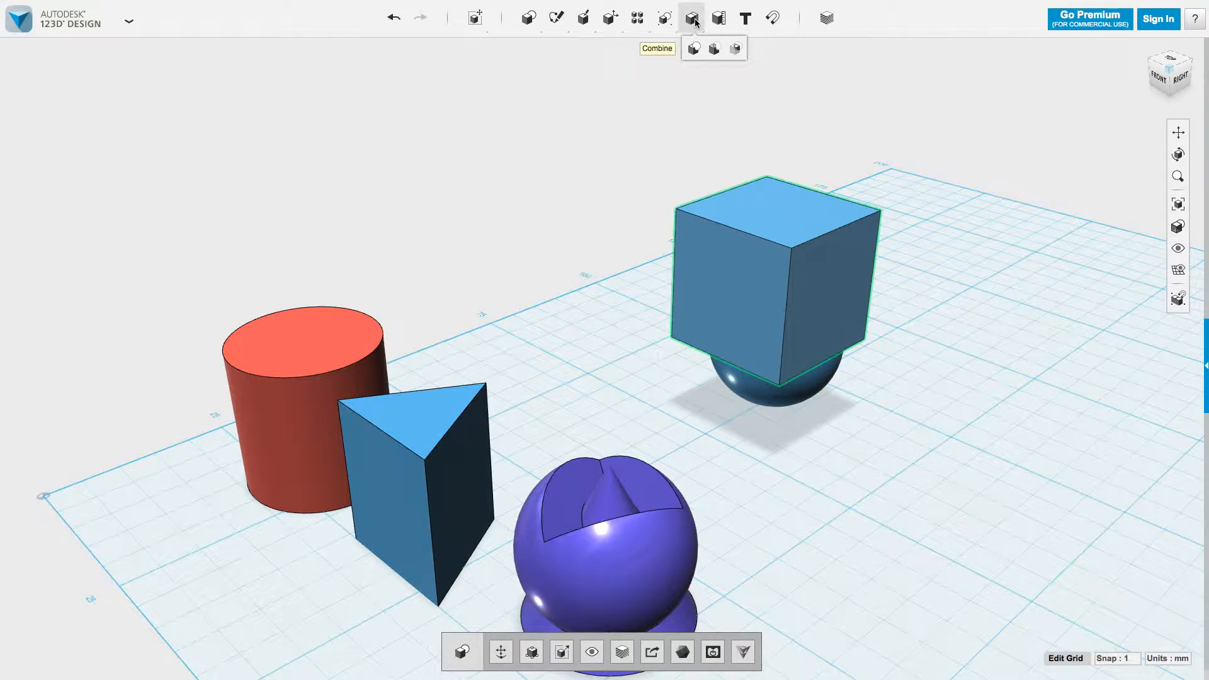
pyautogui.click(735, 49)
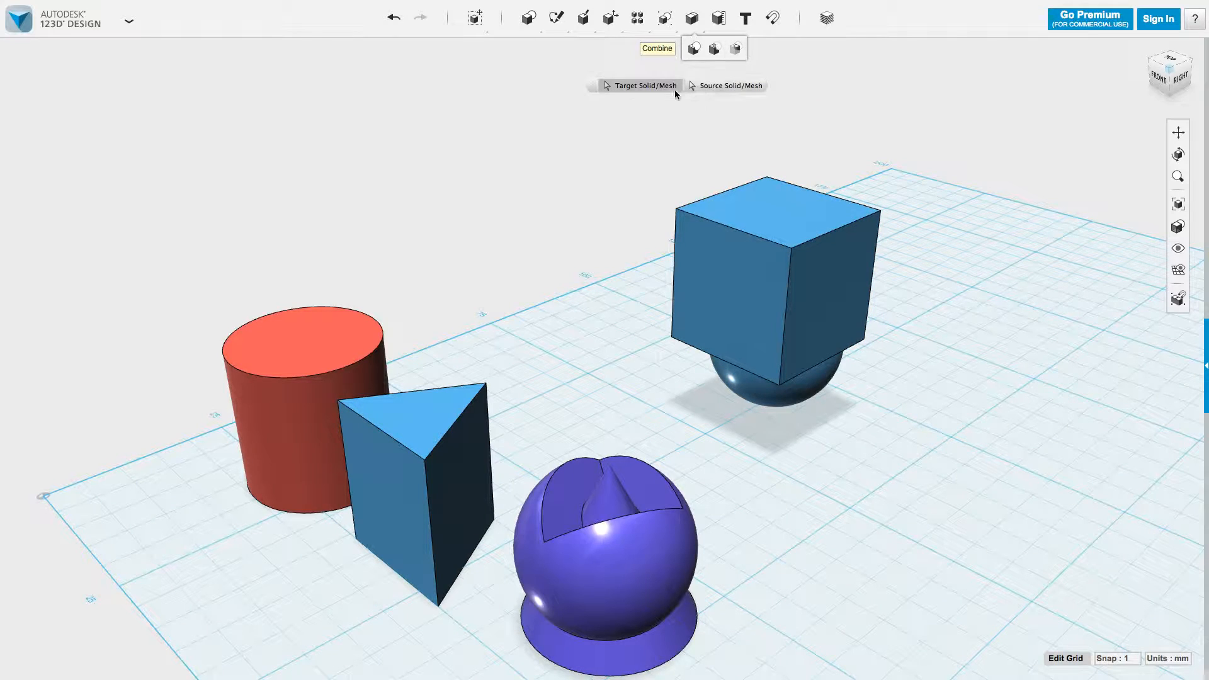
pyautogui.click(750, 271)
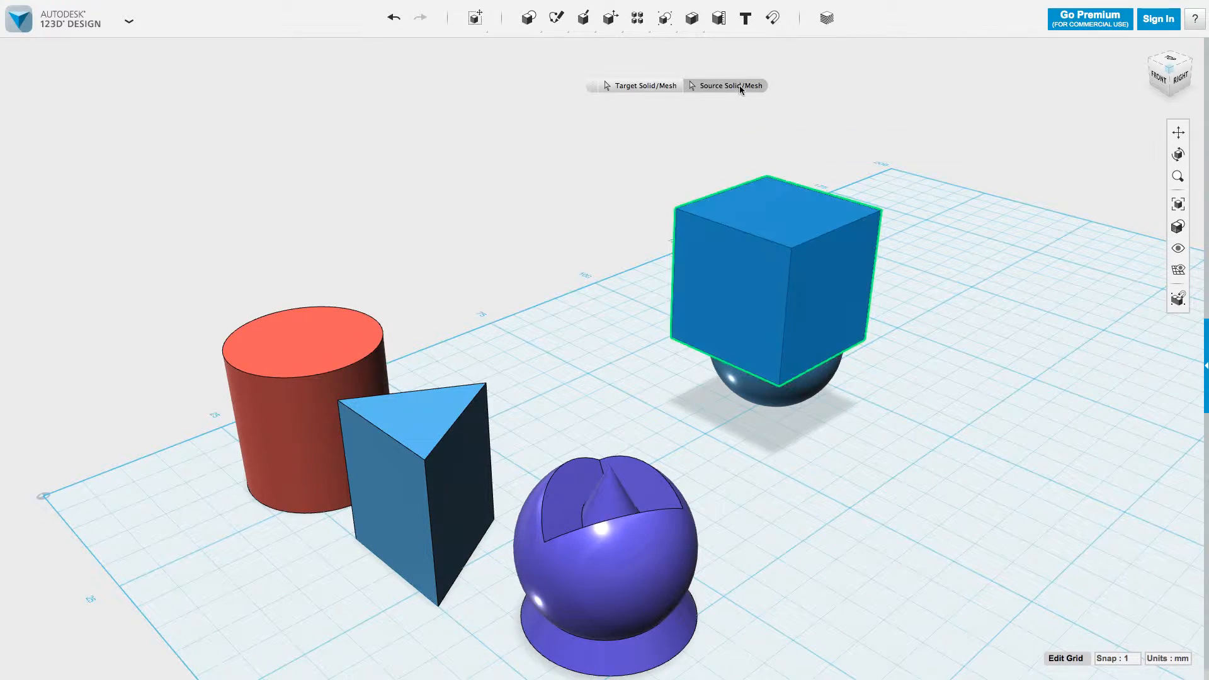
pyautogui.click(748, 386)
pyautogui.click(750, 381)
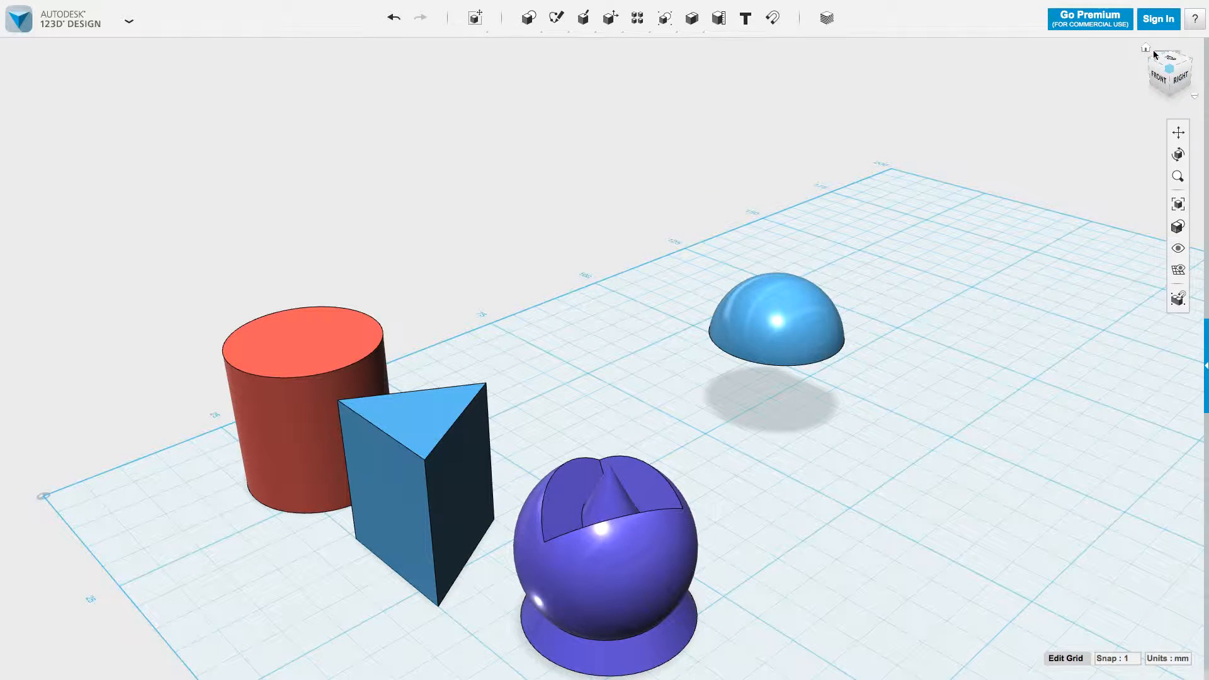
# Step: Move the triangular wedge across the grid to stand beside the floating blue dome
pyautogui.moveTo(1181, 82)
pyautogui.mouseDown()
pyautogui.moveTo(1154, 13)
pyautogui.moveTo(1119, 5)
pyautogui.moveTo(1099, 62)
pyautogui.moveTo(1123, 7)
pyautogui.moveTo(1148, 63)
pyautogui.moveTo(1143, 29)
pyautogui.moveTo(1169, 75)
pyautogui.moveTo(1187, 129)
pyautogui.mouseUp()
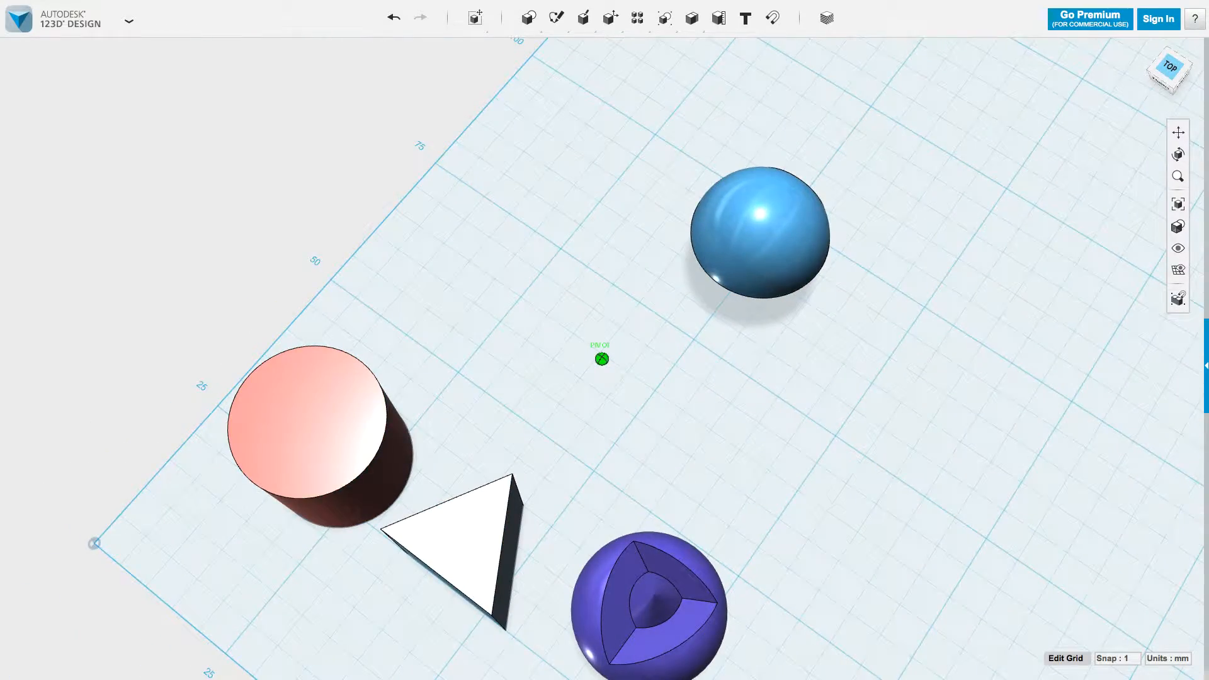
pyautogui.moveTo(1179, 83); pyautogui.dragTo(1197, 45)
pyautogui.click(519, 501)
pyautogui.moveTo(519, 501)
pyautogui.mouseDown()
pyautogui.moveTo(557, 426)
pyautogui.moveTo(599, 269)
pyautogui.mouseUp()
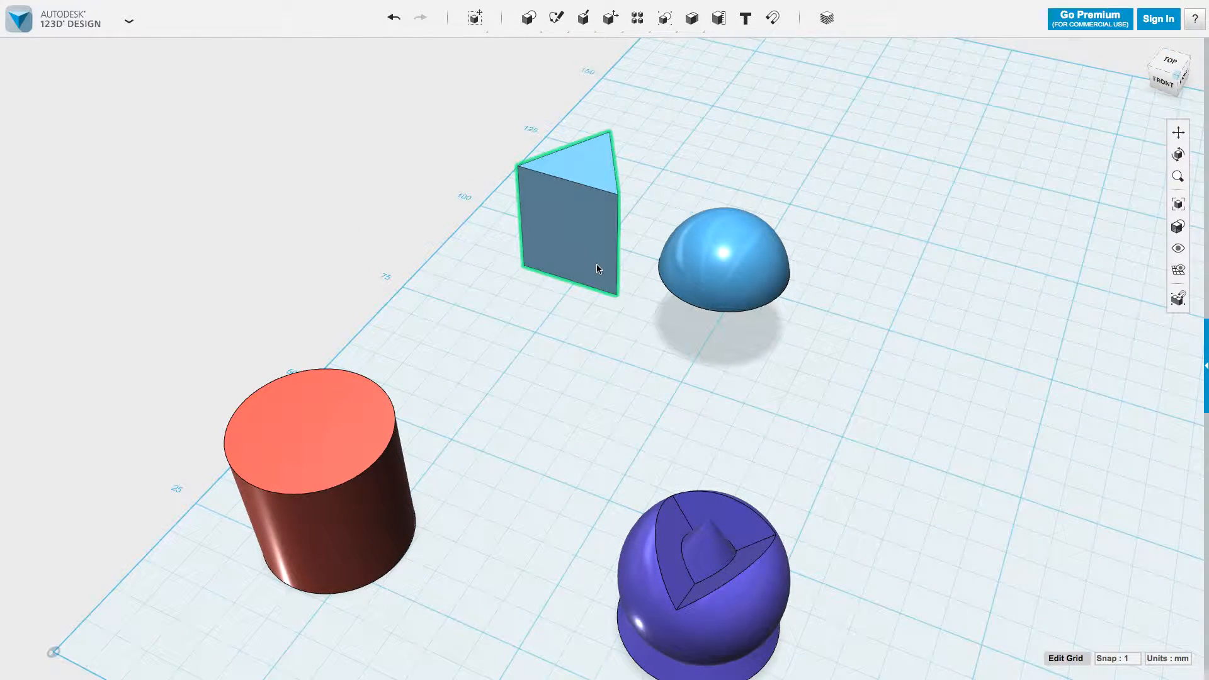
# Step: Rotate the red cylinder 90 degrees about the X axis onto its side and move it between the wedge and the dome, overlapping both
pyautogui.click(334, 423)
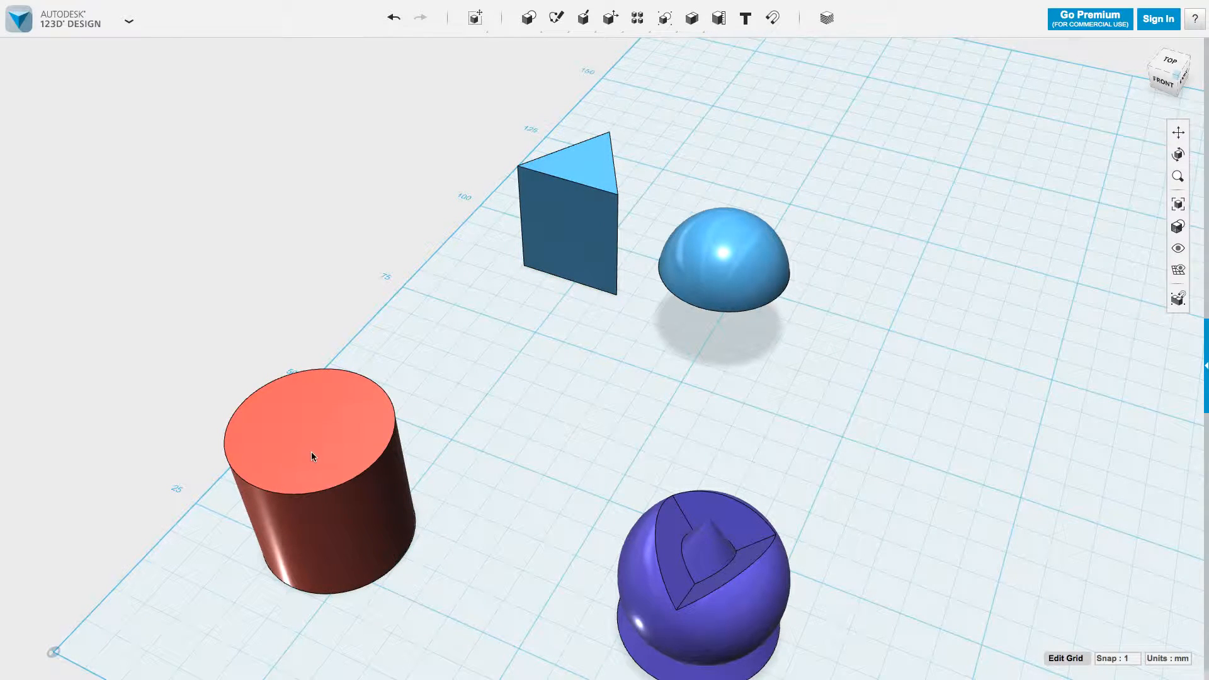
pyautogui.click(345, 540)
pyautogui.hotkey('ctrl', 't')
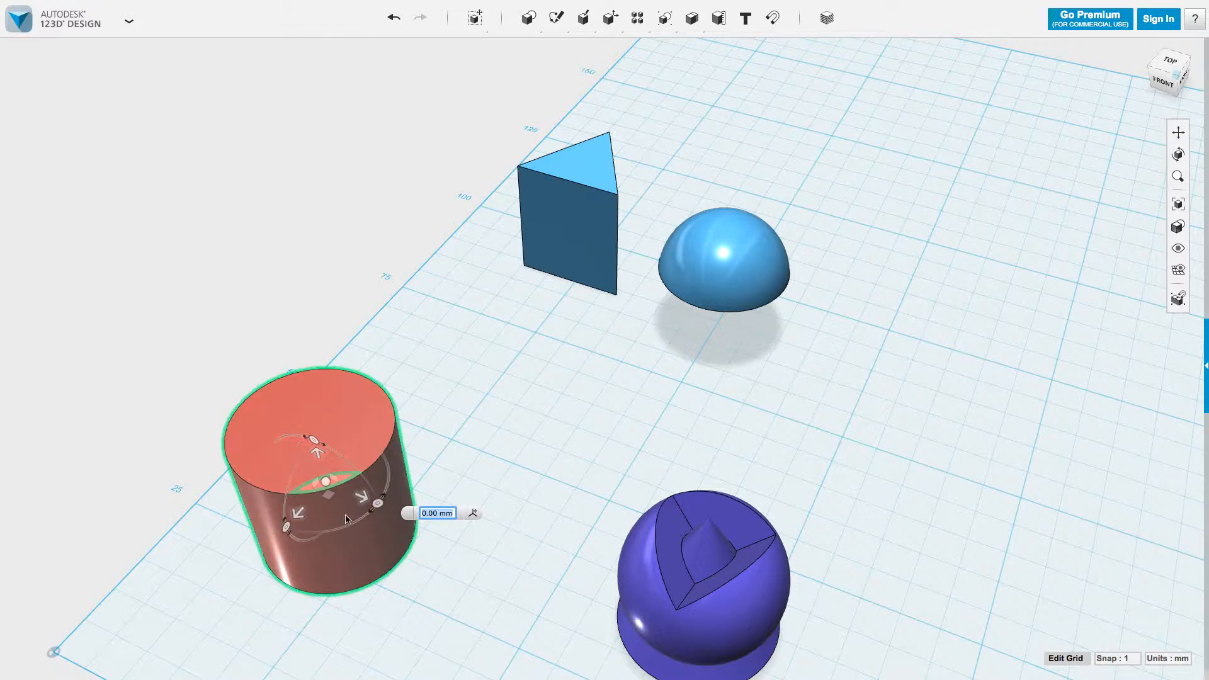
pyautogui.moveTo(344, 455); pyautogui.dragTo(385, 583)
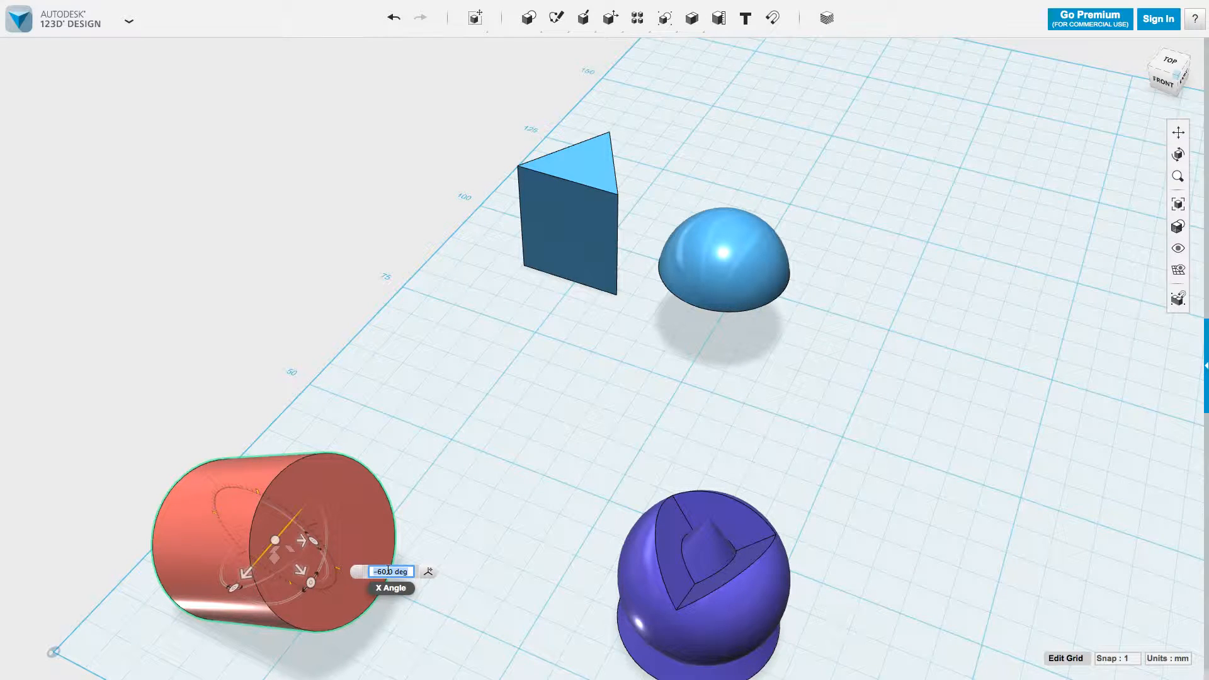
pyautogui.write('90')
pyautogui.press('Return')
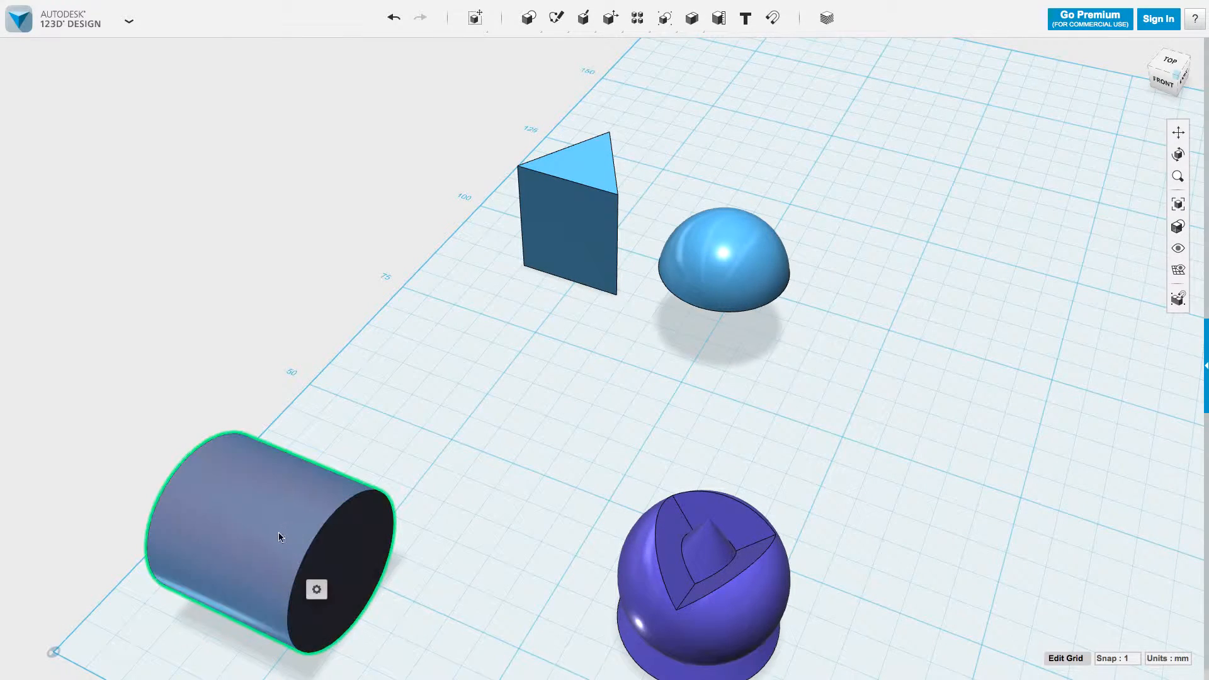
pyautogui.moveTo(300, 521); pyautogui.dragTo(677, 312)
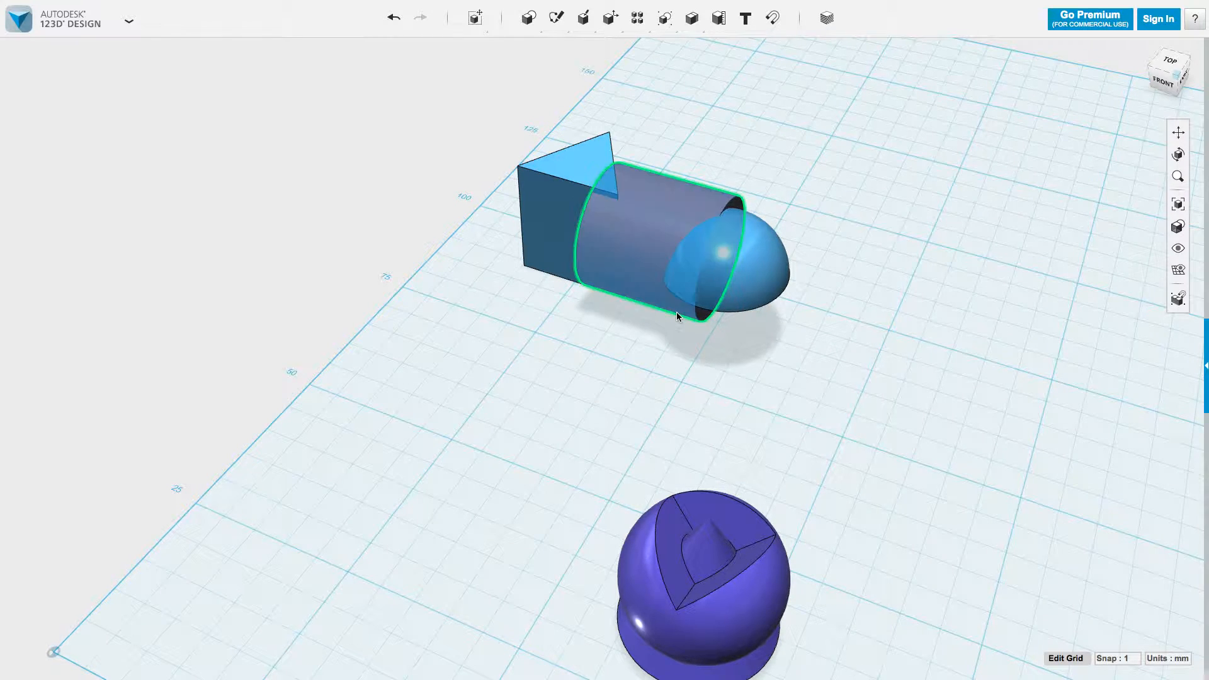
pyautogui.click(804, 126)
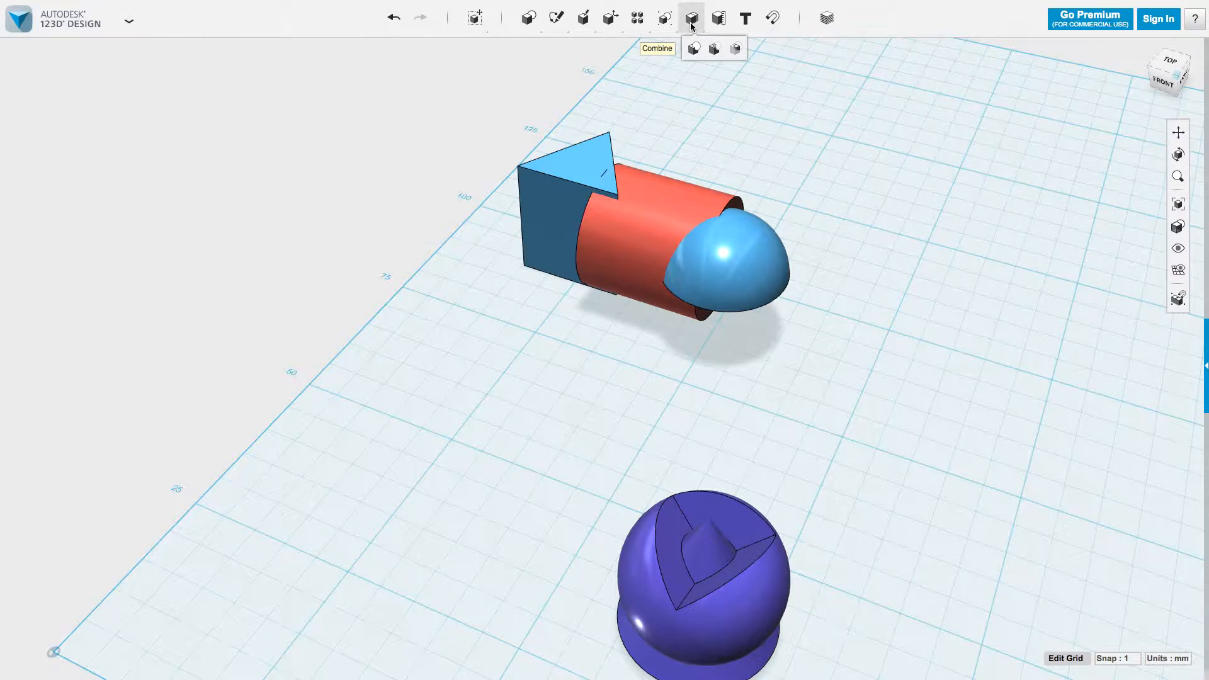
# Step: Try a Subtract with the wedge as target and the dome and red cylinder as sources, and undo it
pyautogui.click(714, 48)
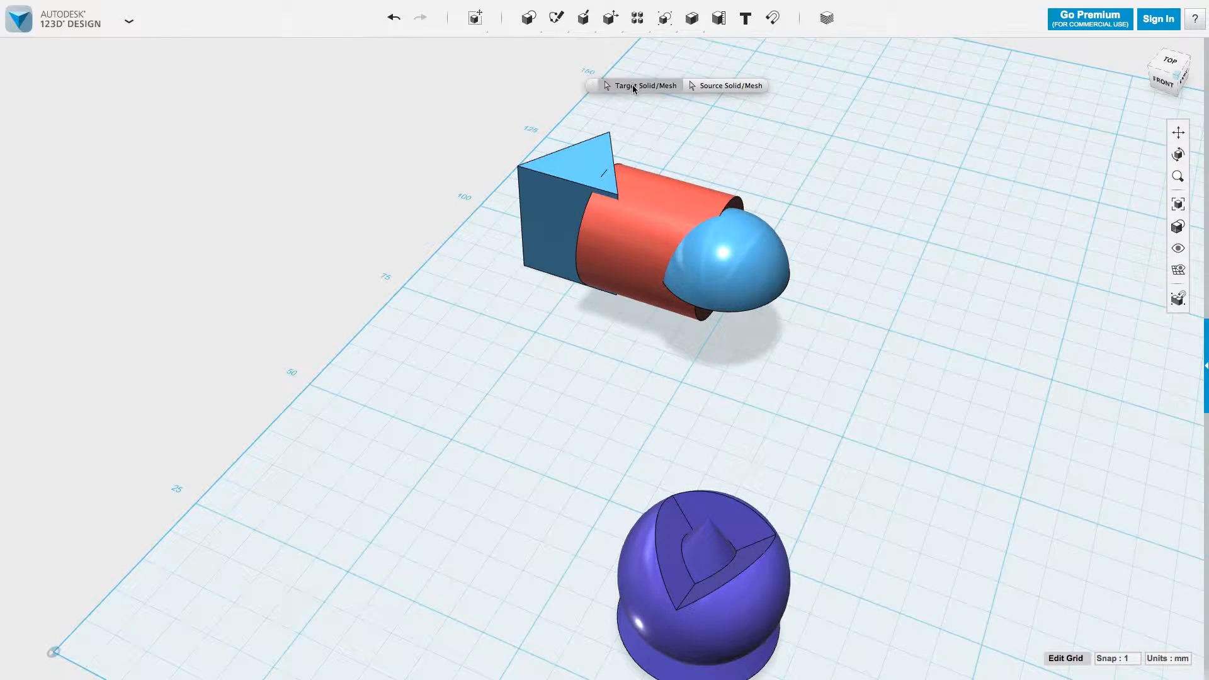
pyautogui.click(565, 175)
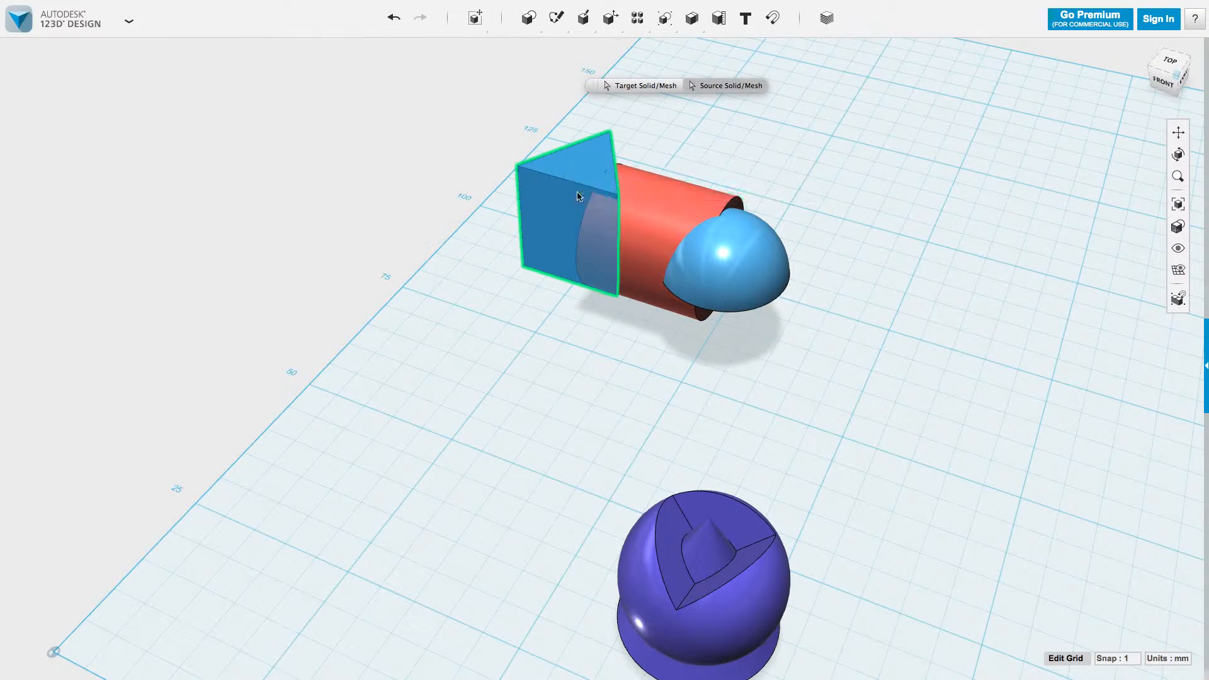
pyautogui.click(762, 258)
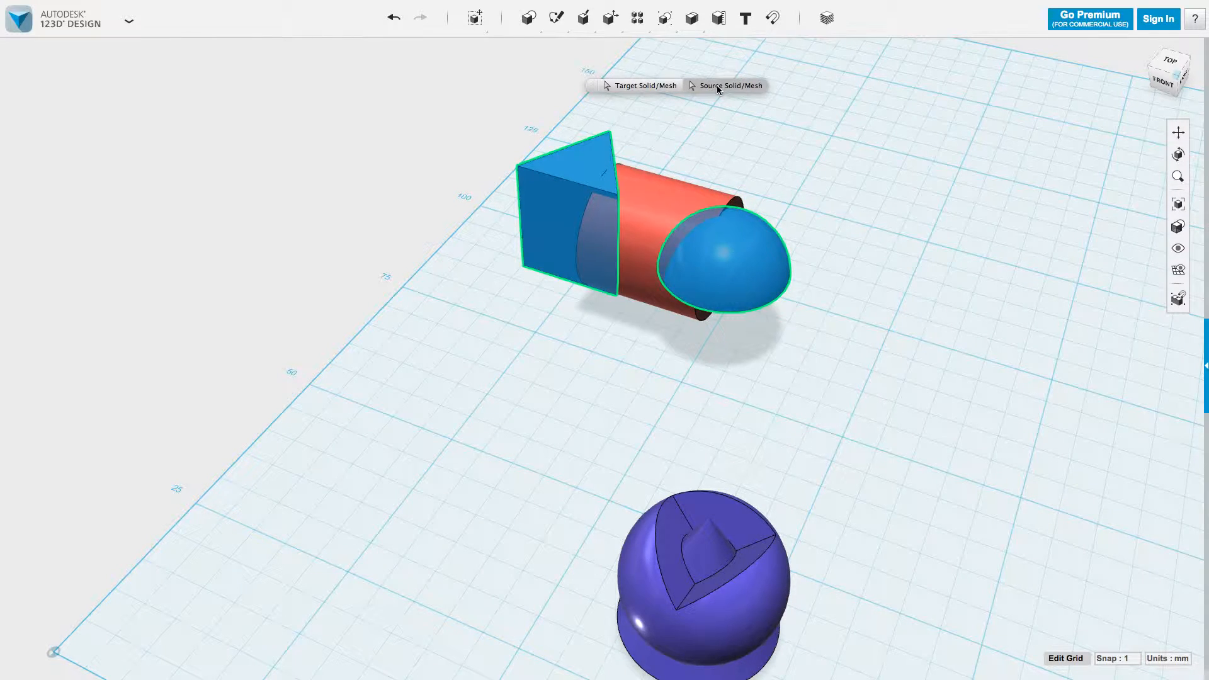
pyautogui.click(660, 198)
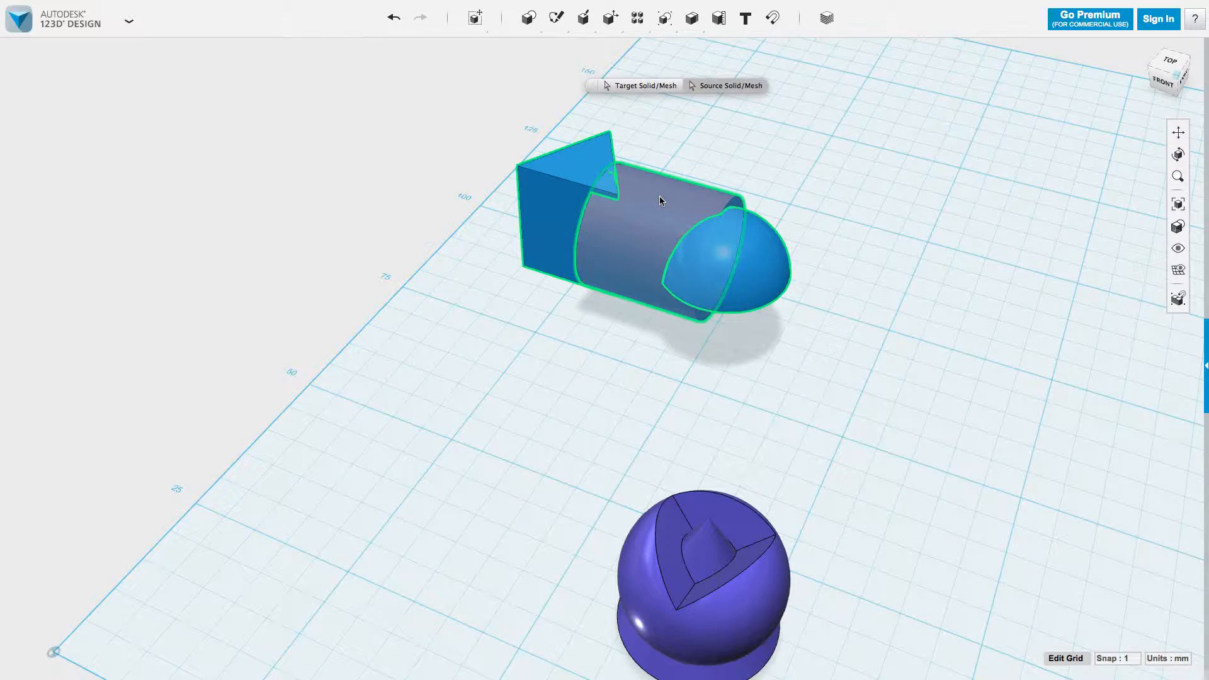
pyautogui.press('Return')
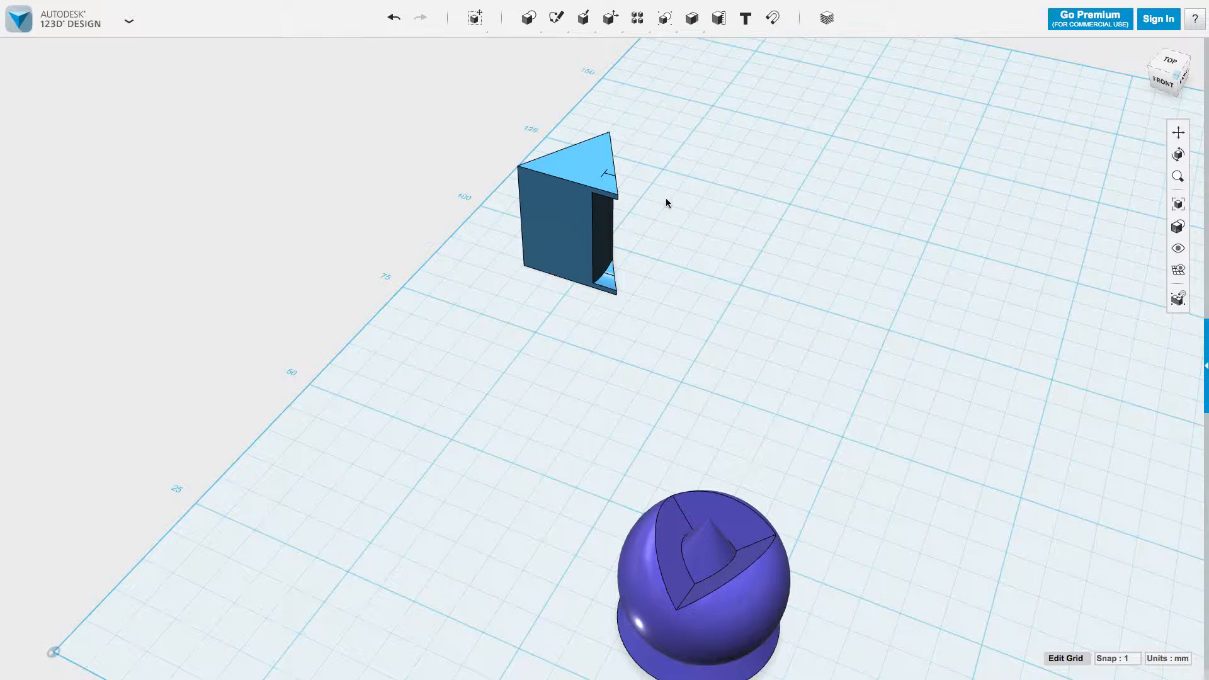
pyautogui.hotkey('ctrl', 'z')
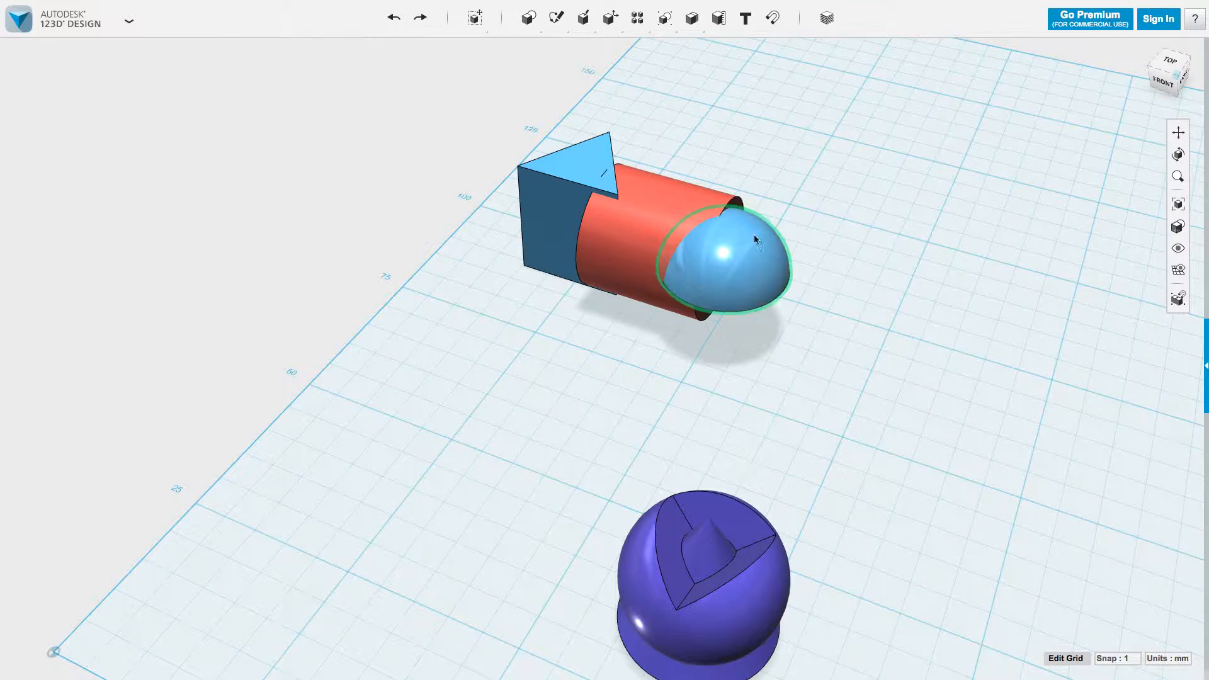
# Step: Repeat the Subtract with the wedge as target and both the dome and the red cylinder as sources
pyautogui.click(581, 171)
pyautogui.moveTo(692, 19)
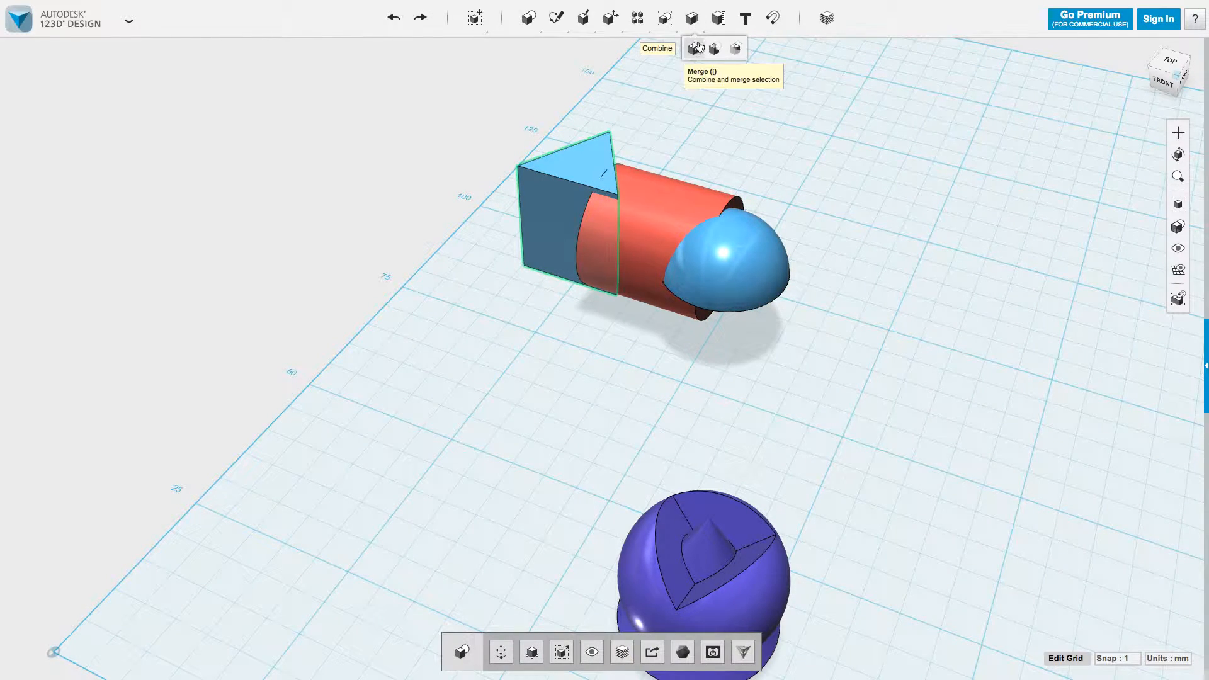
pyautogui.click(715, 50)
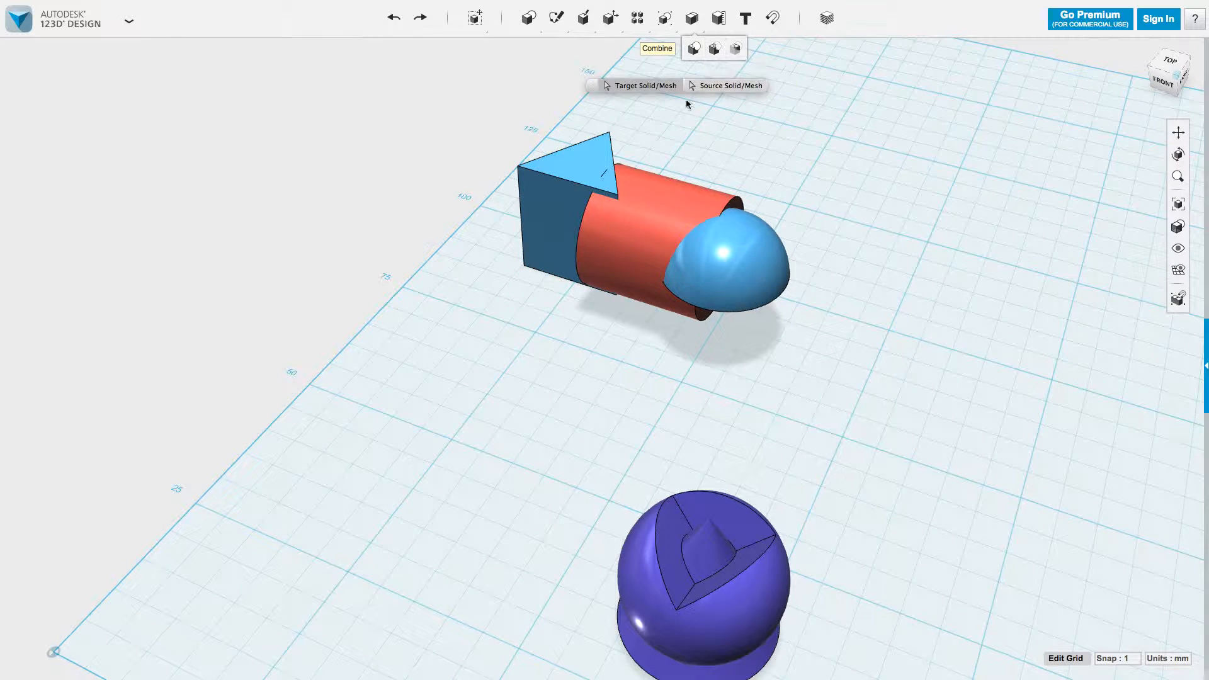
pyautogui.click(588, 153)
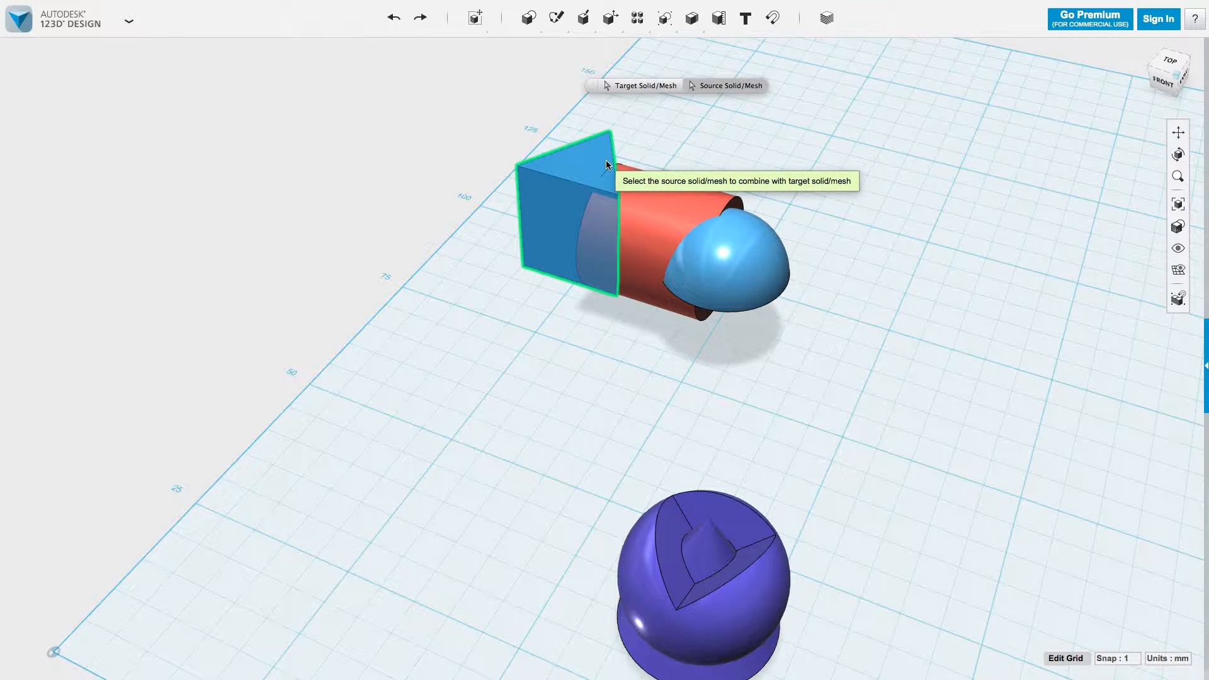
pyautogui.click(744, 249)
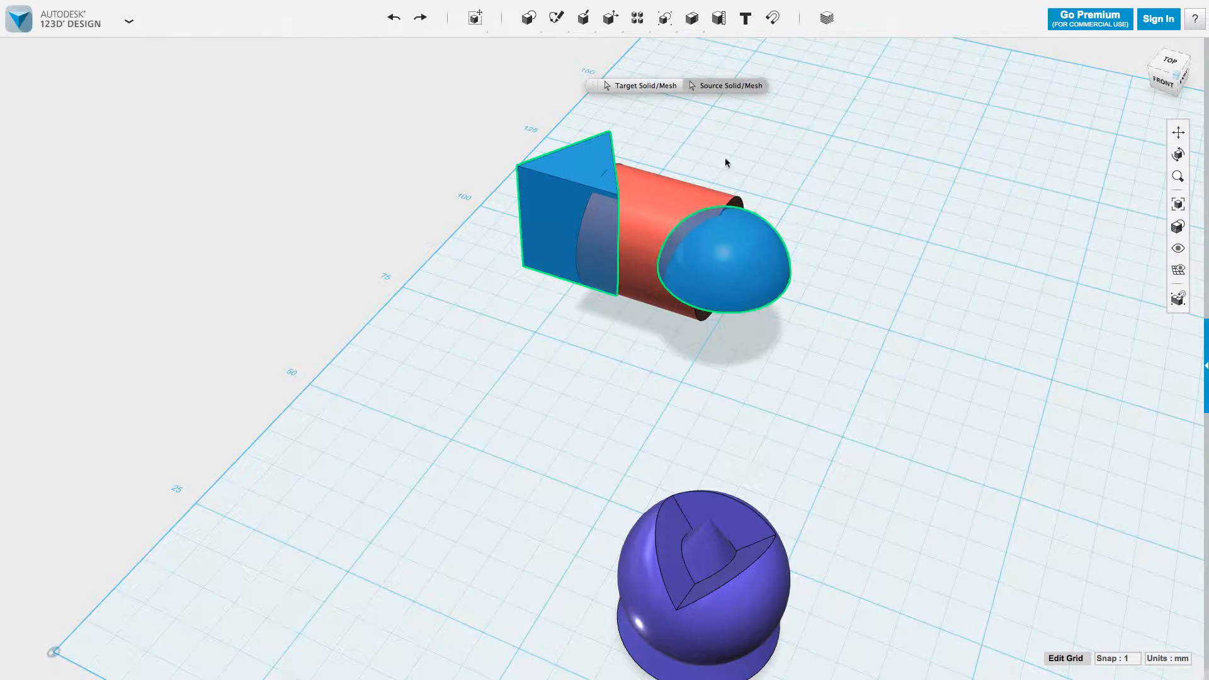
pyautogui.click(657, 194)
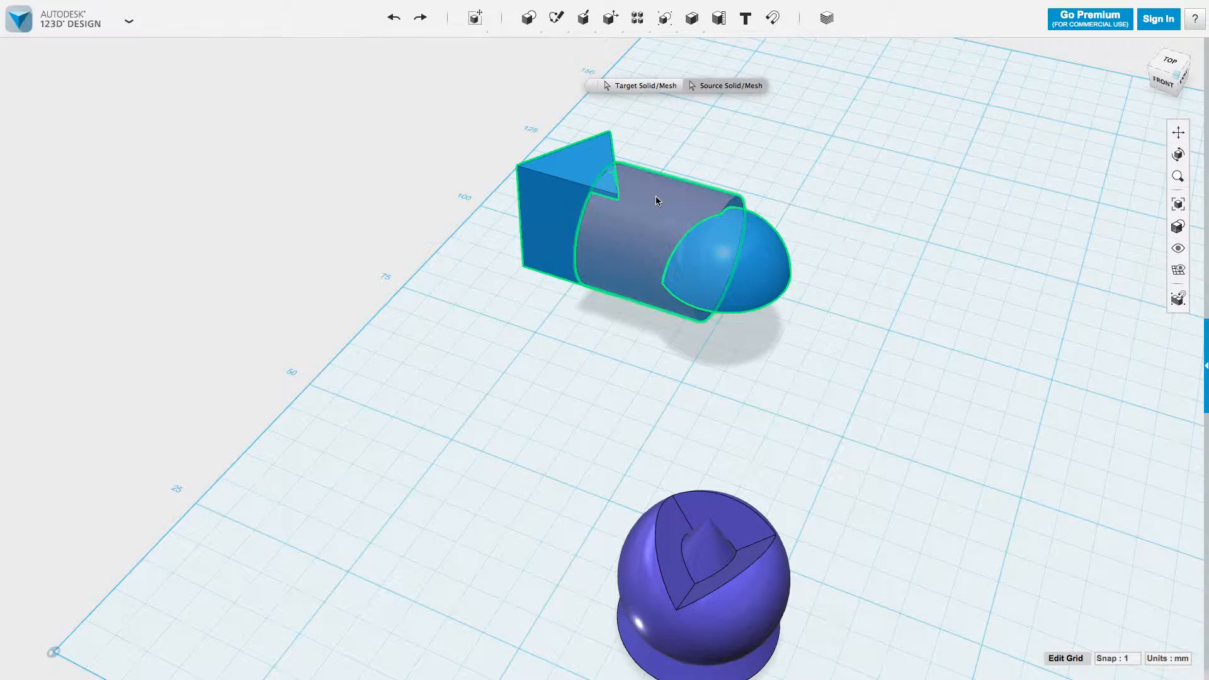
pyautogui.press('Return')
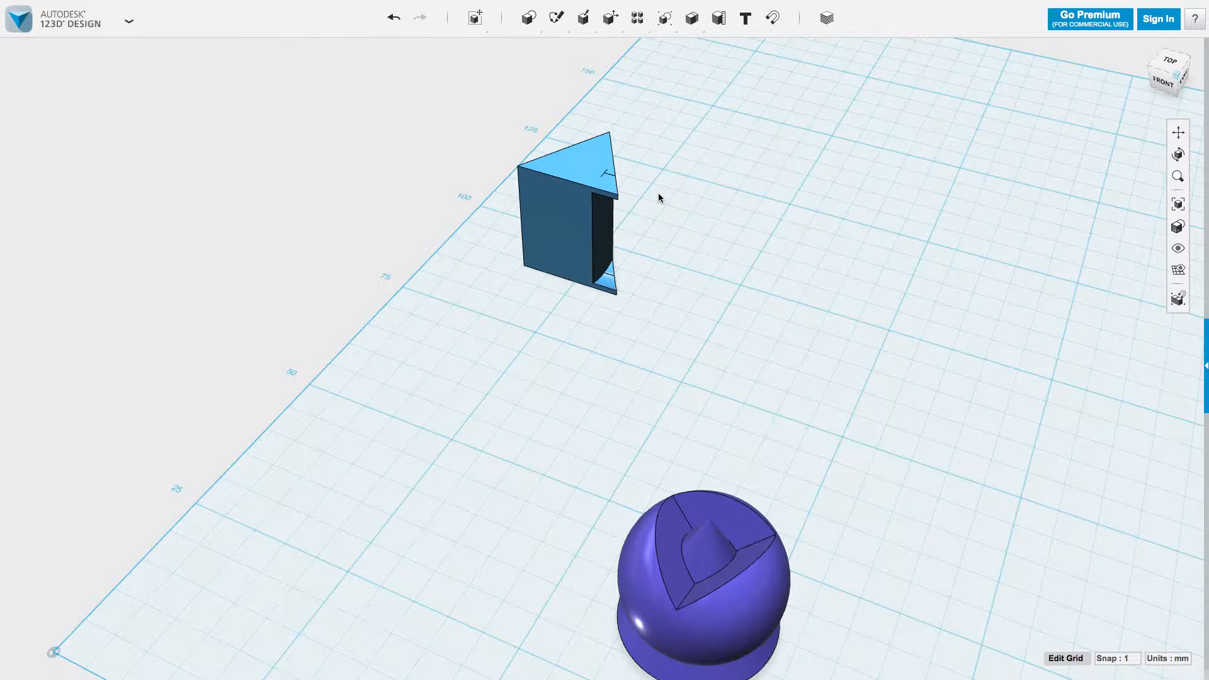
# Step: Undo the repeated subtraction and move the red cylinder clear of the wedge and dome, toward the merged purple solid
pyautogui.hotkey('ctrl', 'z')
pyautogui.moveTo(655, 216); pyautogui.dragTo(518, 457)
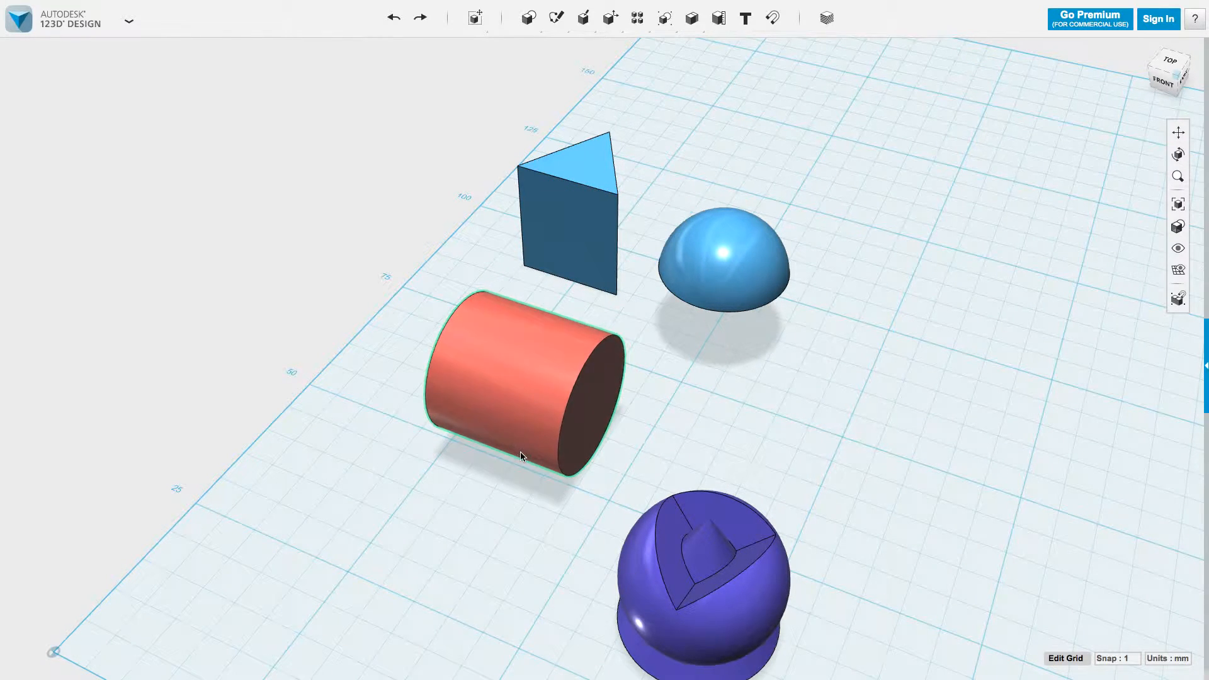
# Step: Try to merge the separate wedge and dome, using the wedge as the target and the dome as the source
pyautogui.click(716, 384)
pyautogui.moveTo(518, 106); pyautogui.dragTo(821, 283)
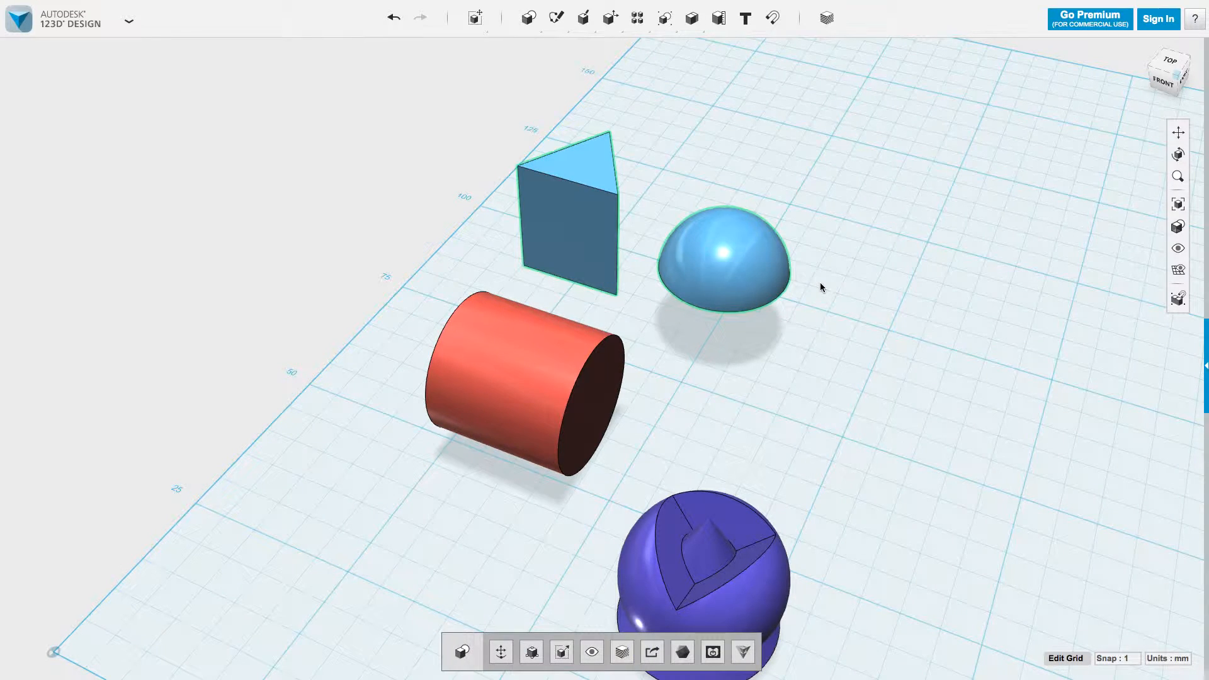
pyautogui.moveTo(698, 24)
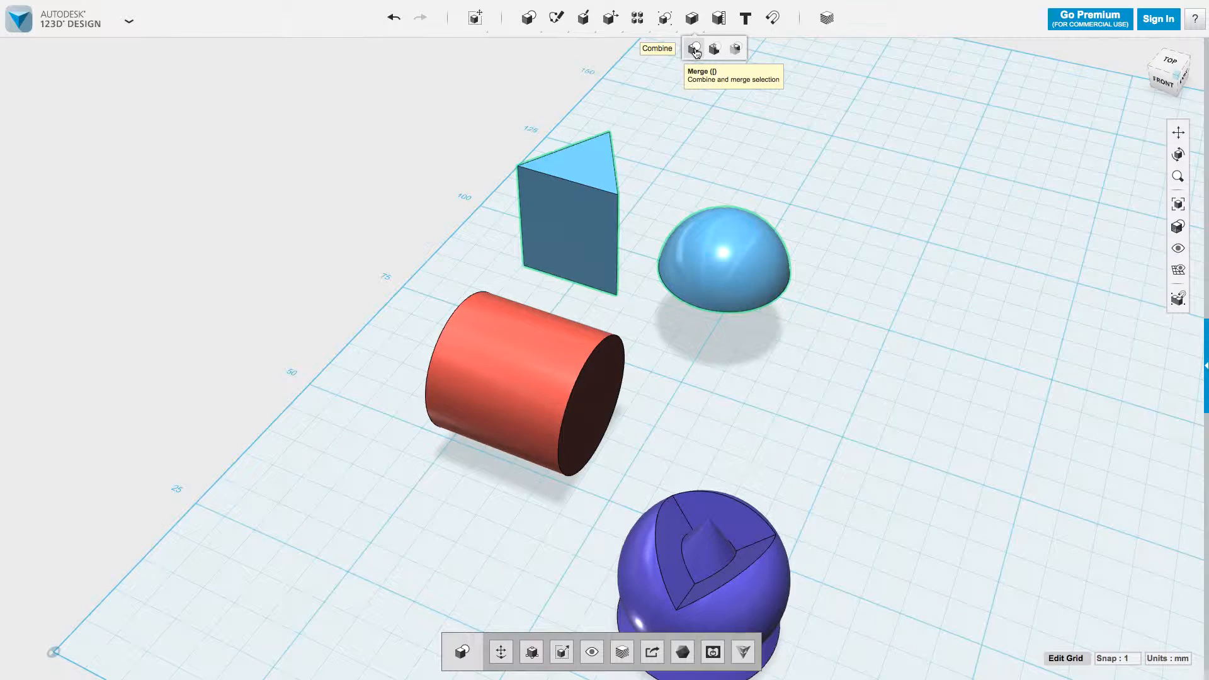
pyautogui.click(695, 49)
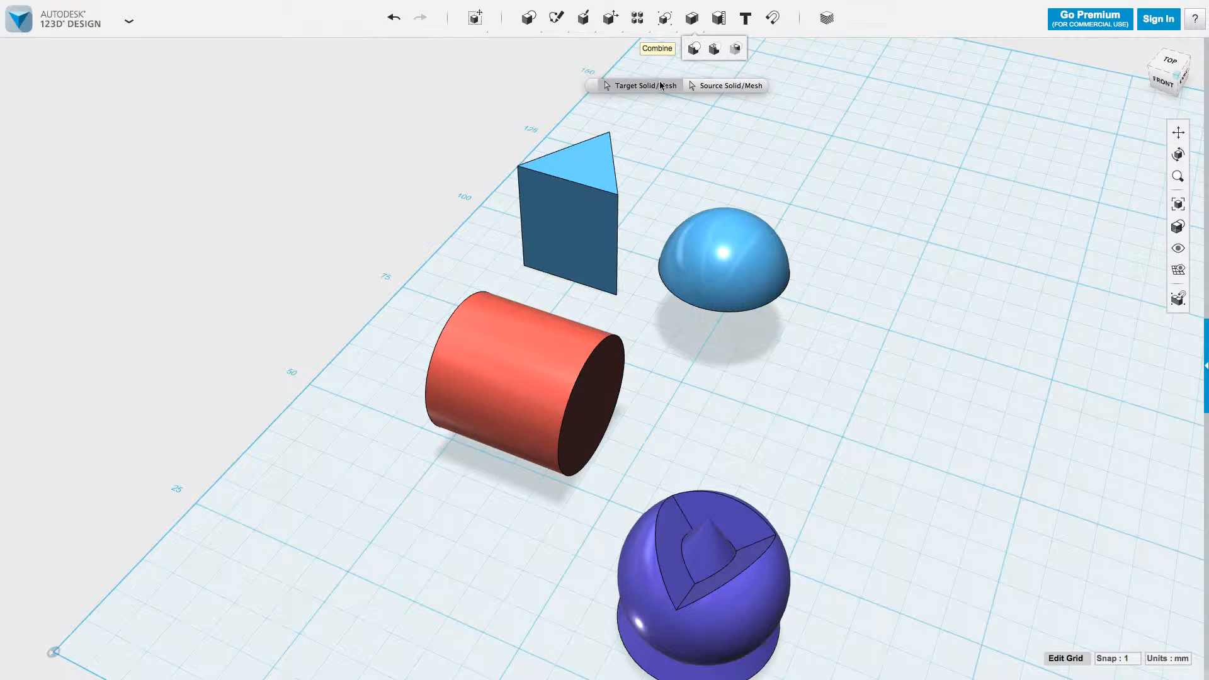
pyautogui.click(577, 167)
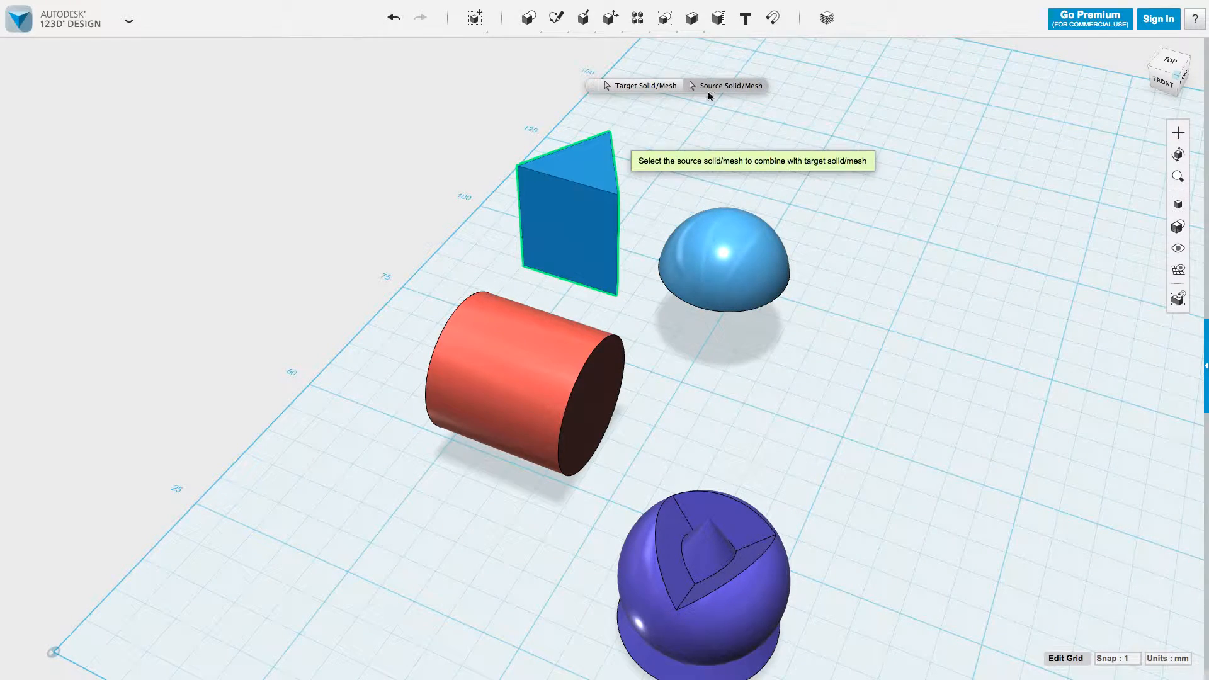
pyautogui.click(719, 247)
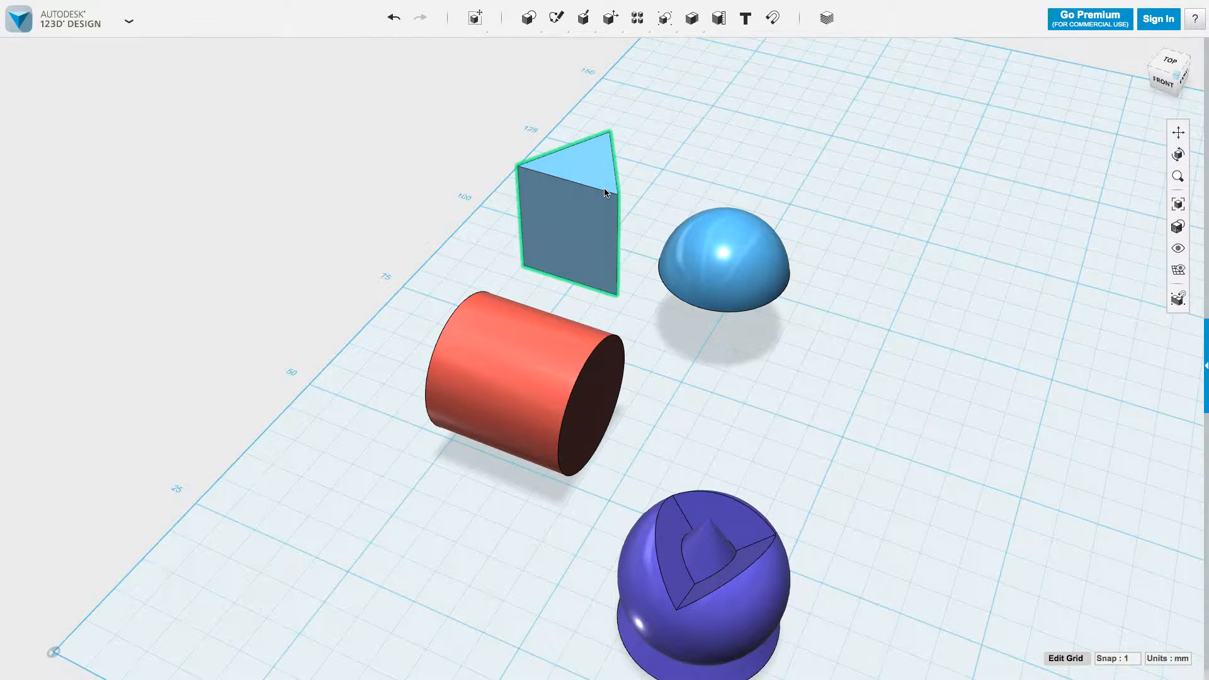
# Step: Repeat the Merge attempt on the non-touching wedge and dome, and check whether they select as one solid
pyautogui.click(605, 190)
pyautogui.click(731, 231)
pyautogui.click(603, 167)
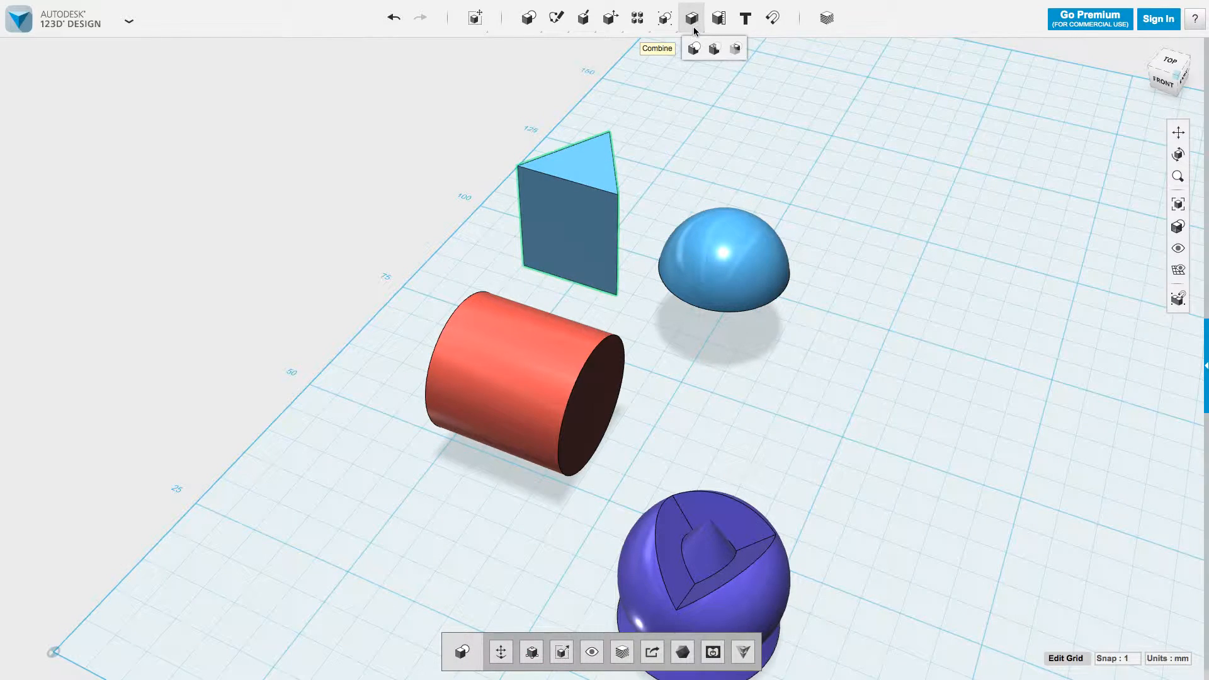
pyautogui.click(694, 50)
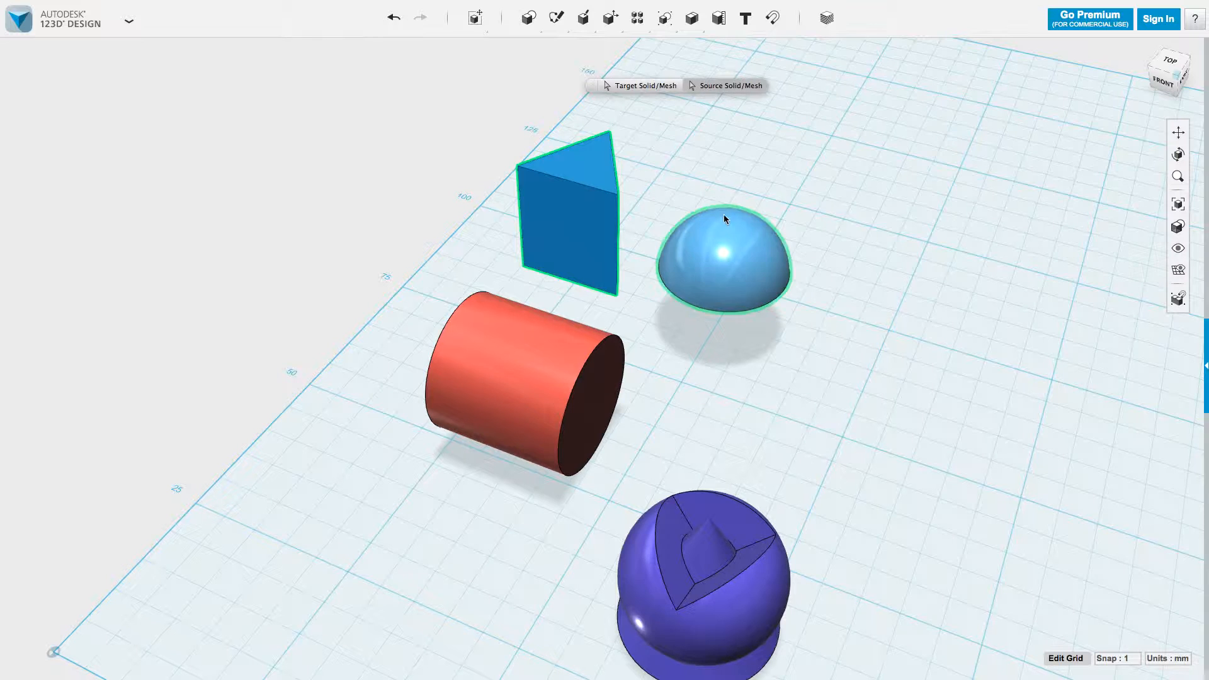
pyautogui.click(725, 230)
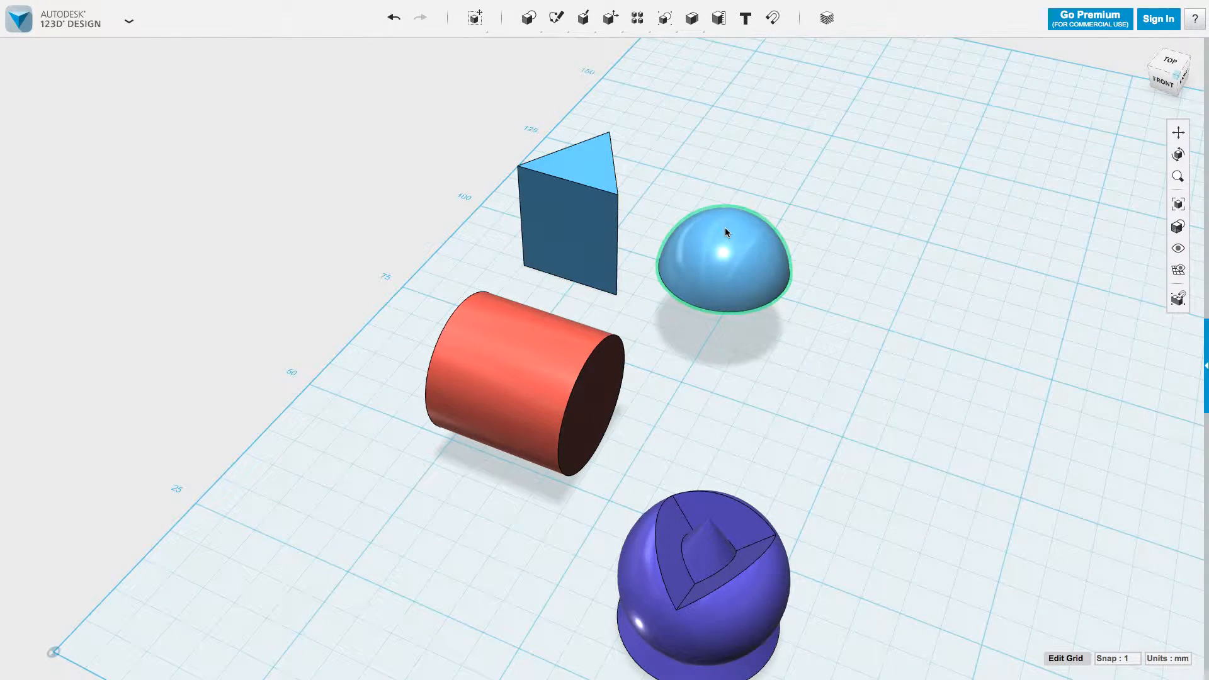
pyautogui.click(600, 222)
# Step: Move the red cylinder to overlap the wedge and dome, and subtract both the dome and the cylinder from the wedge
pyautogui.click(566, 340)
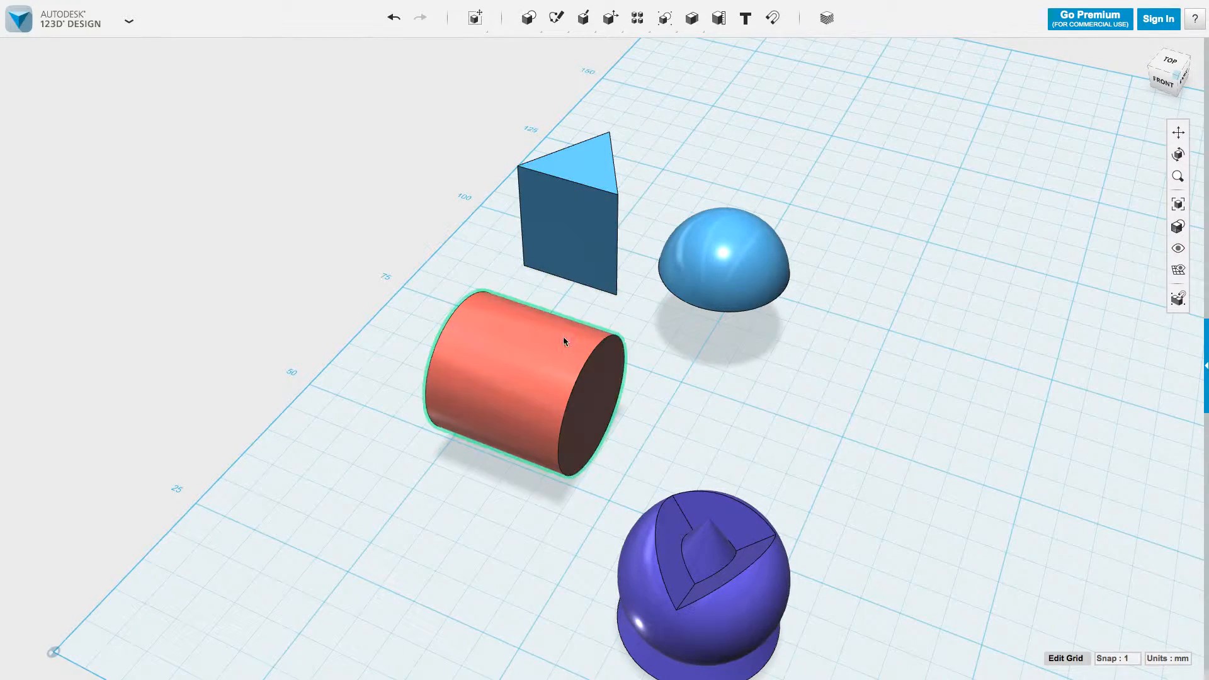
pyautogui.moveTo(578, 327); pyautogui.dragTo(663, 301)
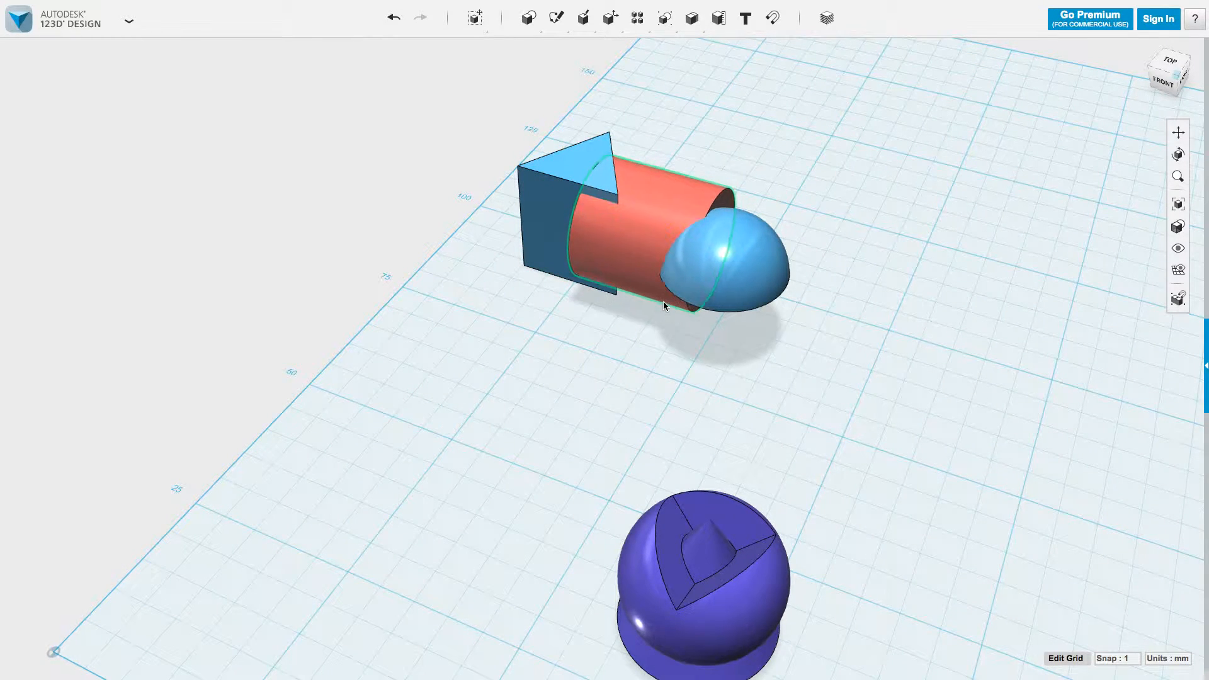
pyautogui.moveTo(691, 20)
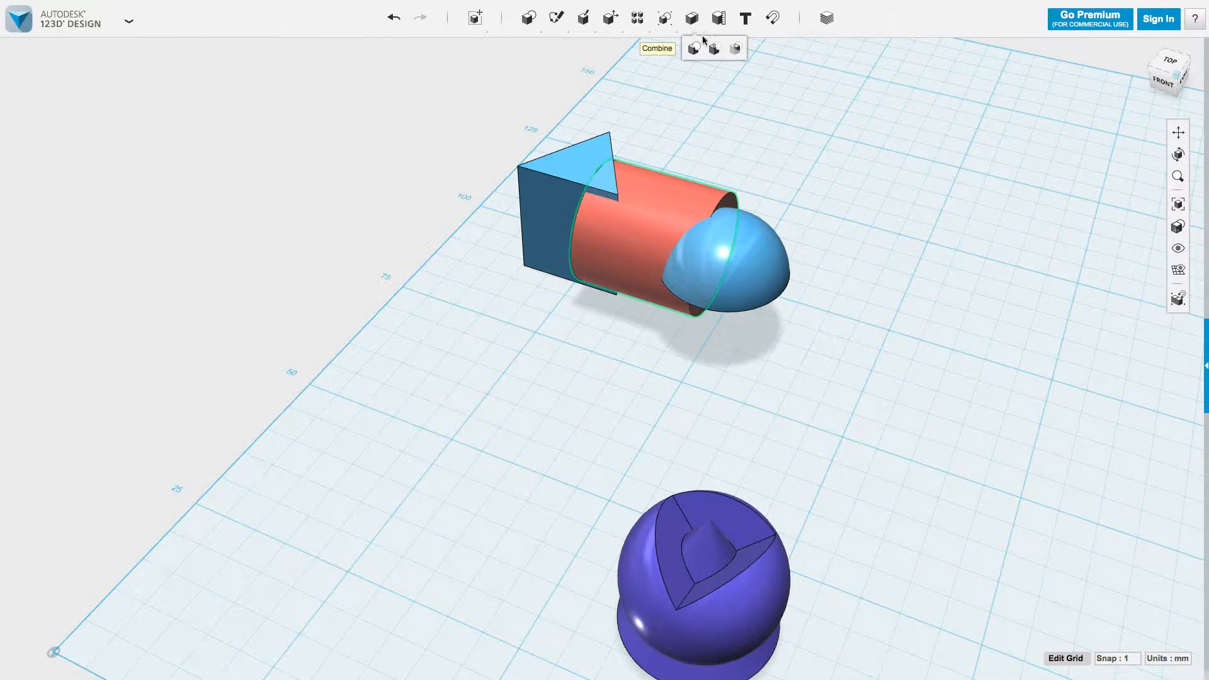
pyautogui.click(714, 48)
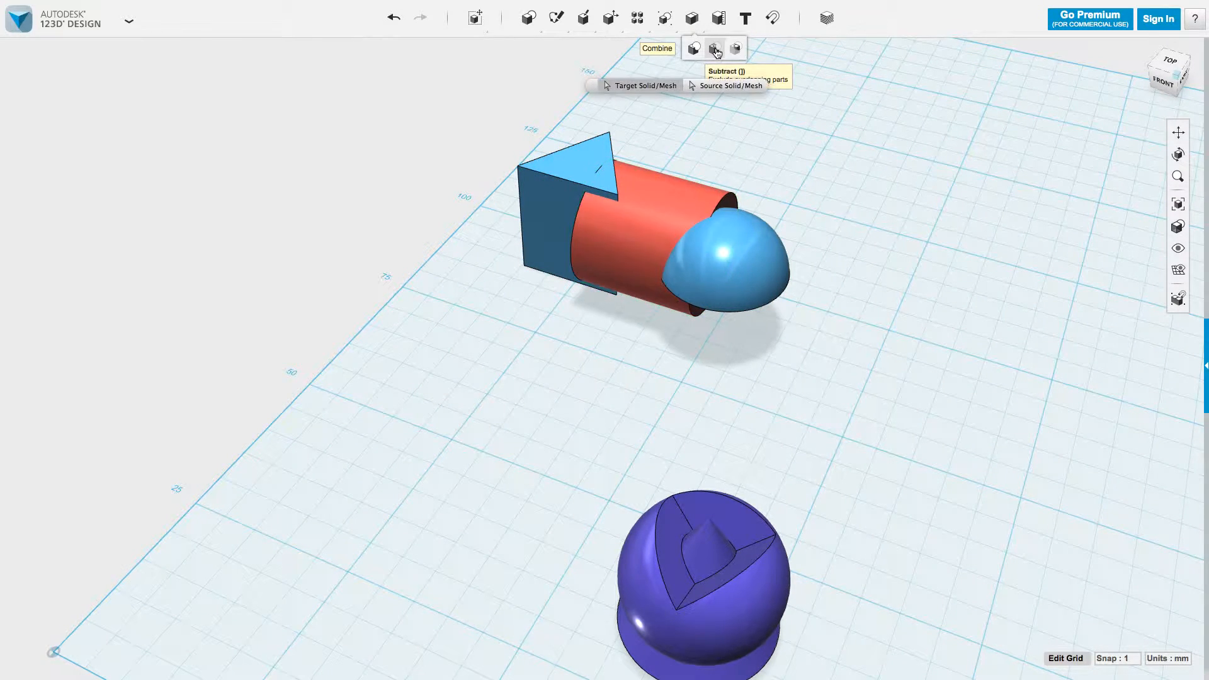
pyautogui.click(570, 157)
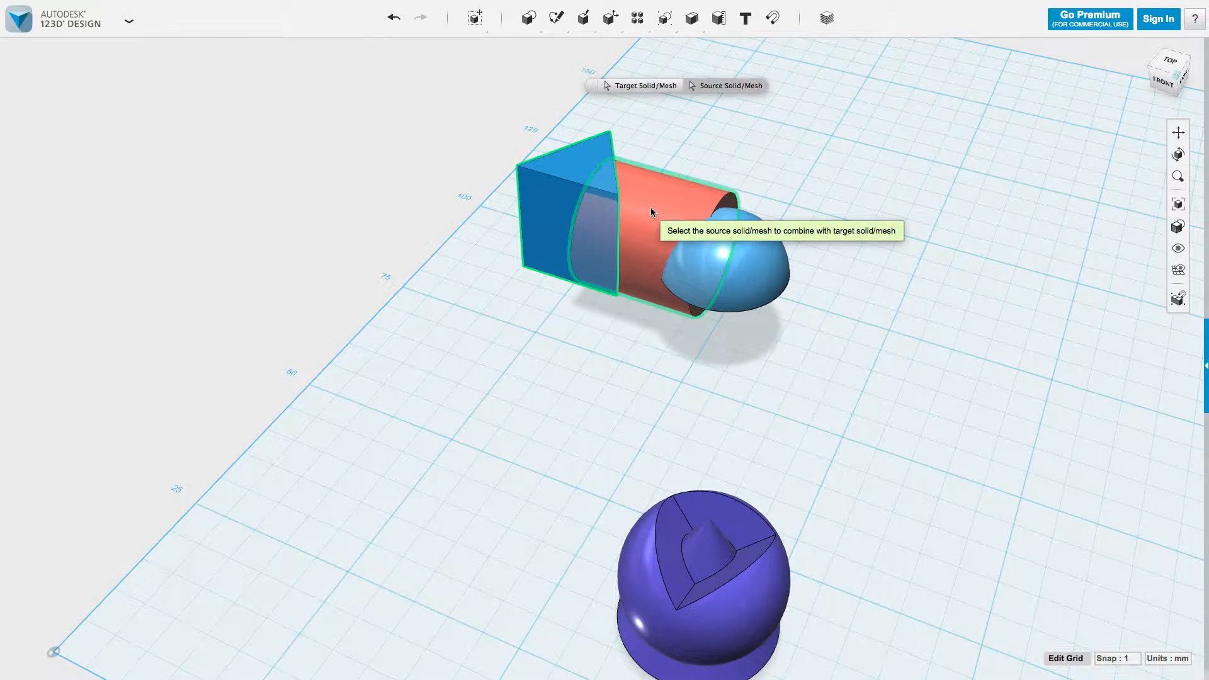
pyautogui.click(753, 256)
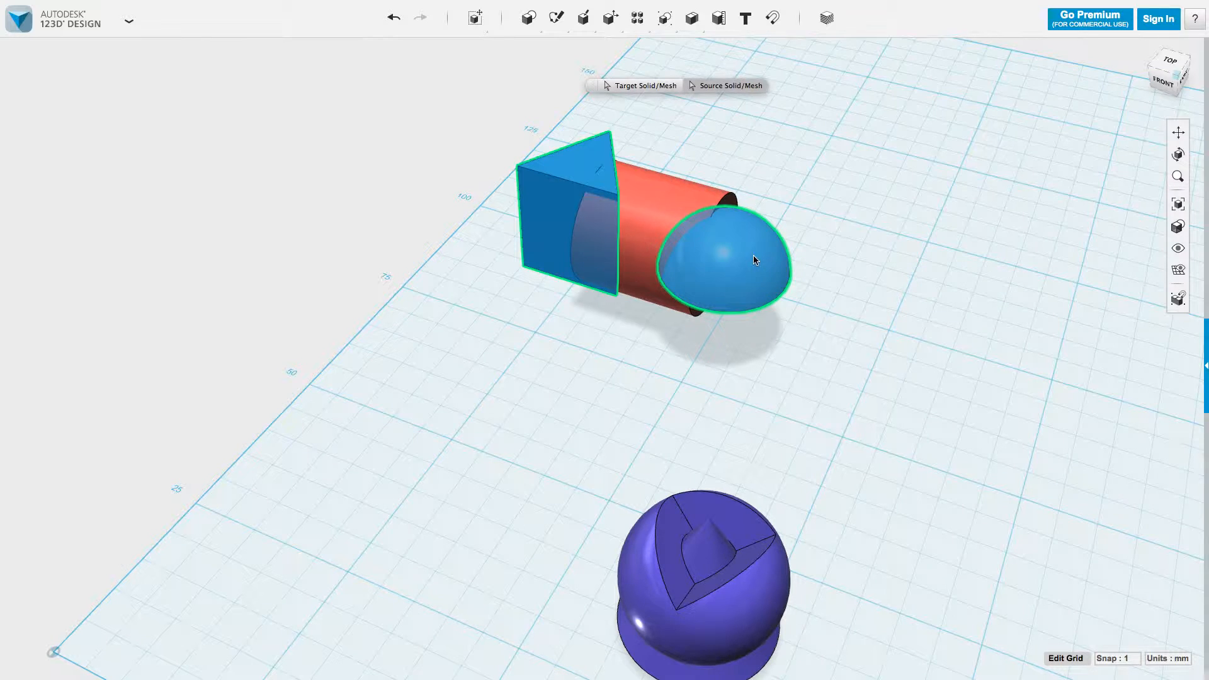
pyautogui.click(660, 193)
pyautogui.press('Return')
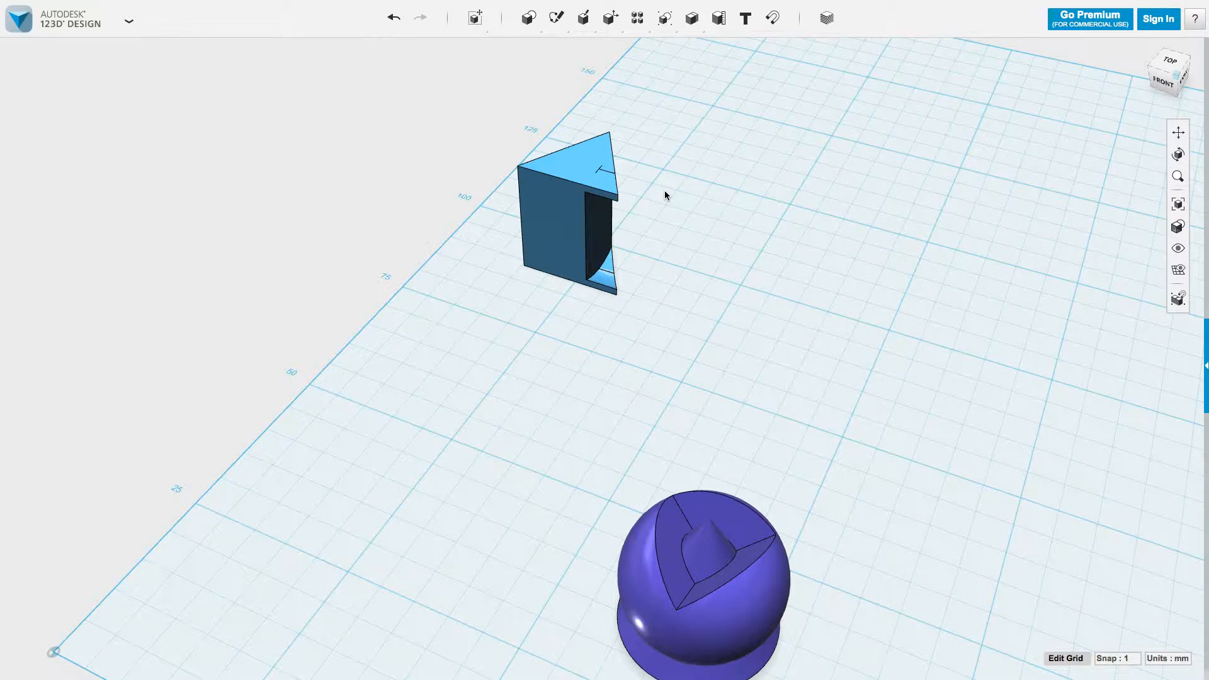
# Step: Undo the subtraction and move the red cylinder clear of the wedge and dome
pyautogui.hotkey('ctrl', 'z')
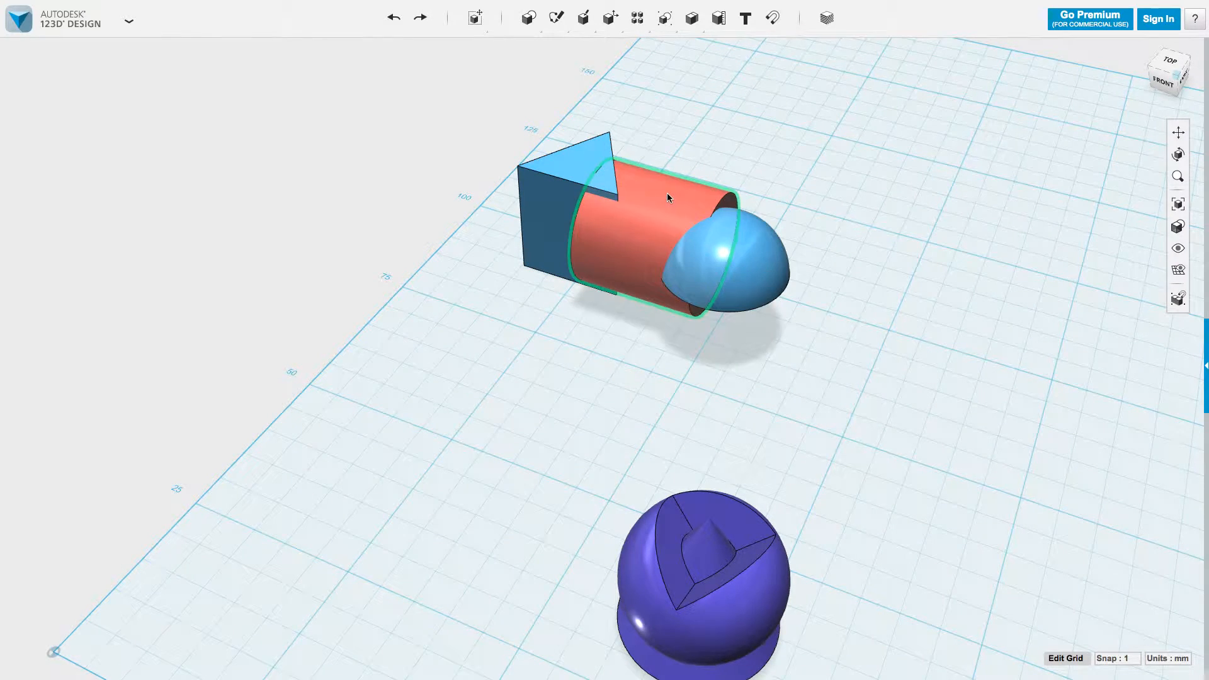
pyautogui.moveTo(669, 211); pyautogui.dragTo(510, 438)
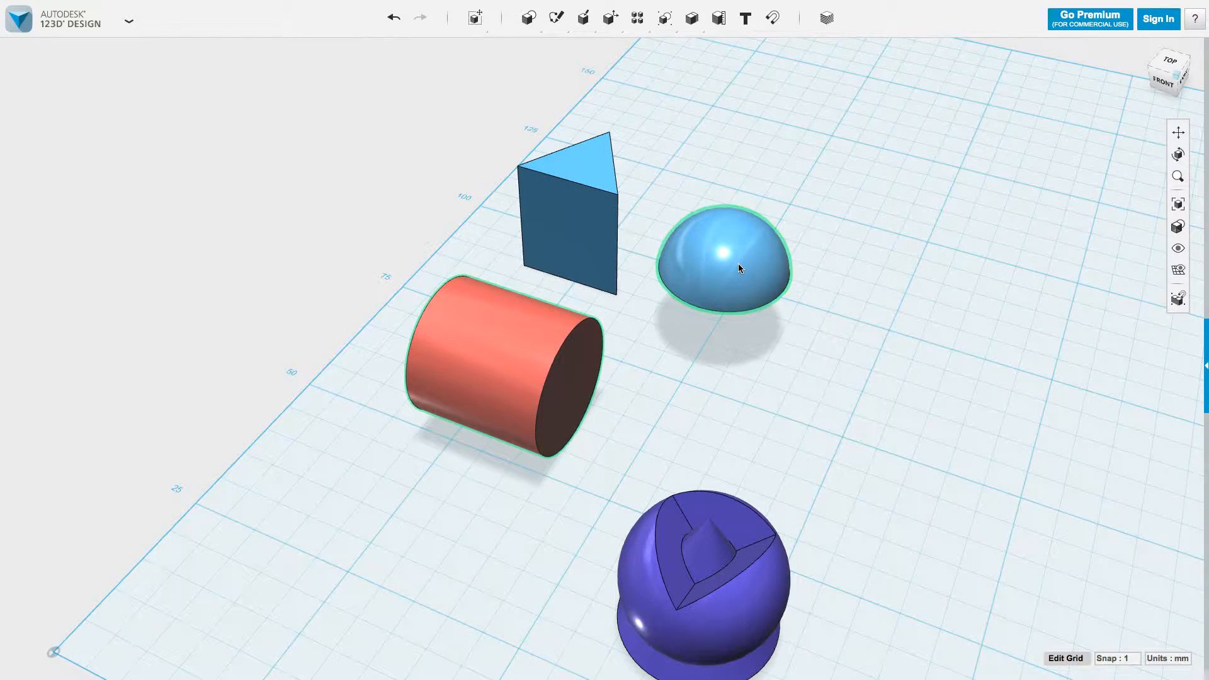
# Step: Move the dome until it overlaps the wedge's corner, and merge them with the wedge as target and the dome as source
pyautogui.moveTo(729, 258); pyautogui.dragTo(680, 261)
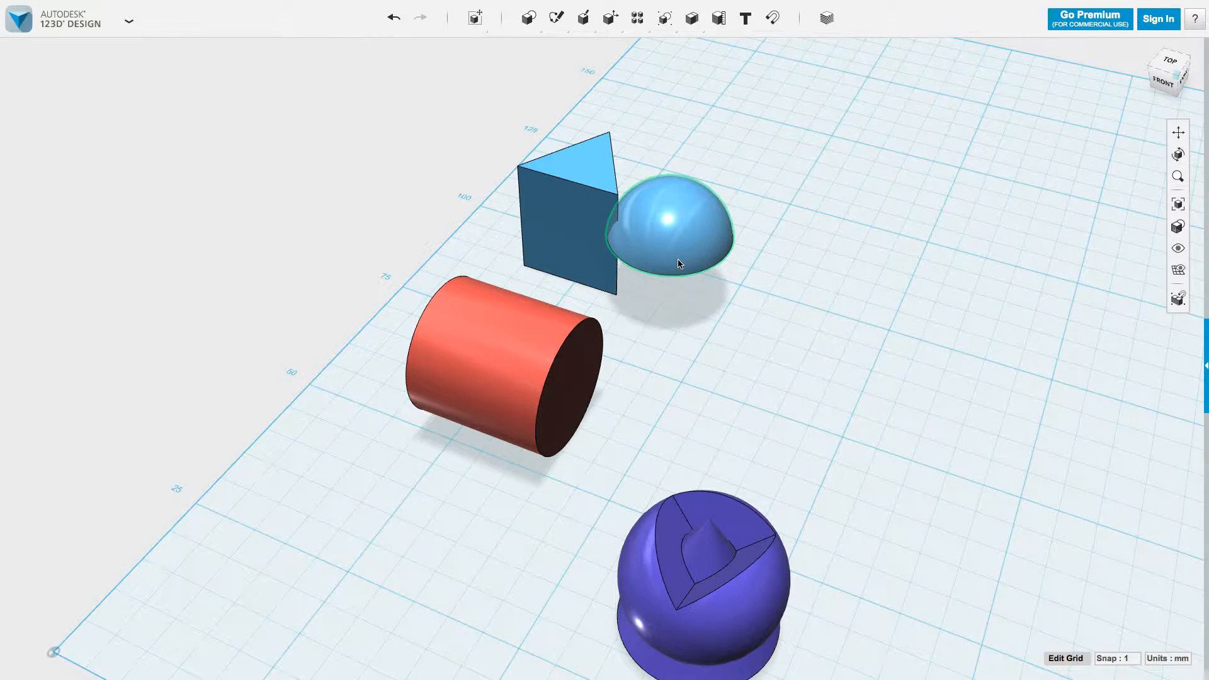
pyautogui.moveTo(692, 19)
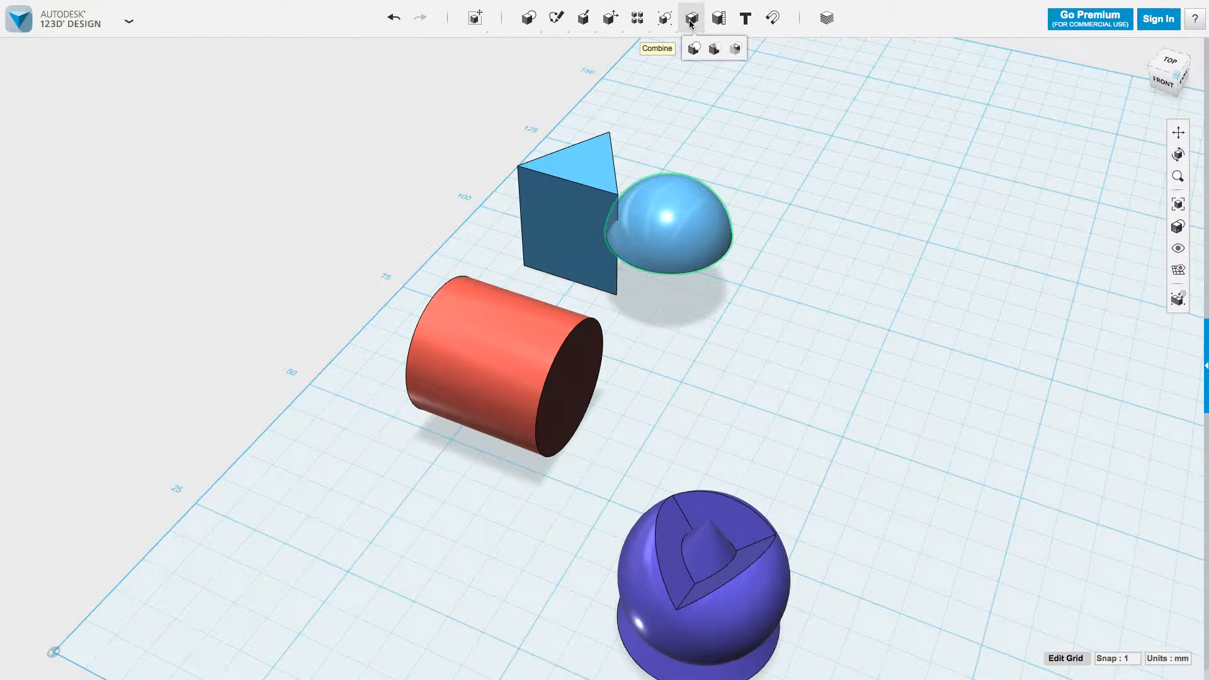
pyautogui.click(694, 49)
pyautogui.click(591, 169)
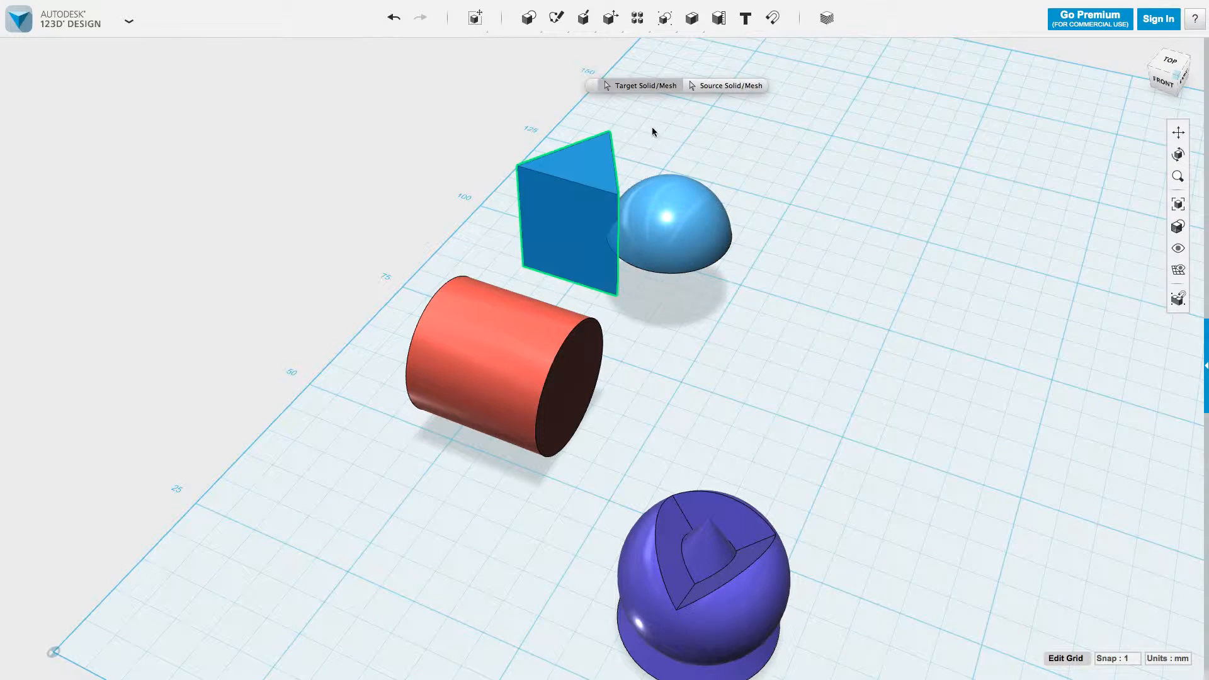
pyautogui.click(676, 200)
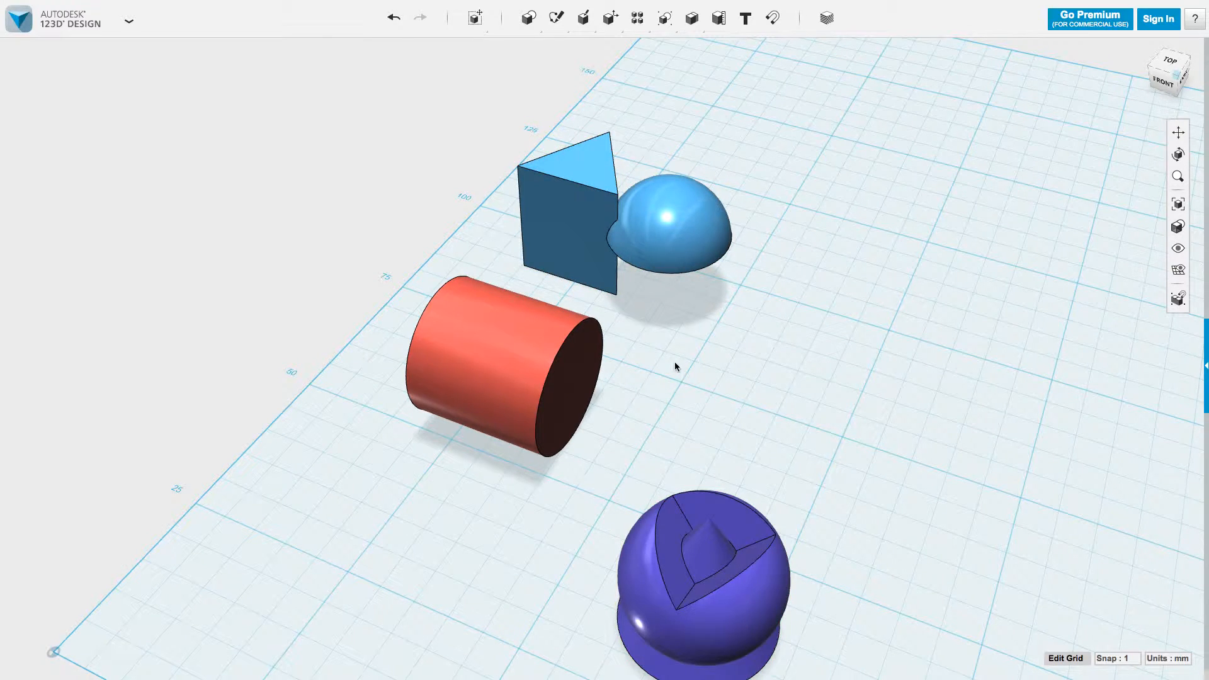
# Step: Move the red cylinder so it overlaps both parts of the merged wedge and dome, and scale it down uniformly
pyautogui.moveTo(539, 345); pyautogui.dragTo(641, 284)
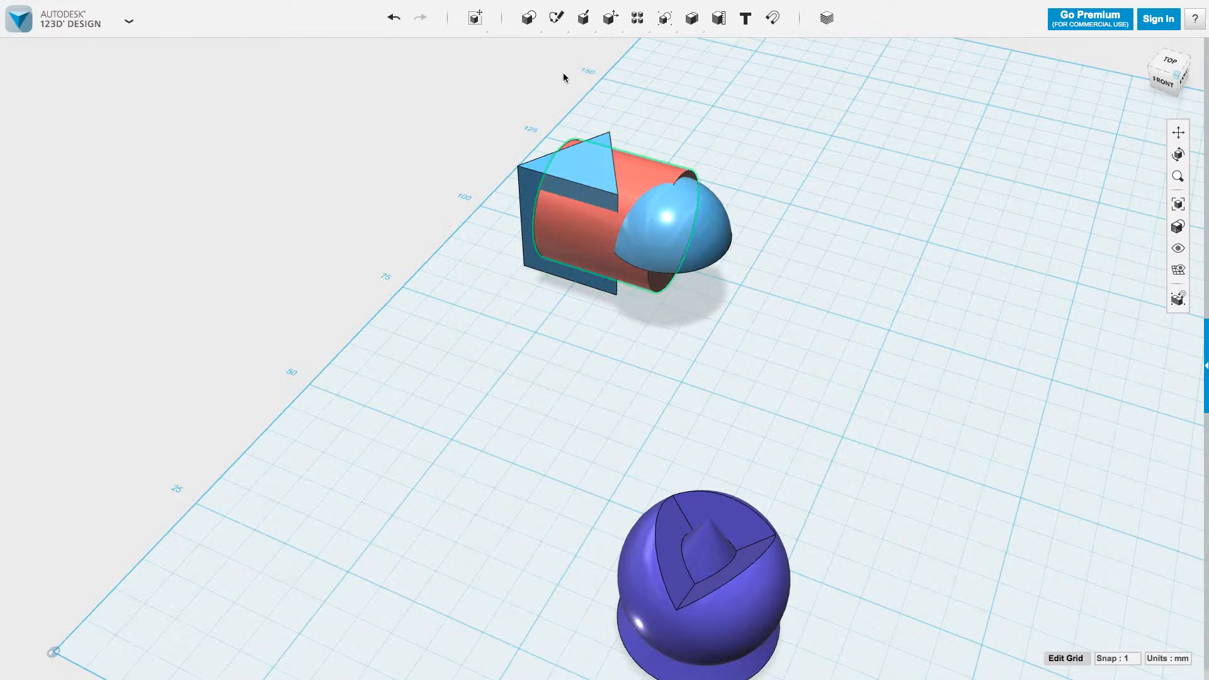
pyautogui.moveTo(536, 24)
pyautogui.moveTo(474, 18)
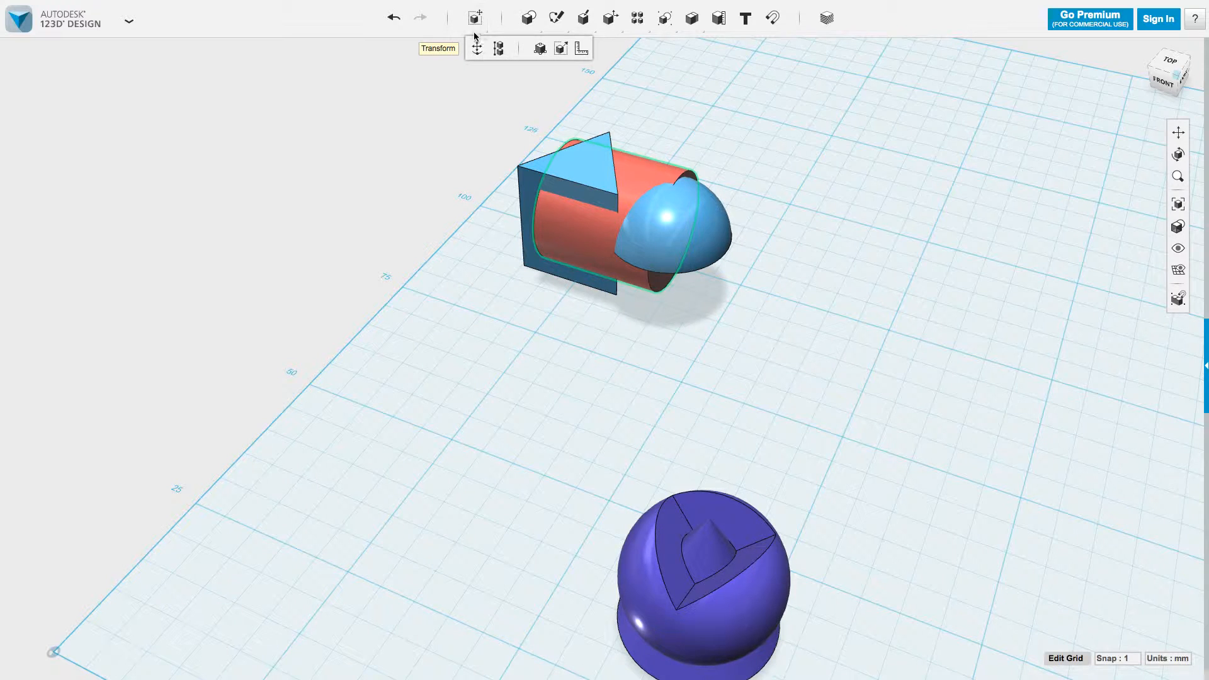
pyautogui.click(562, 52)
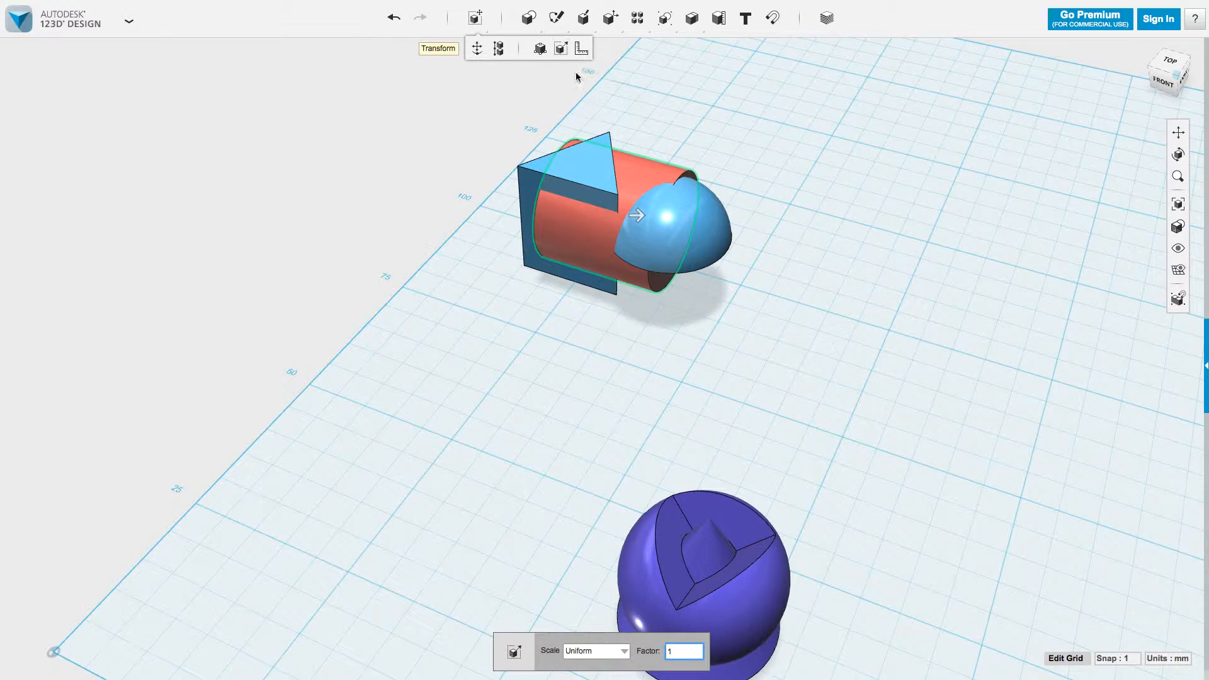
pyautogui.moveTo(641, 217); pyautogui.dragTo(633, 272)
pyautogui.click(622, 179)
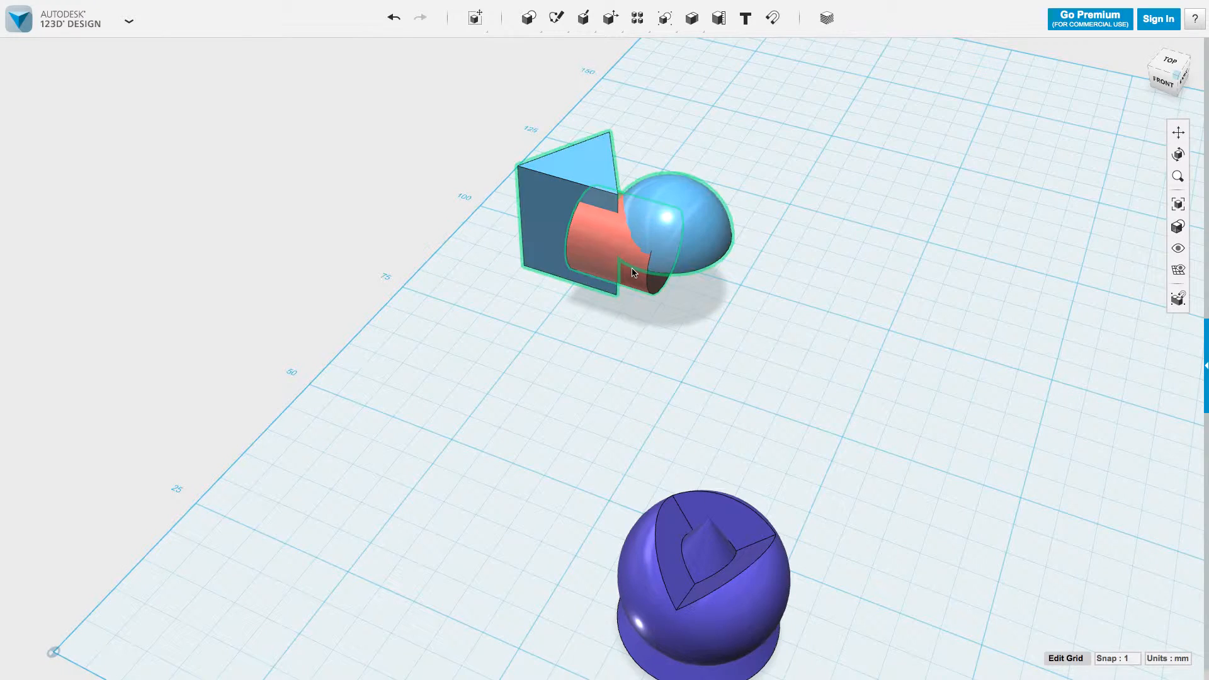
# Step: Subtract the scaled red cylinder from the merged wedge and dome solid
pyautogui.moveTo(692, 18)
pyautogui.click(716, 50)
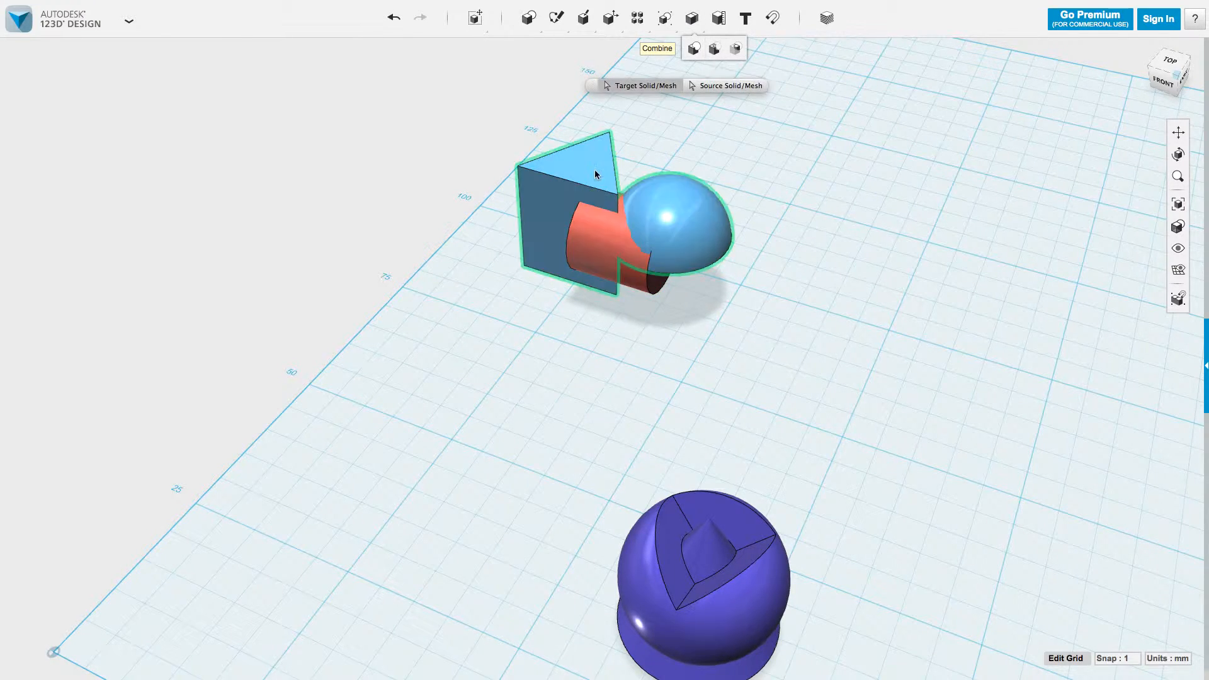
pyautogui.click(577, 161)
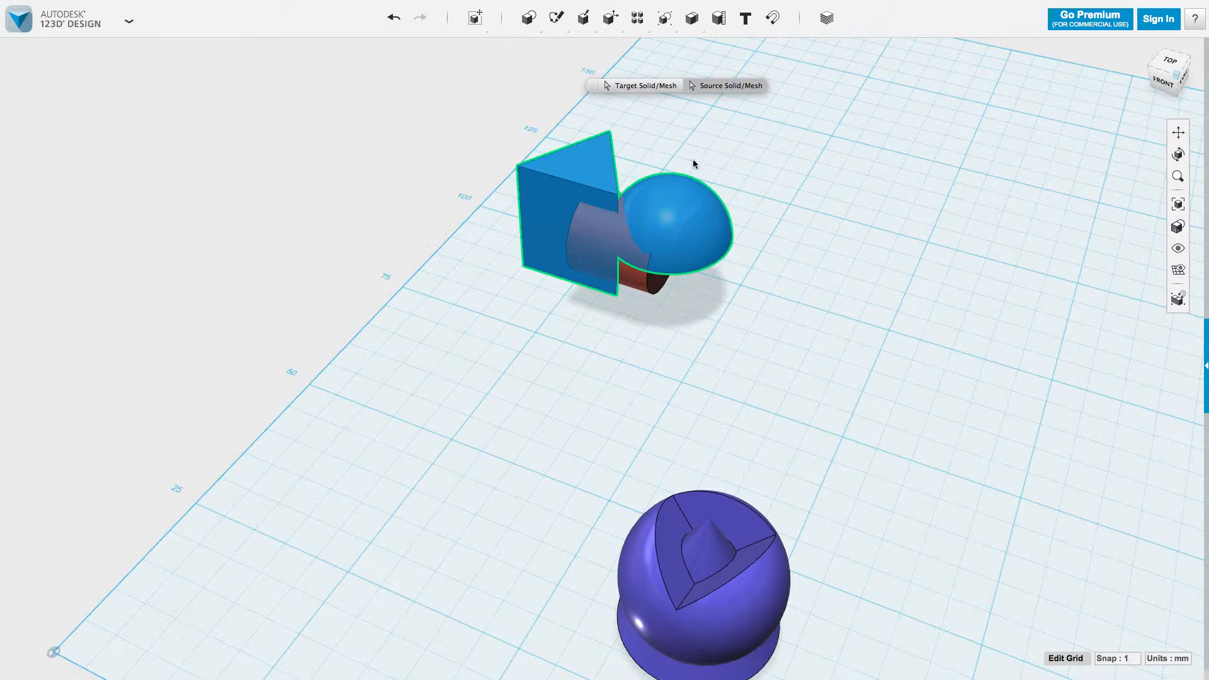
pyautogui.click(633, 282)
pyautogui.press('Return')
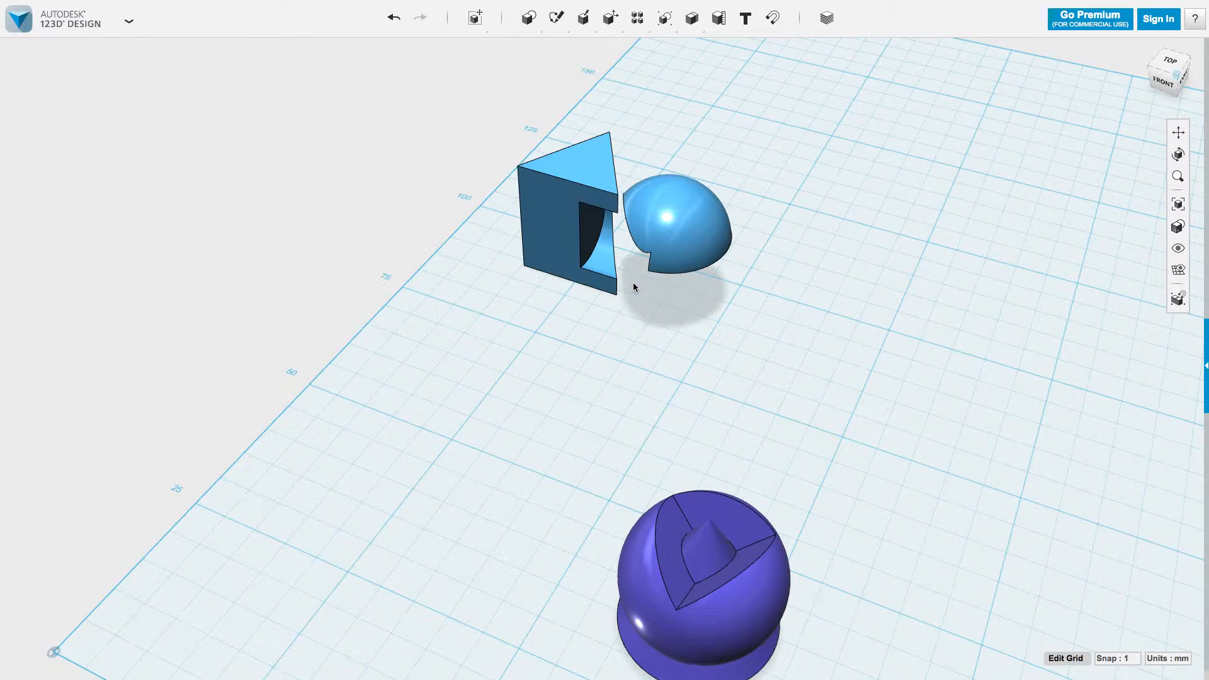
# Step: Inspect the cut wedge and dome from the front in Outlines Only display, and restore Materials and Outlines
pyautogui.rightClick(1161, 87)
pyautogui.click(1138, 109)
pyautogui.click(1164, 81)
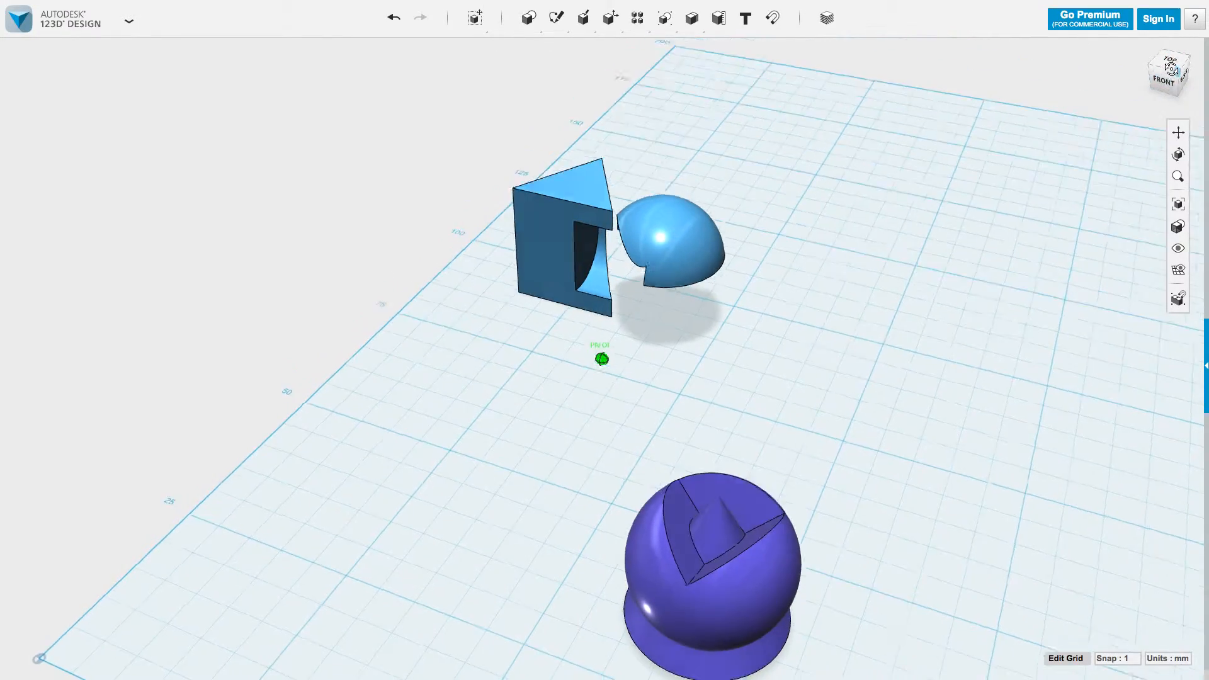
pyautogui.moveTo(1163, 79)
pyautogui.mouseDown()
pyautogui.moveTo(1151, 43)
pyautogui.moveTo(1159, 117)
pyautogui.moveTo(1190, 110)
pyautogui.mouseUp()
pyautogui.moveTo(1182, 227)
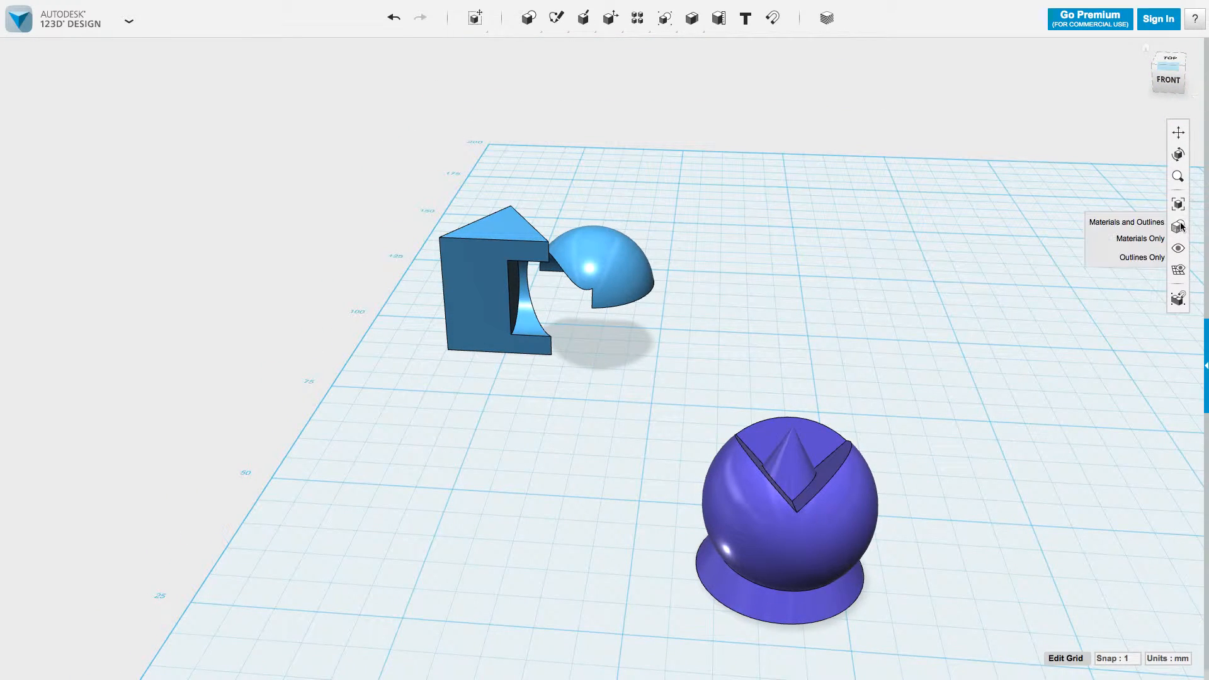
pyautogui.click(1139, 257)
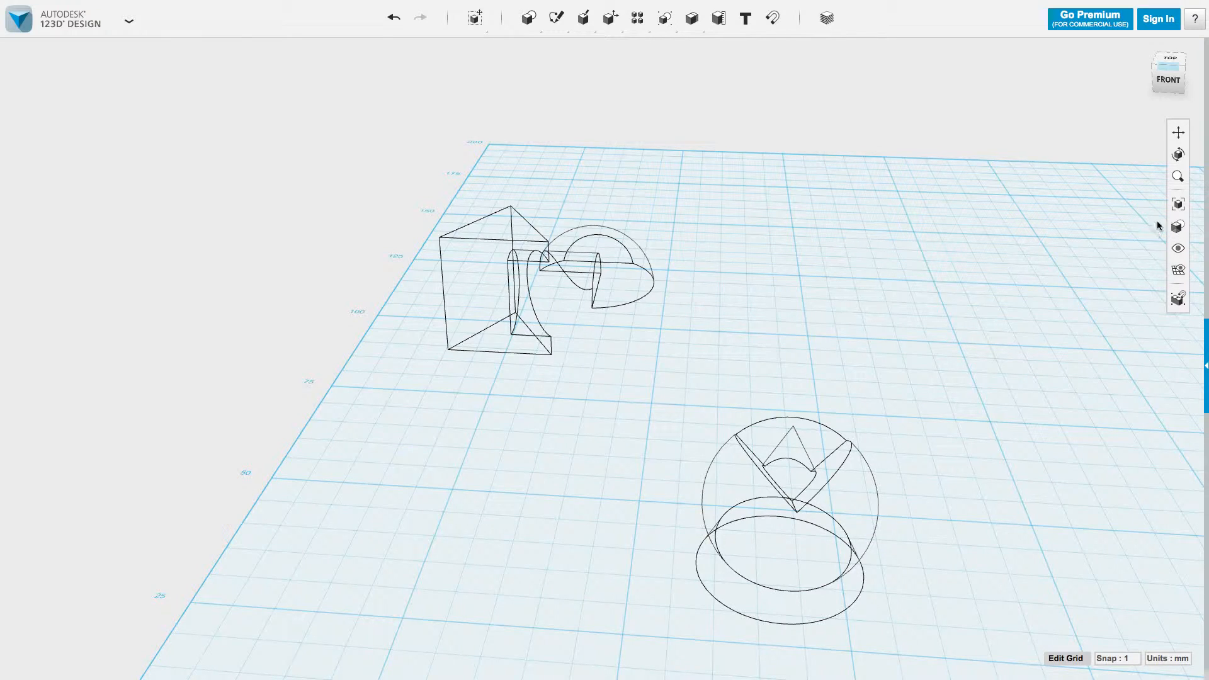
pyautogui.moveTo(1171, 247)
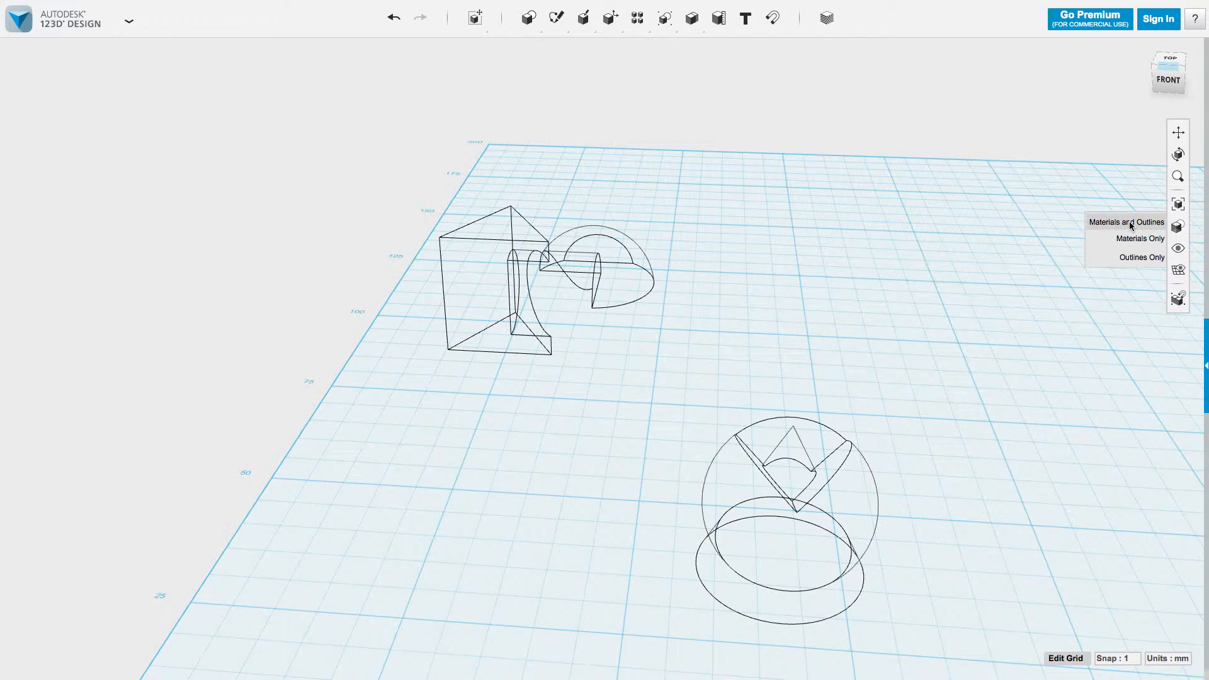
pyautogui.click(1132, 222)
# Step: Place a hemisphere with a 10 mm radius on the grid behind the purple notched sphere
pyautogui.moveTo(692, 18)
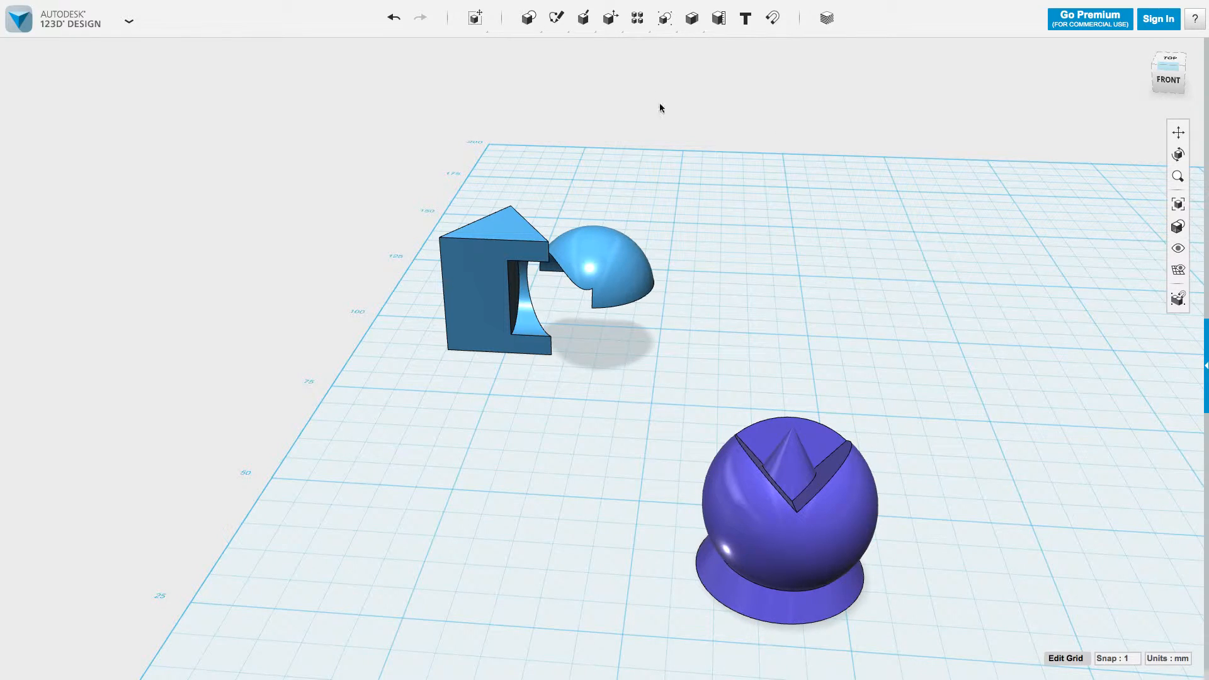
pyautogui.moveTo(531, 24)
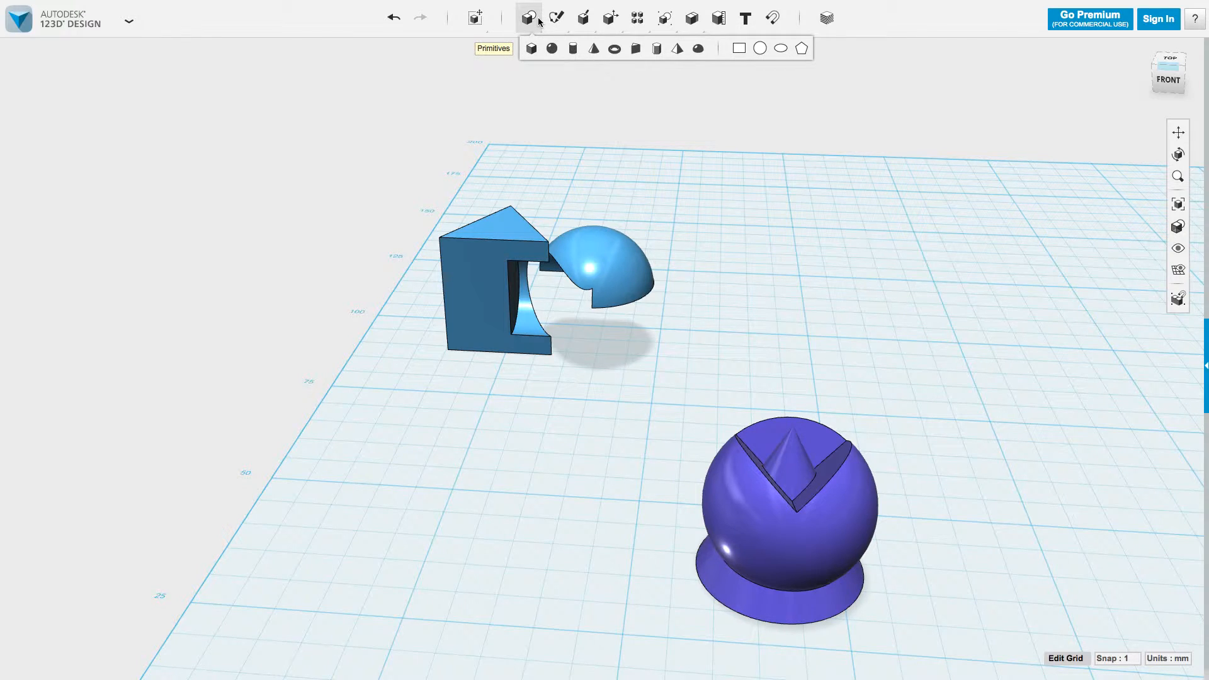
pyautogui.click(699, 51)
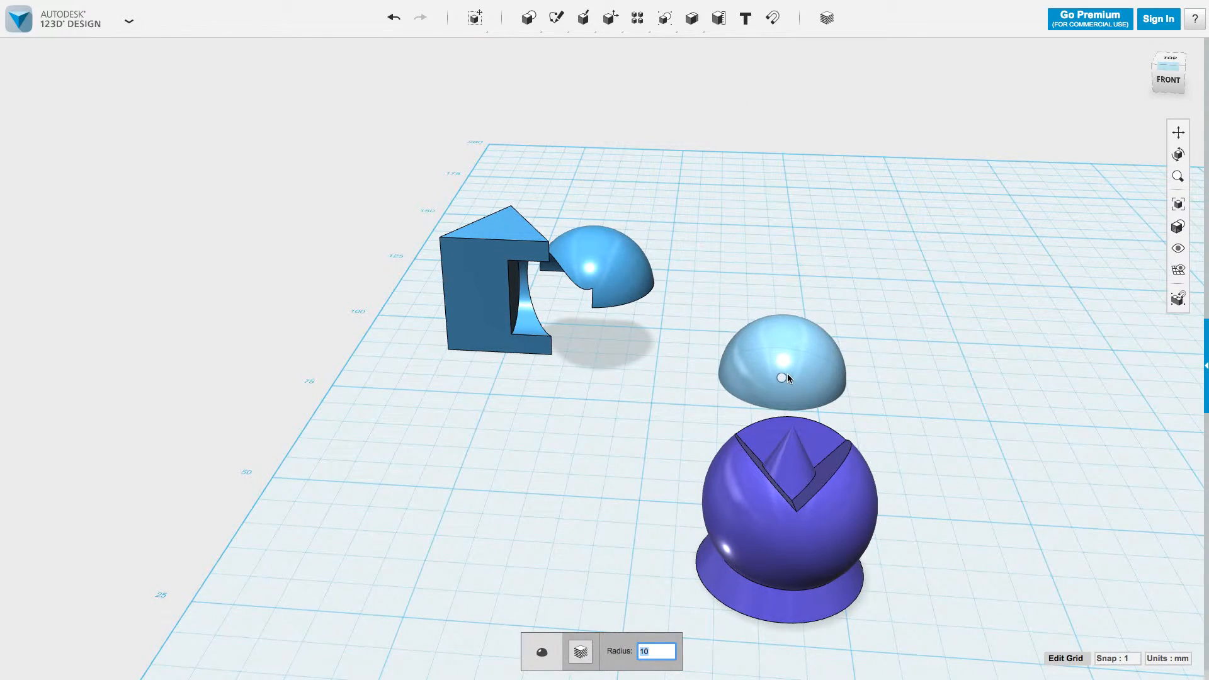
pyautogui.click(788, 373)
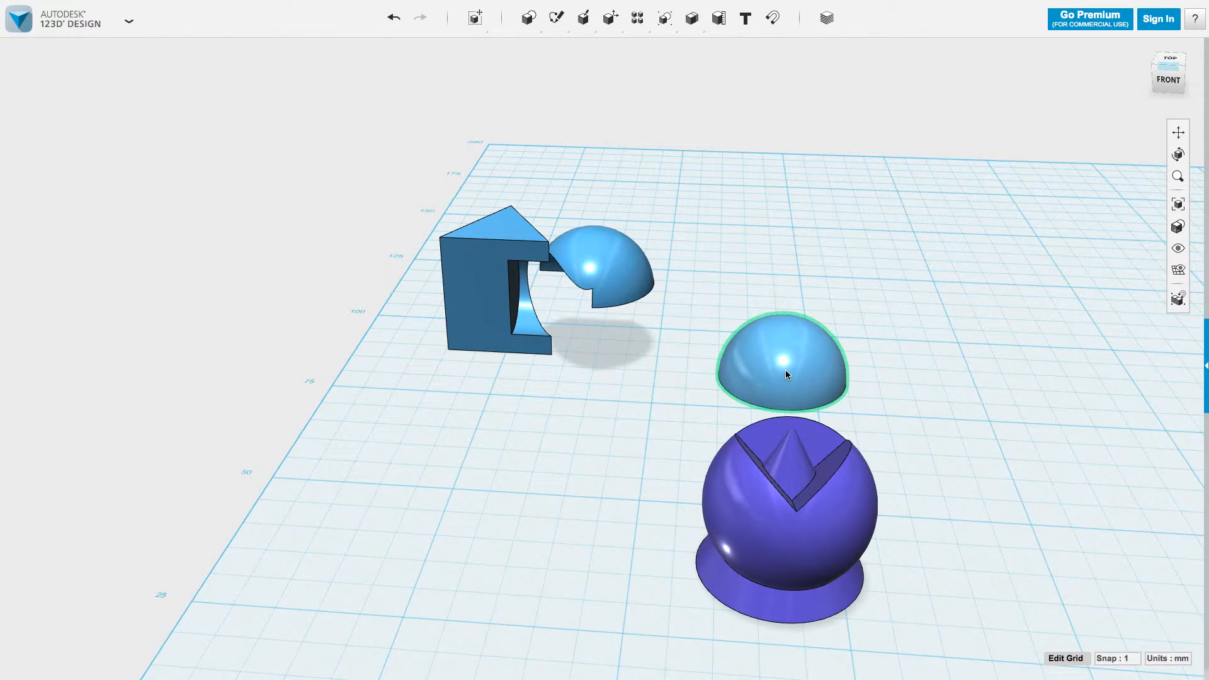
# Step: Rotate the new hemisphere 180 degrees so its flat face points upward
pyautogui.click(791, 340)
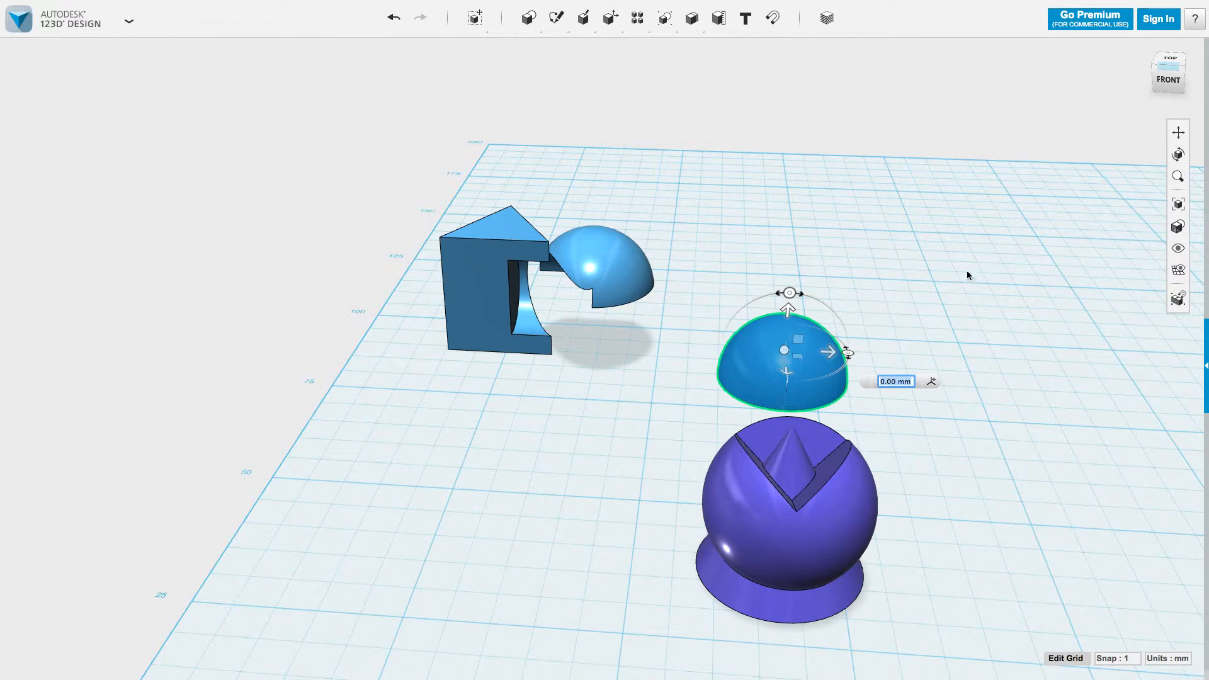
pyautogui.moveTo(1169, 85)
pyautogui.mouseDown()
pyautogui.moveTo(1134, 58)
pyautogui.moveTo(982, 166)
pyautogui.mouseUp()
pyautogui.moveTo(869, 425); pyautogui.dragTo(859, 531)
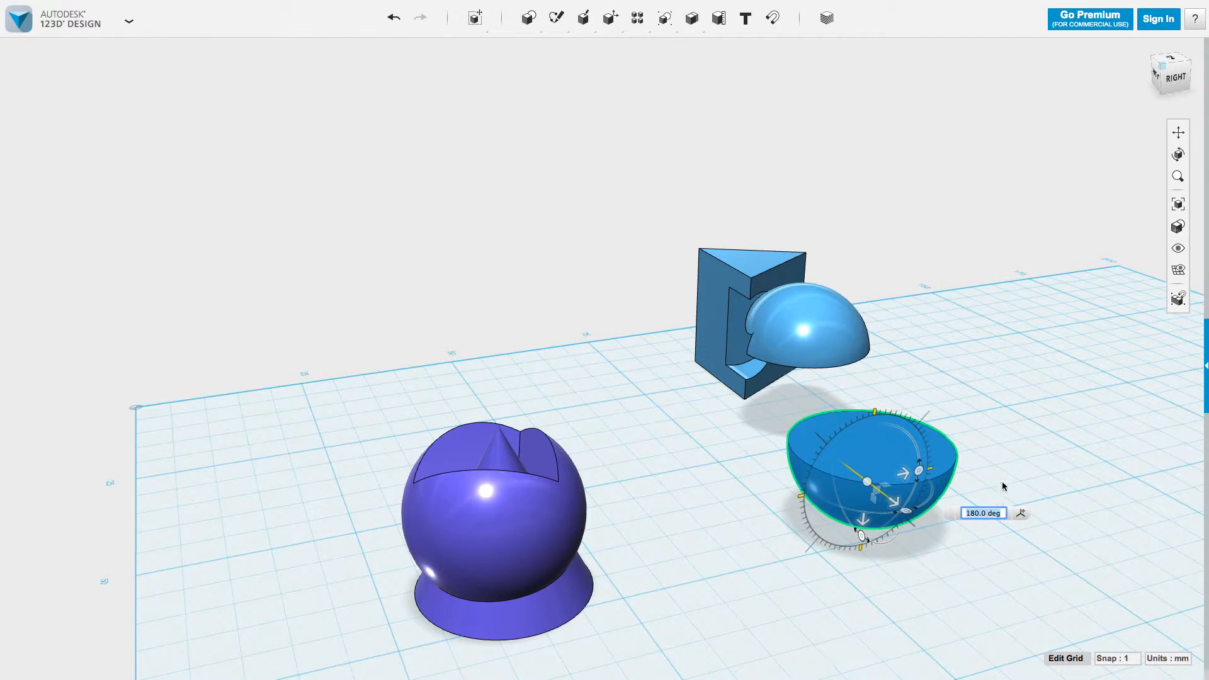
pyautogui.click(1030, 446)
# Step: Move the flipped hemisphere 47 mm across to the purple solid and raise it 11 mm so it overlaps the notched top
pyautogui.click(887, 466)
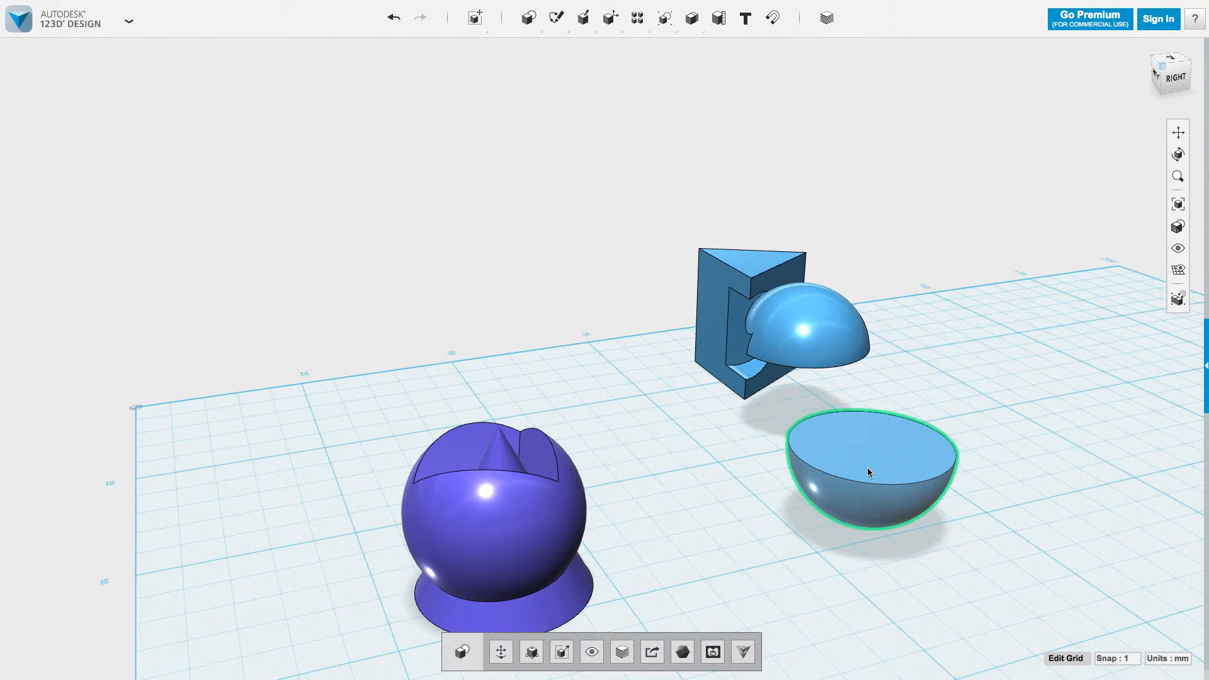
pyautogui.press('m')
pyautogui.moveTo(831, 495); pyautogui.dragTo(455, 555)
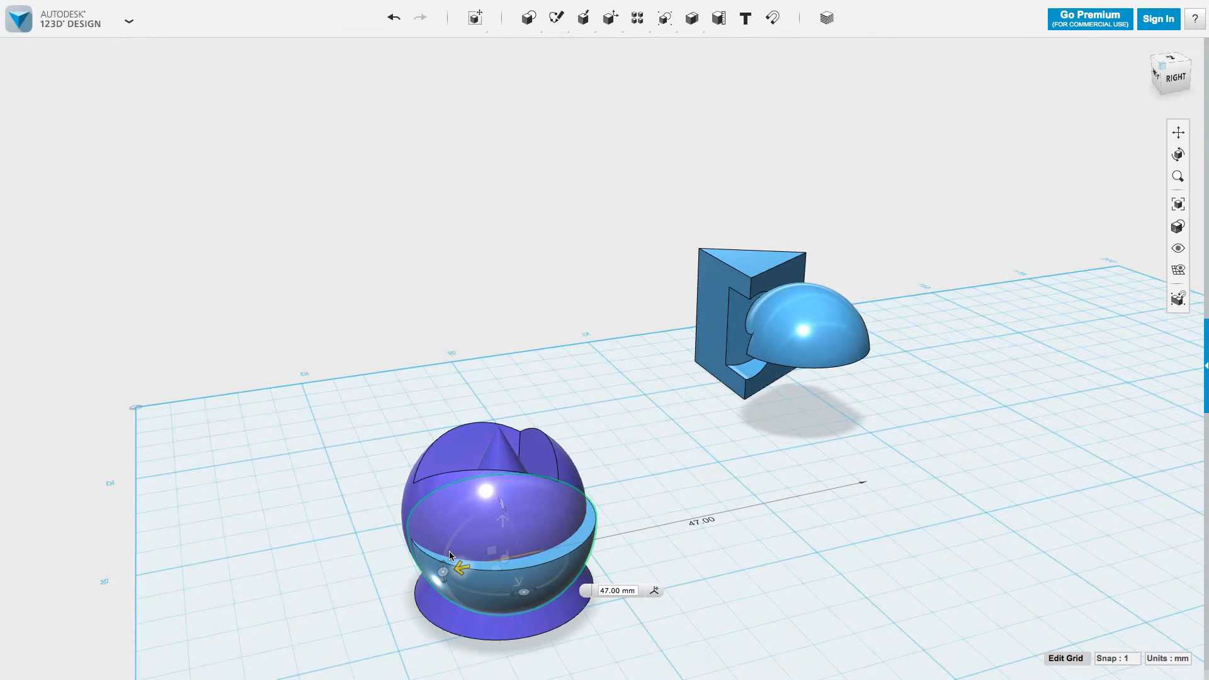
pyautogui.moveTo(502, 521); pyautogui.dragTo(502, 430)
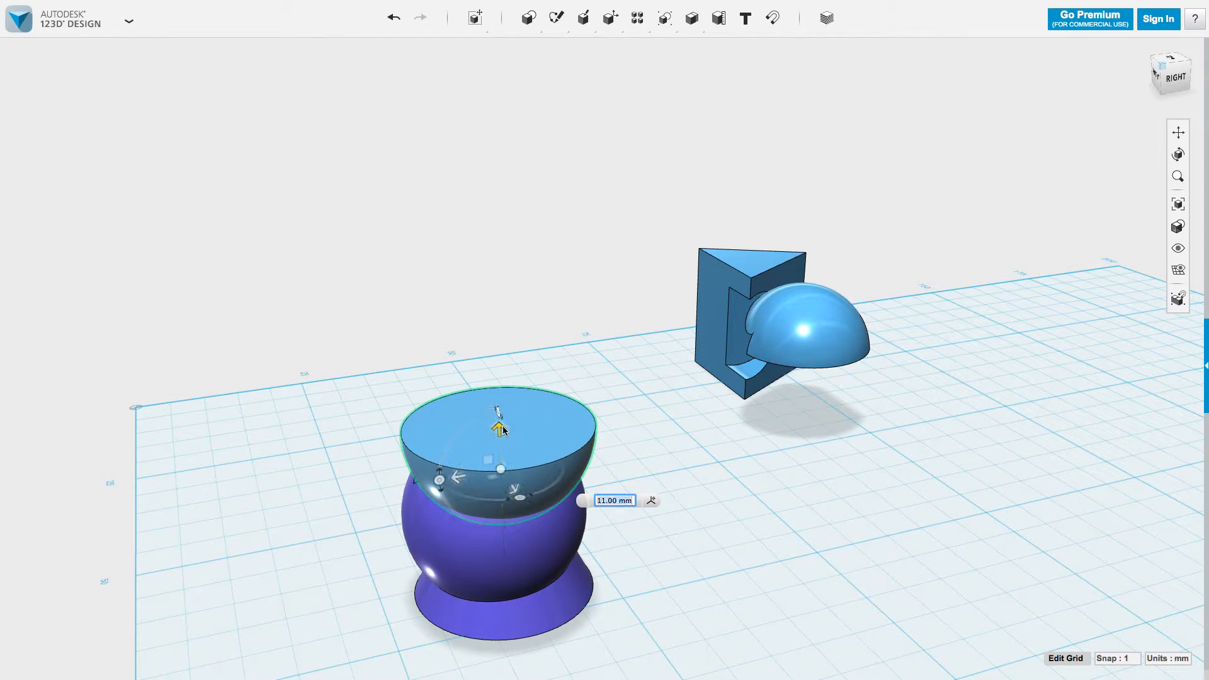
pyautogui.click(774, 512)
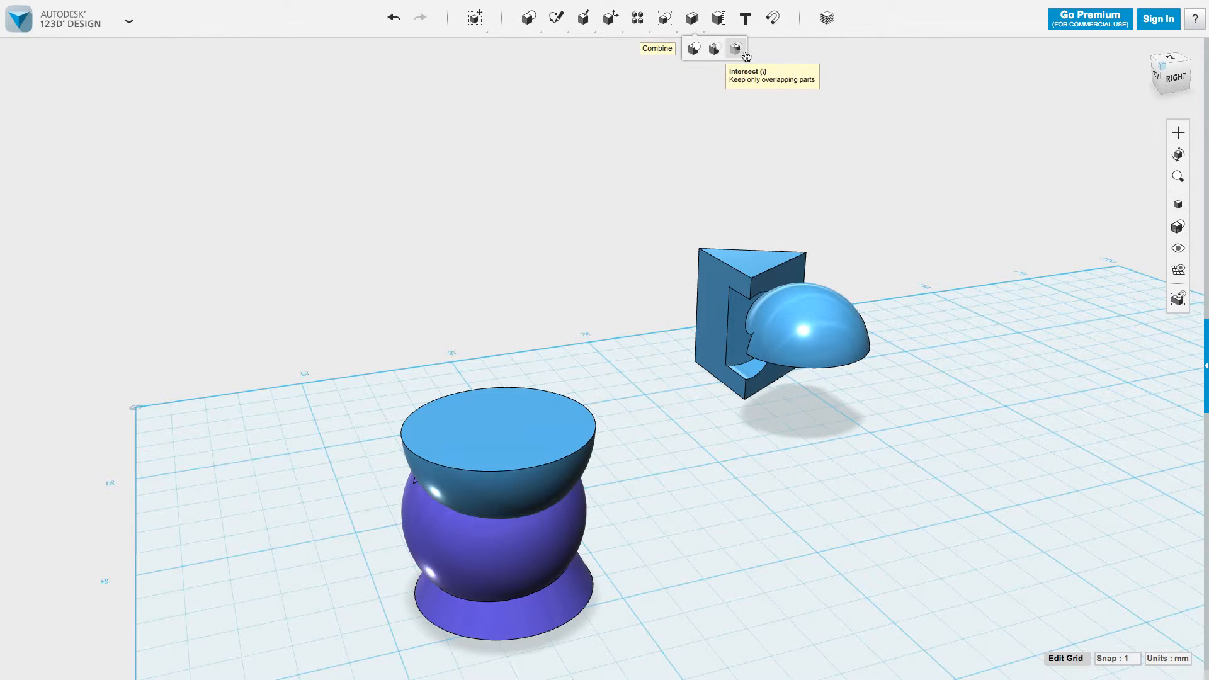
# Step: Intersect the purple solid as target with the flipped hemisphere as source, keeping only their overlap
pyautogui.click(737, 49)
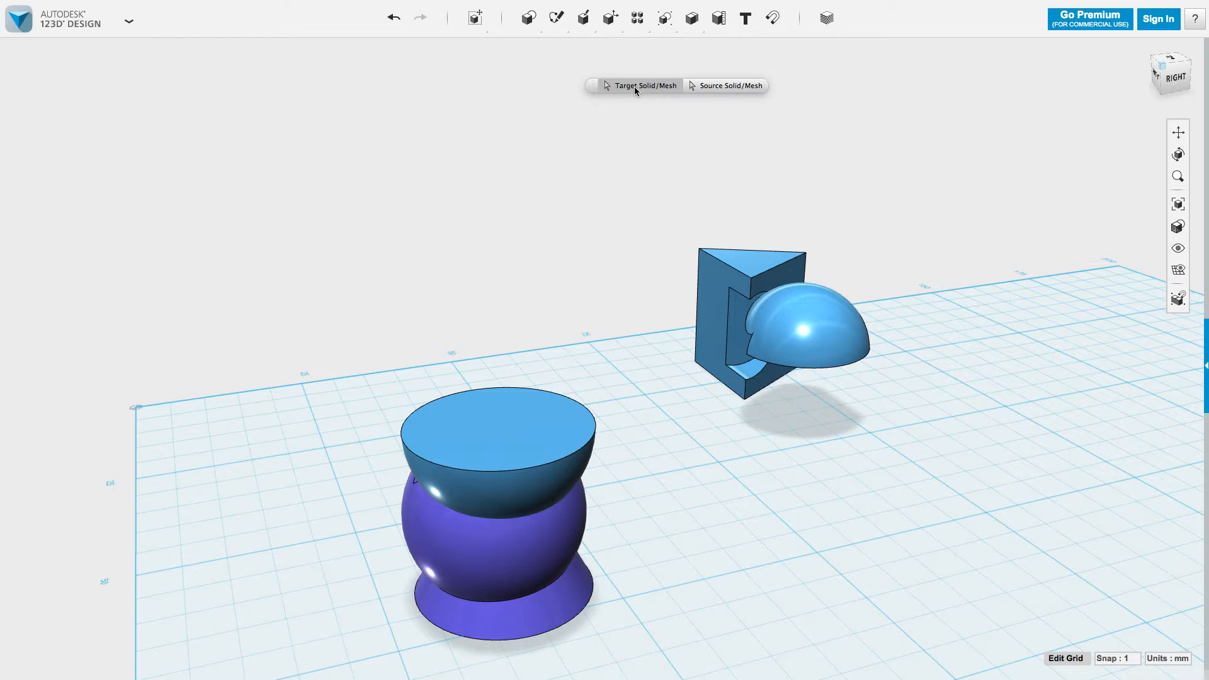
pyautogui.click(531, 553)
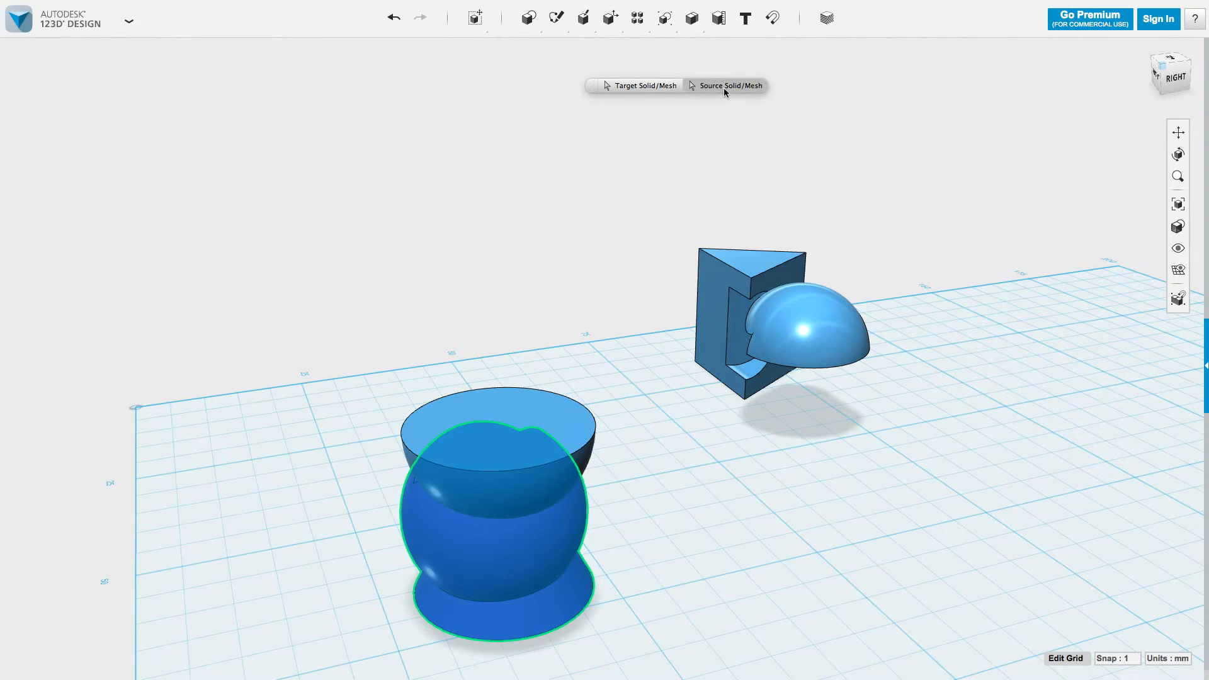
pyautogui.click(554, 408)
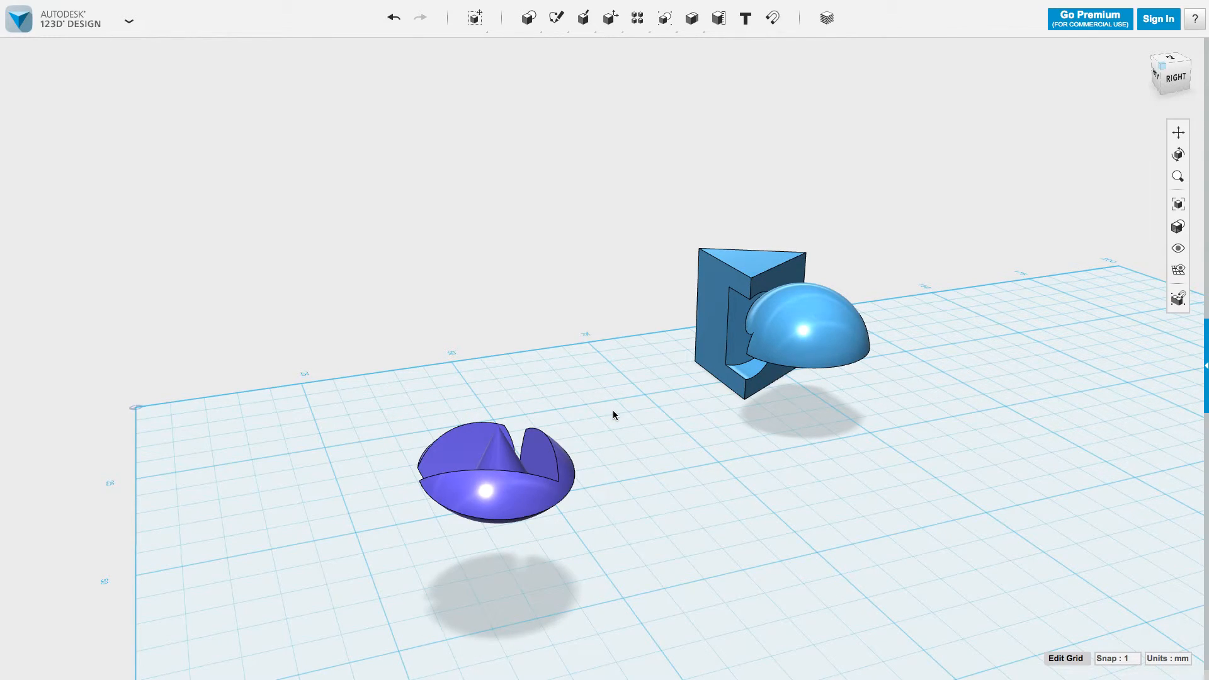
pyautogui.moveTo(1174, 82)
pyautogui.mouseDown()
pyautogui.moveTo(1186, 119)
pyautogui.moveTo(1184, 36)
pyautogui.moveTo(1085, 41)
pyautogui.moveTo(1084, 95)
pyautogui.moveTo(1110, 100)
pyautogui.moveTo(1159, 97)
pyautogui.moveTo(1190, 67)
pyautogui.moveTo(1188, 103)
pyautogui.moveTo(1141, 65)
pyautogui.moveTo(1134, 81)
pyautogui.moveTo(1147, 102)
pyautogui.moveTo(1186, 54)
pyautogui.mouseUp()
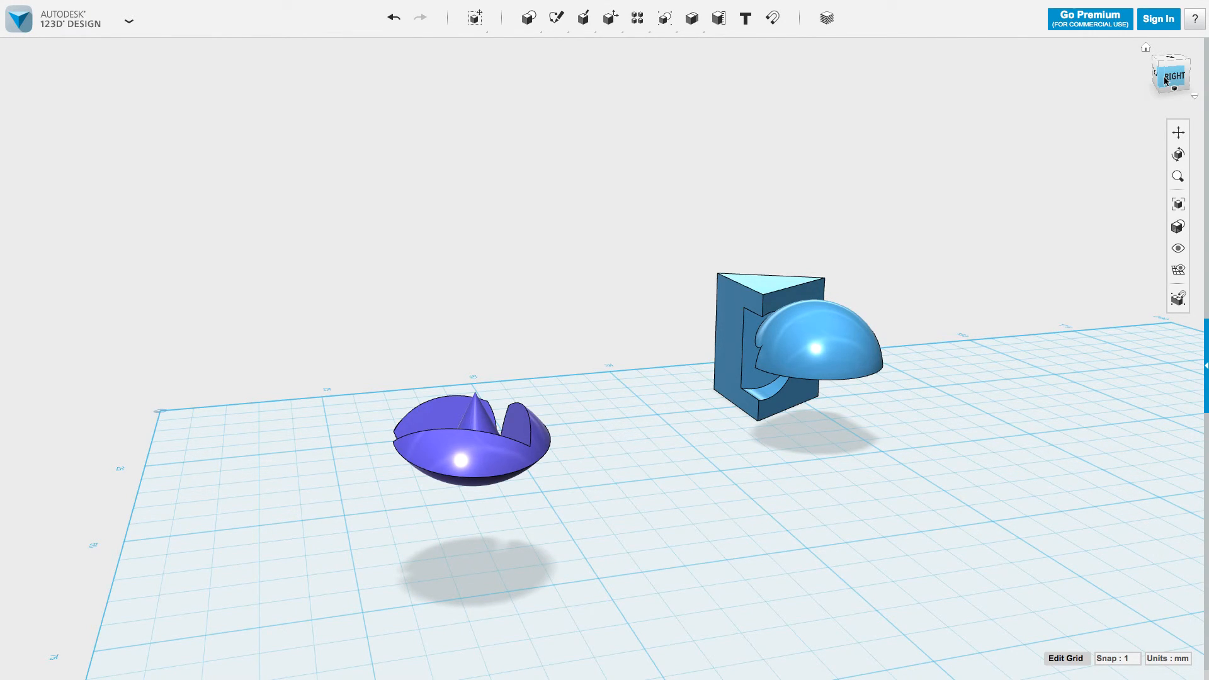
pyautogui.click(96, 21)
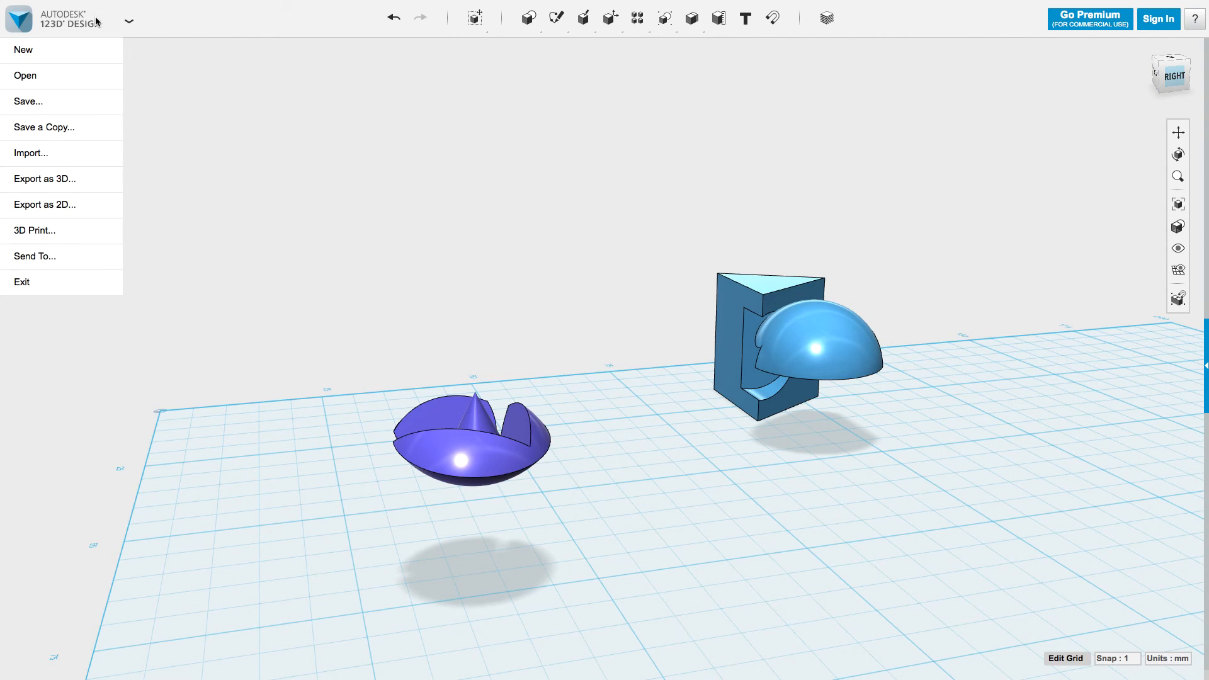
pyautogui.click(223, 27)
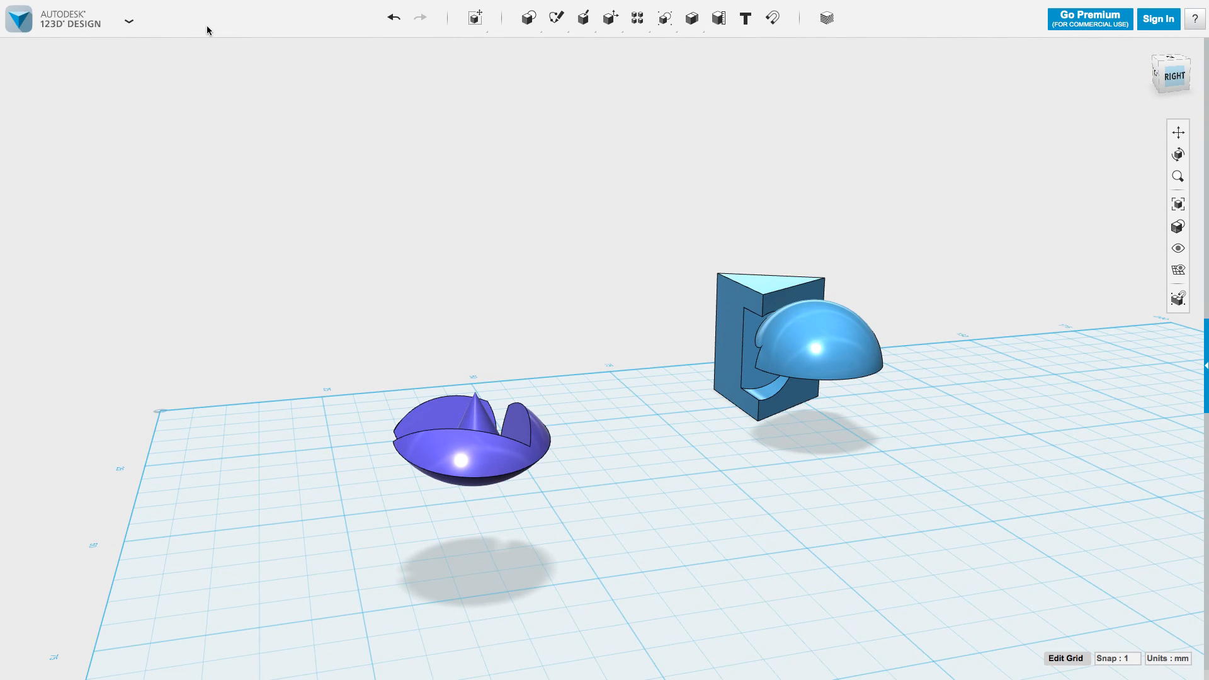